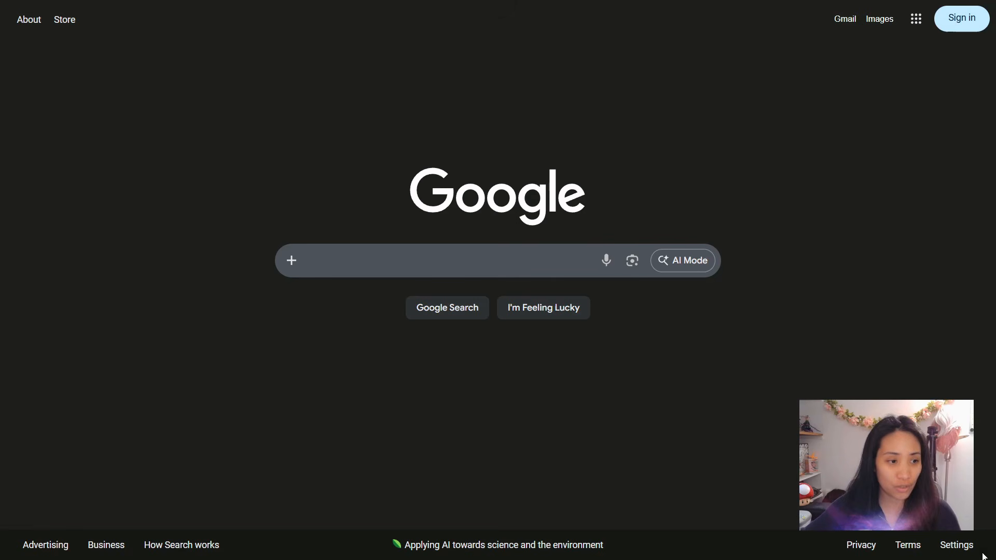
# Search Google for "download windows server 2025" and open the first Microsoft Evaluation Center result
pyautogui.click(473, 262)
pyautogui.write('d')
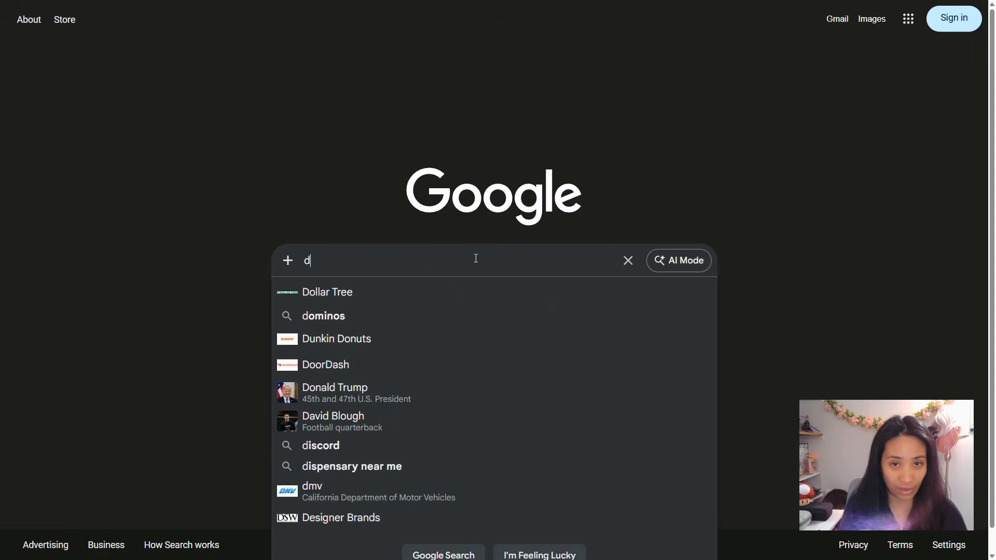
pyautogui.write('ownload windows server 2025')
pyautogui.press('Return')
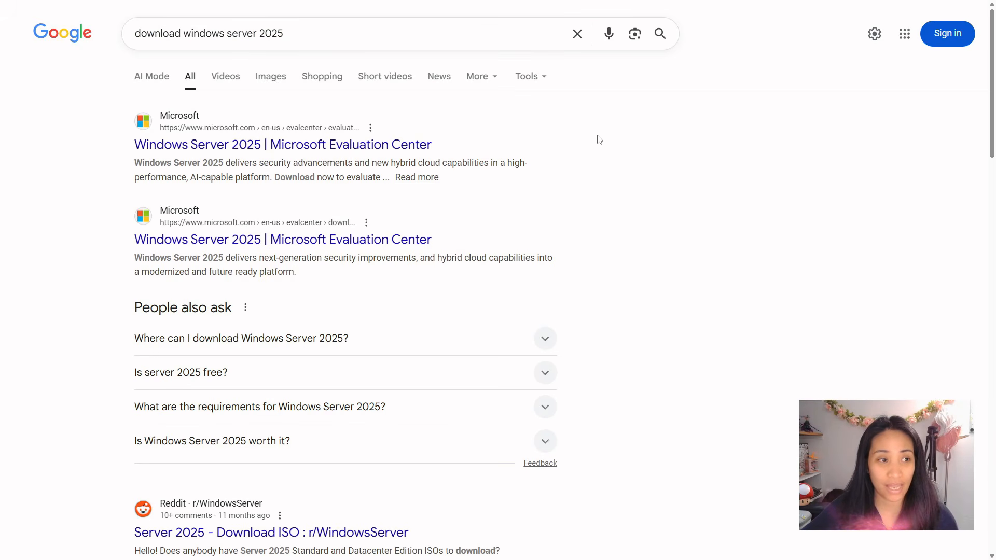
pyautogui.click(400, 151)
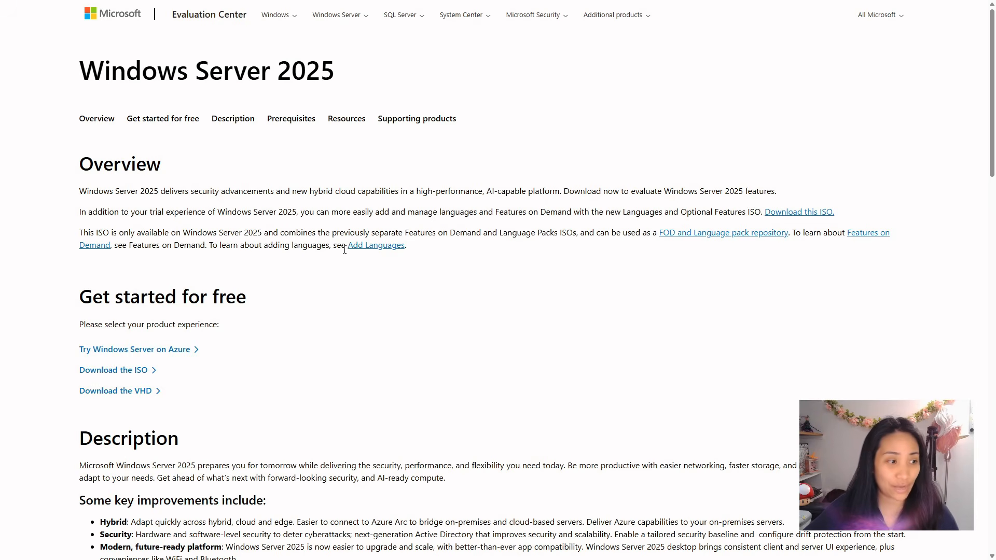
# Choose the Windows Server 2025 ISO download and submit the completed free trial registration form
pyautogui.scroll(-1, 324, 231)
pyautogui.scroll(-1, 295, 204)
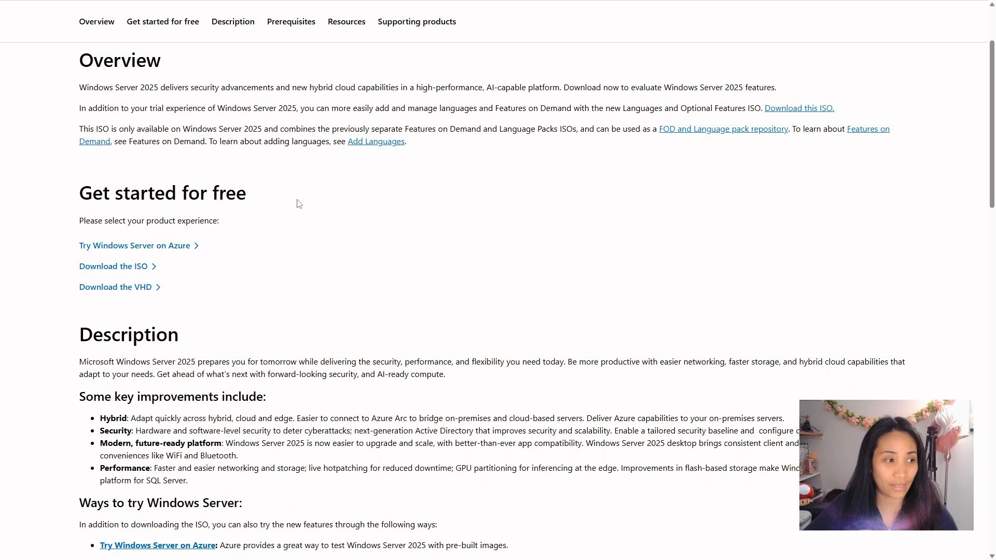
pyautogui.click(133, 271)
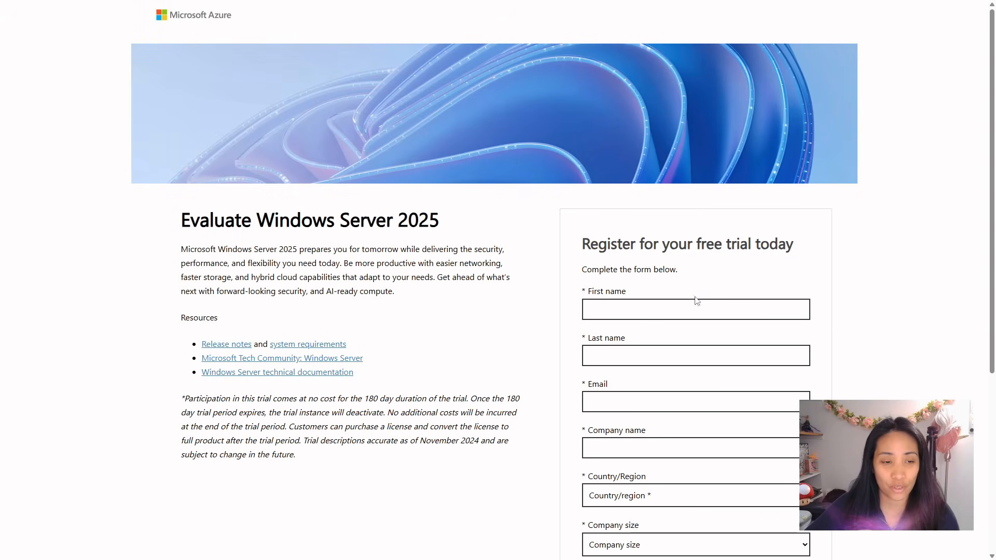
pyautogui.scroll(-3, 887, 322)
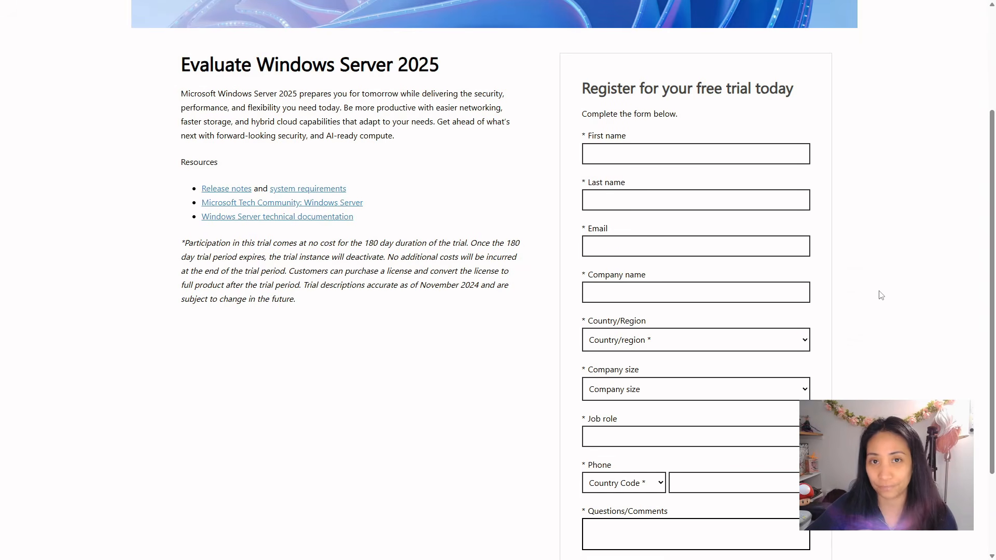
pyautogui.scroll(-4, 921, 280)
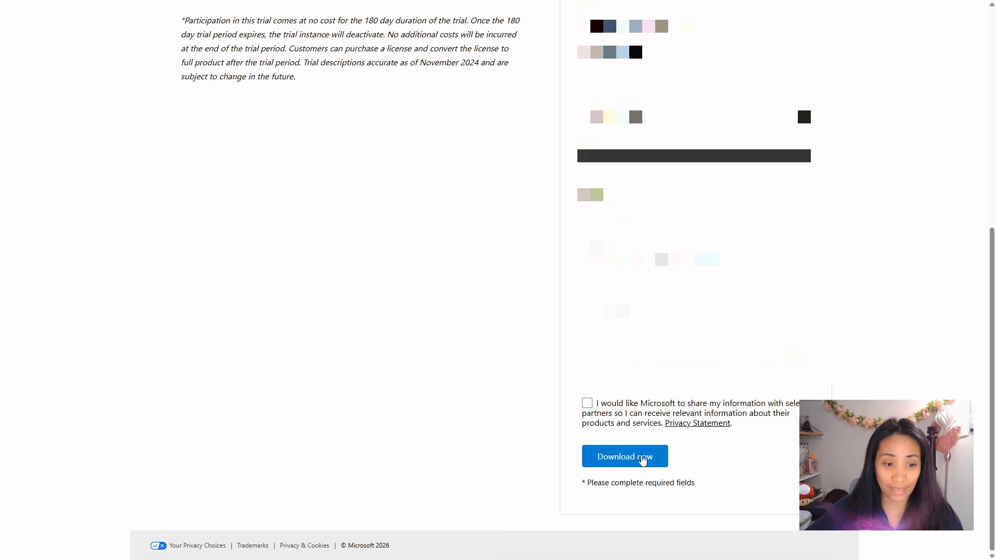
pyautogui.click(644, 456)
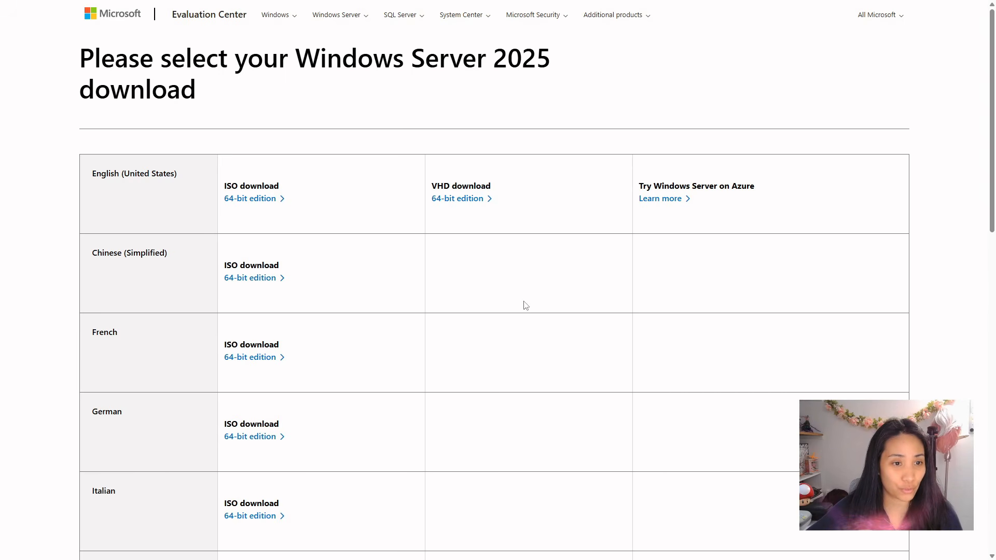
# Download the English (United States) 64-bit ISO into the Downloads folder and select the saved file there
pyautogui.click(260, 203)
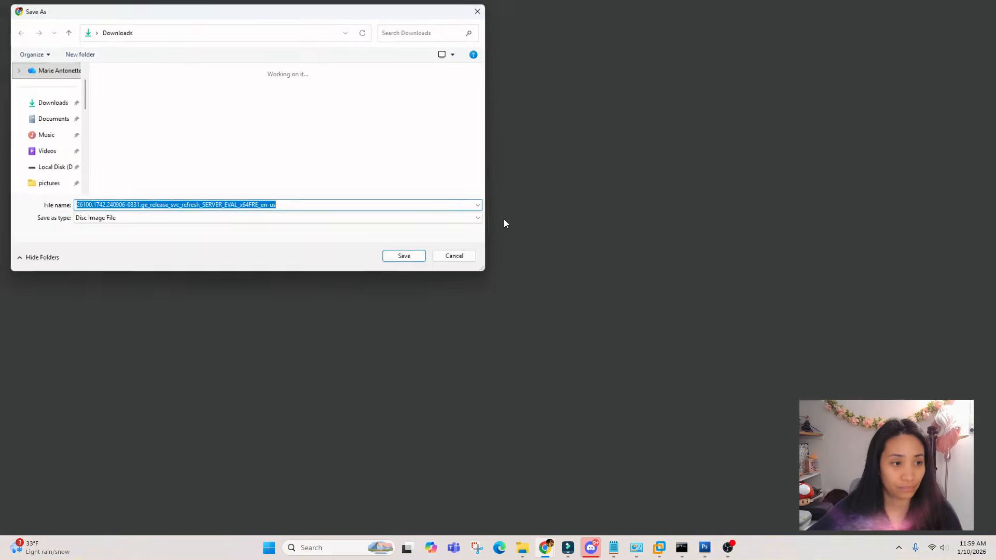
pyautogui.click(411, 261)
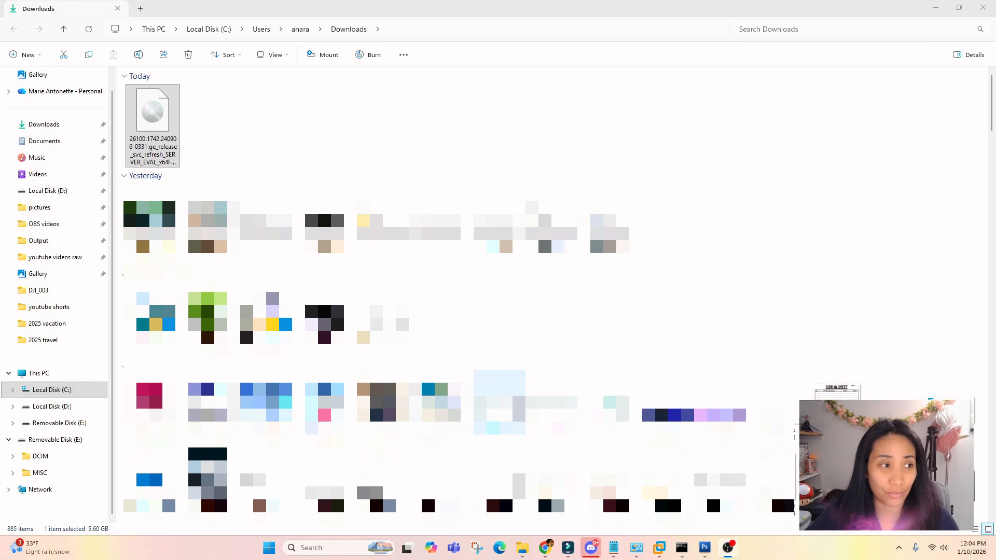
pyautogui.click(167, 161)
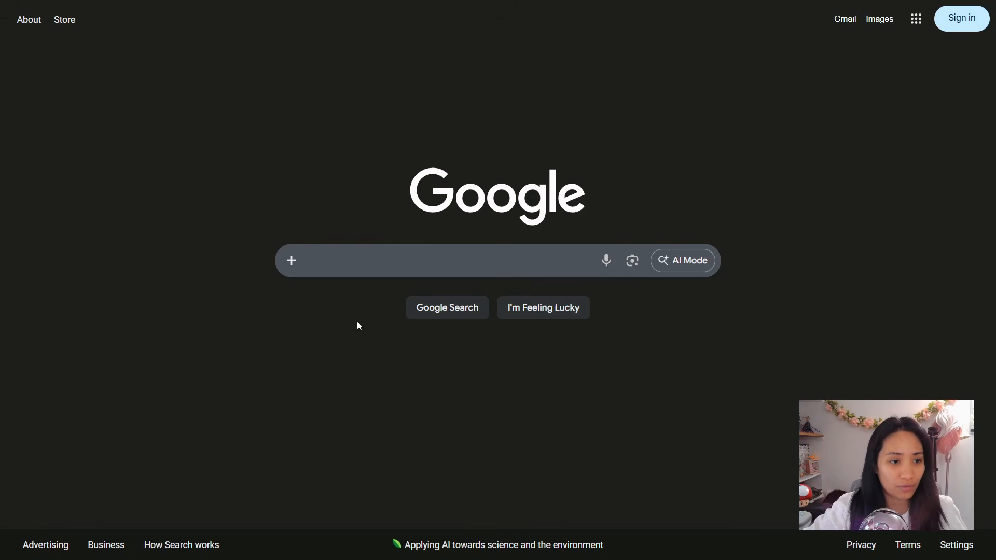
# Search Google for "download vmware workstation pro" and follow VMware's Fusion and Workstation result to the Broadcom sign-in page
pyautogui.click(428, 266)
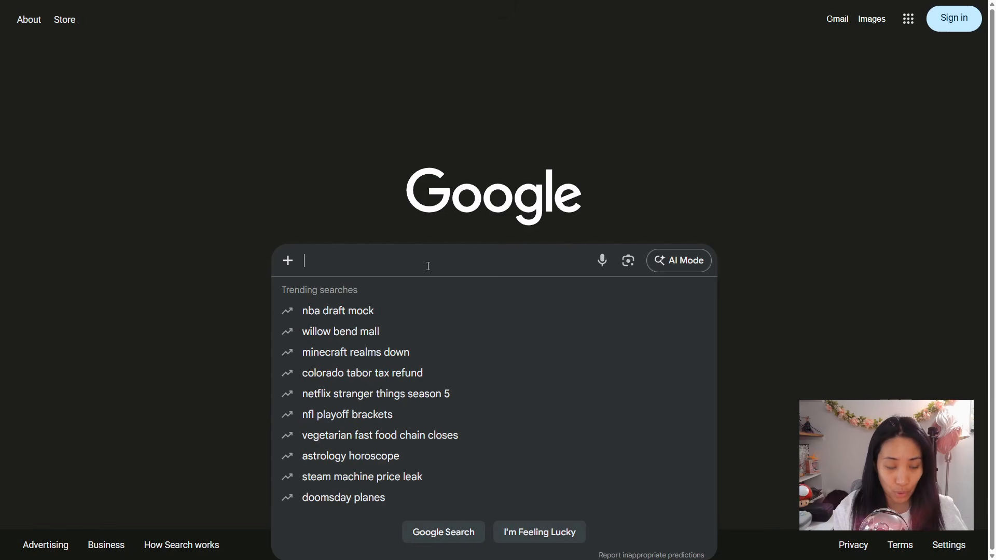
pyautogui.write('download vmware workstation pro')
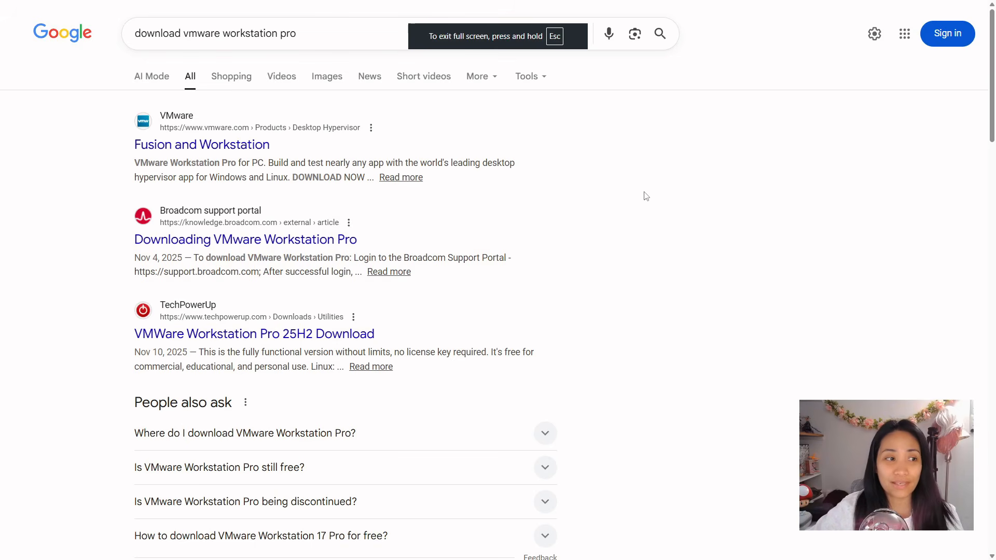
pyautogui.click(247, 149)
pyautogui.click(263, 199)
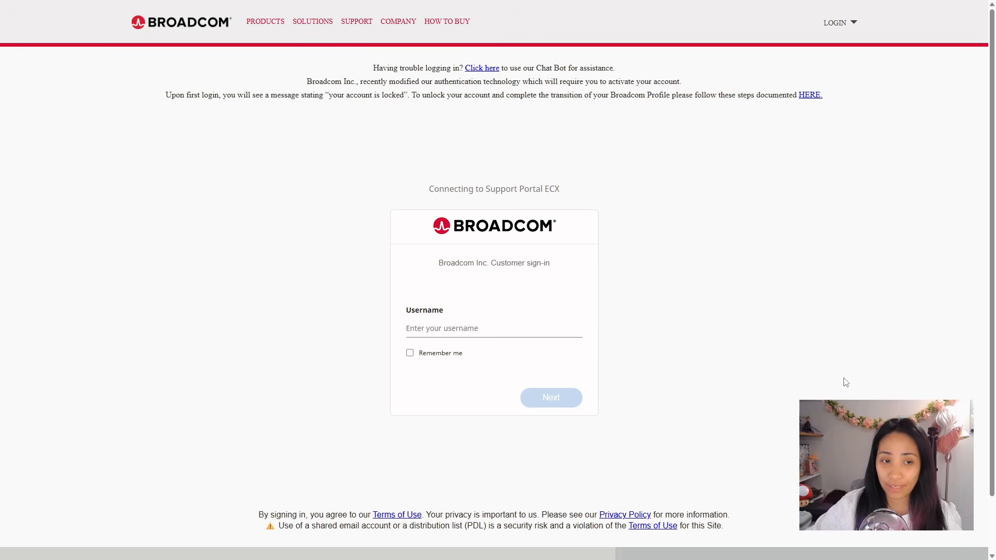
# Open the registration for a new myBroadcom account
pyautogui.click(853, 25)
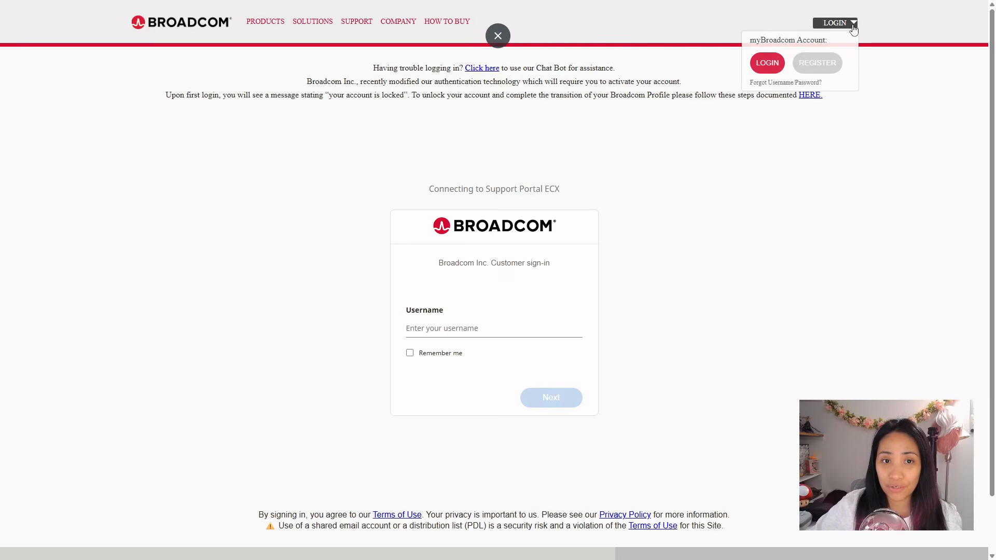
pyautogui.click(815, 63)
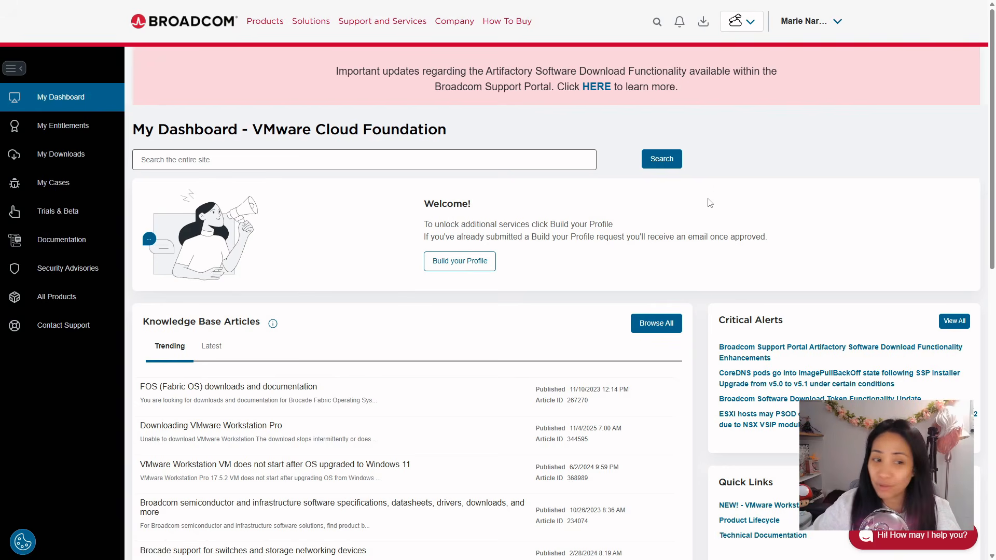
# Look through the Broadcom support portal's list of all products for VMware Workstation Pro
pyautogui.click(59, 296)
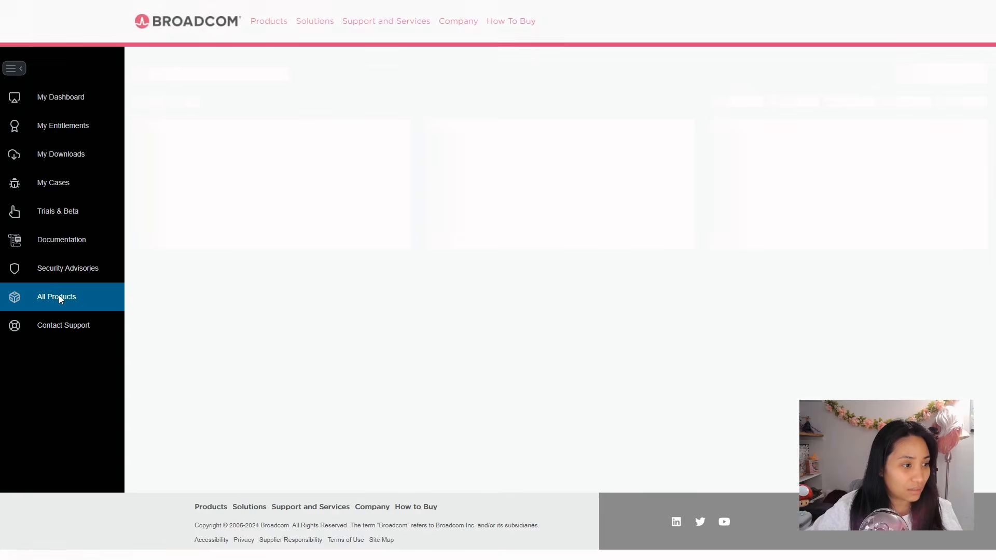
pyautogui.scroll(-2, 470, 277)
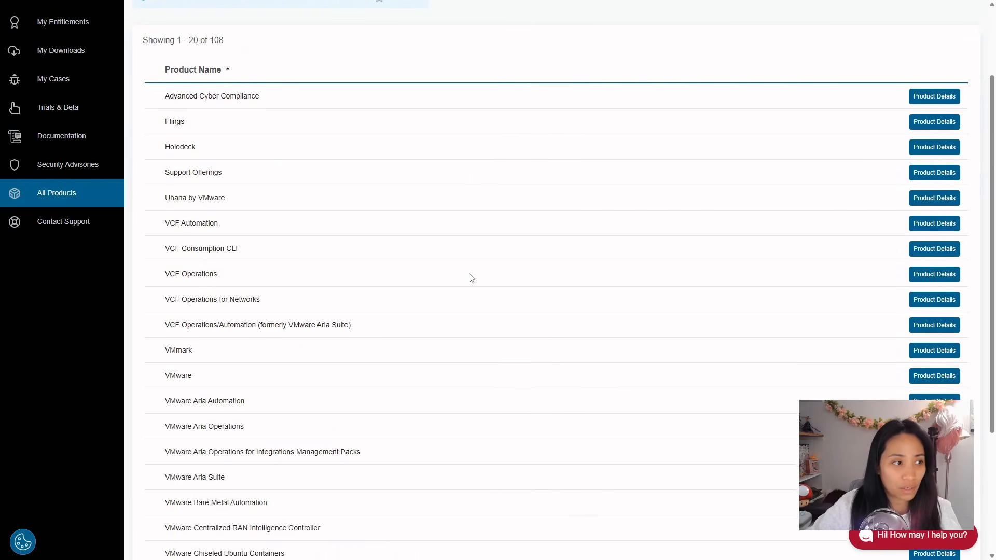
pyautogui.scroll(2, 471, 278)
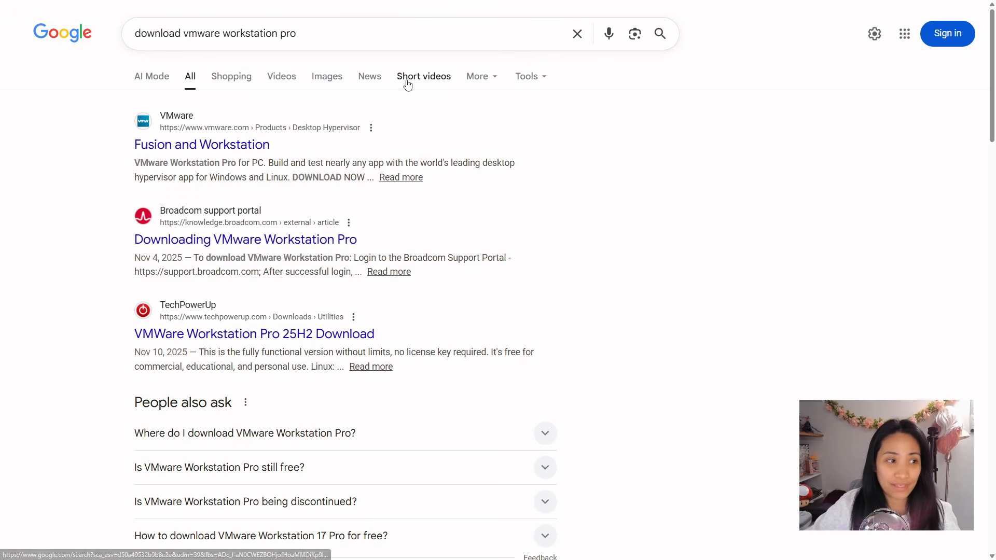
# Open Broadcom's "Downloading VMware Workstation Pro" article from the Google results and follow its link to the free version's downloads
pyautogui.click(335, 240)
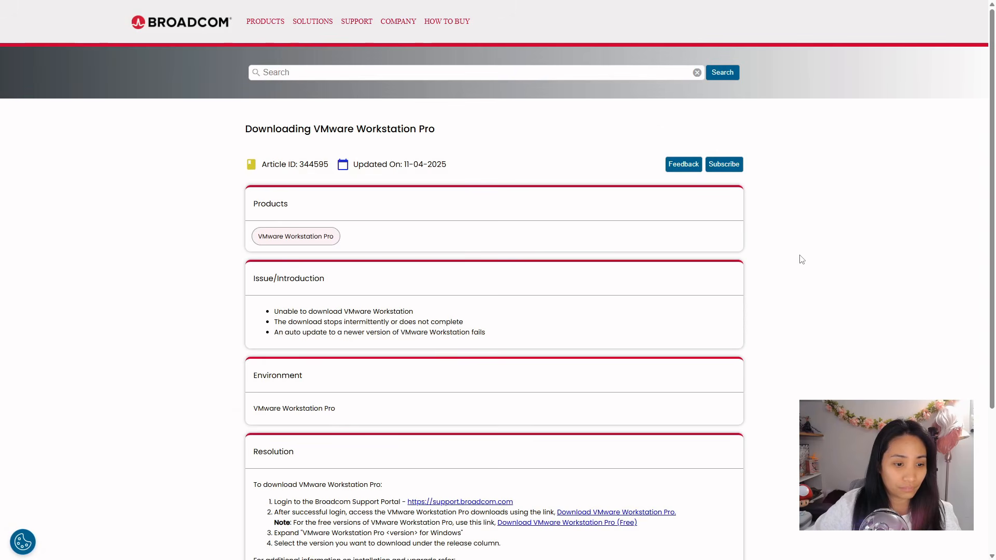
pyautogui.scroll(-1, 875, 247)
pyautogui.scroll(-1, 875, 246)
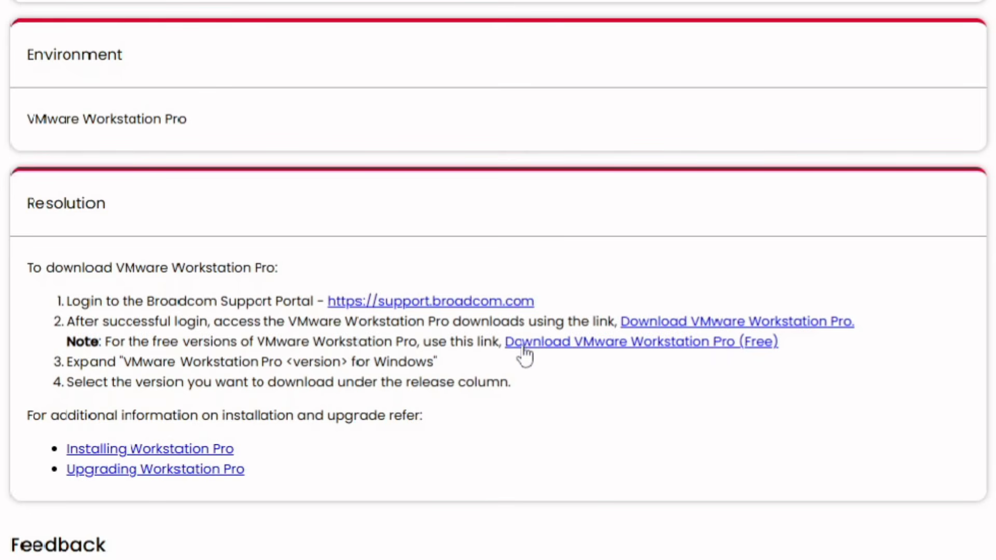
pyautogui.click(554, 346)
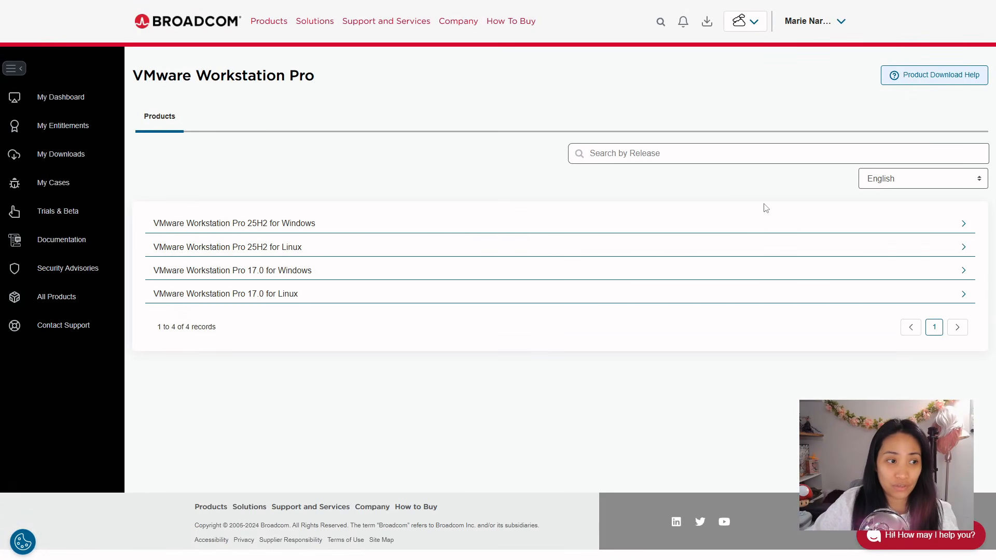
# Download the 25H2 release of VMware Workstation Pro for Windows and continue past the setup wizard's welcome page
pyautogui.click(436, 229)
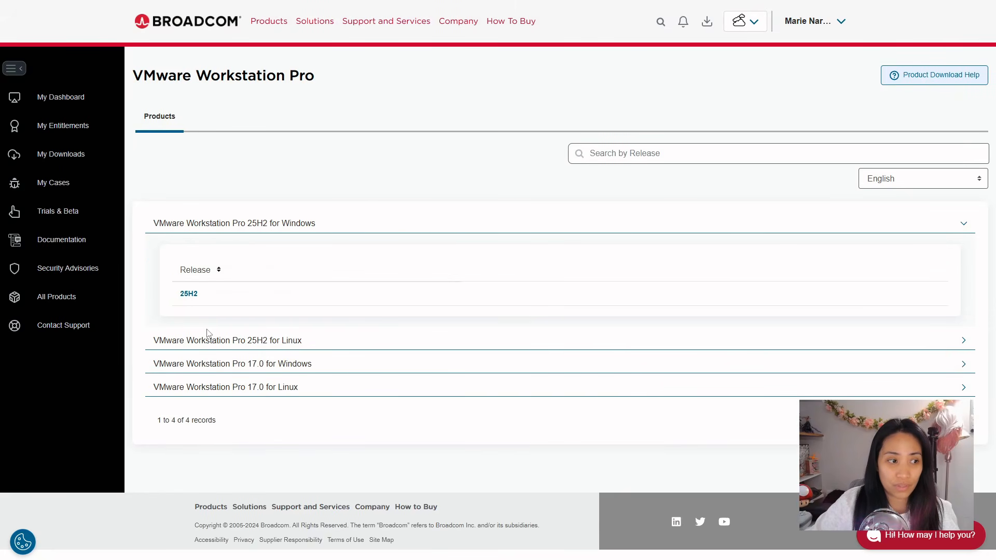
pyautogui.click(189, 294)
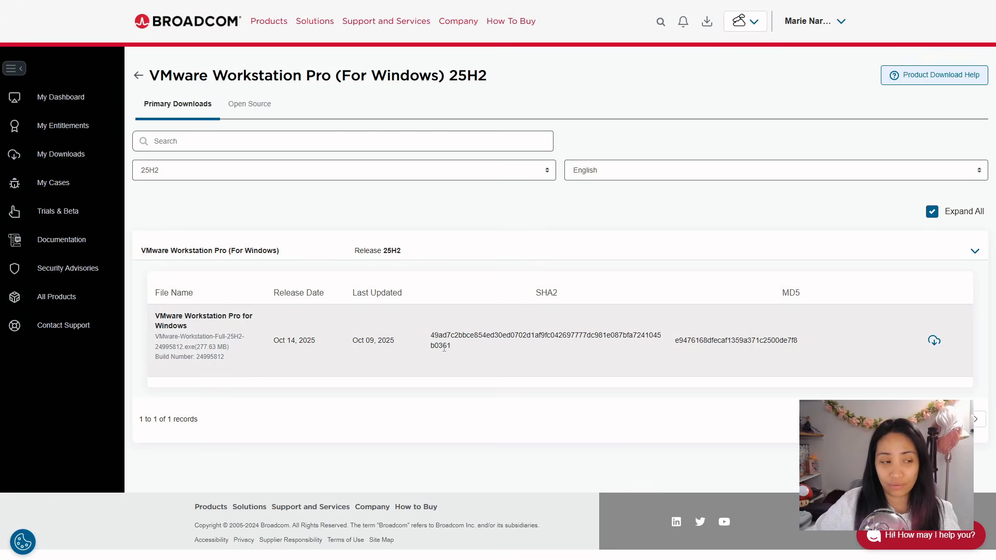
pyautogui.click(934, 344)
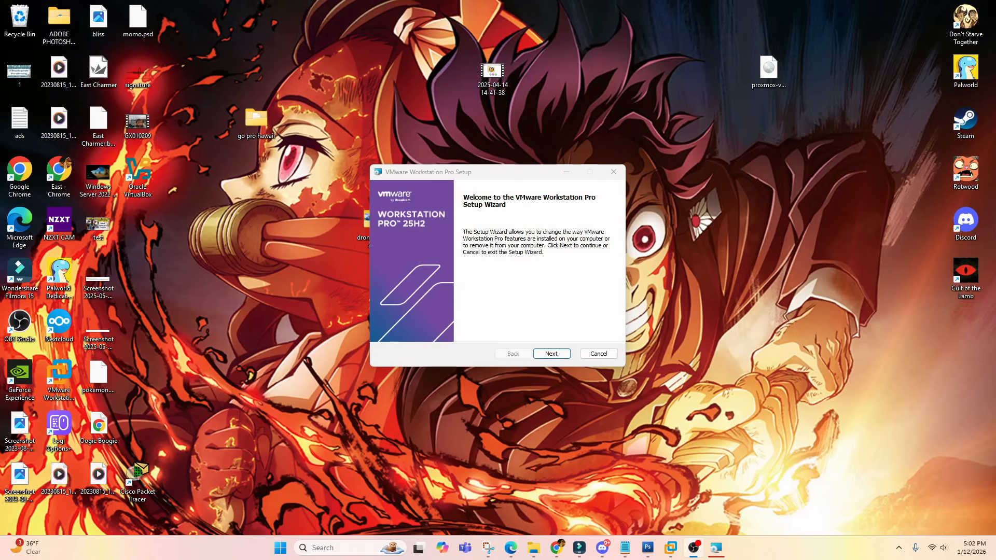
pyautogui.click(559, 358)
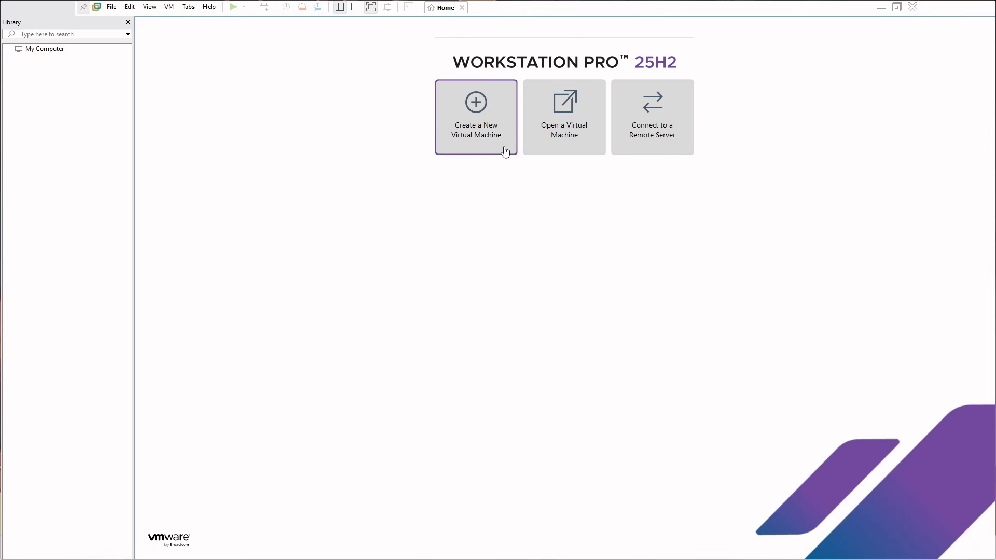
# Start a new virtual machine with the Typical configuration and the option to install the operating system later
pyautogui.click(477, 110)
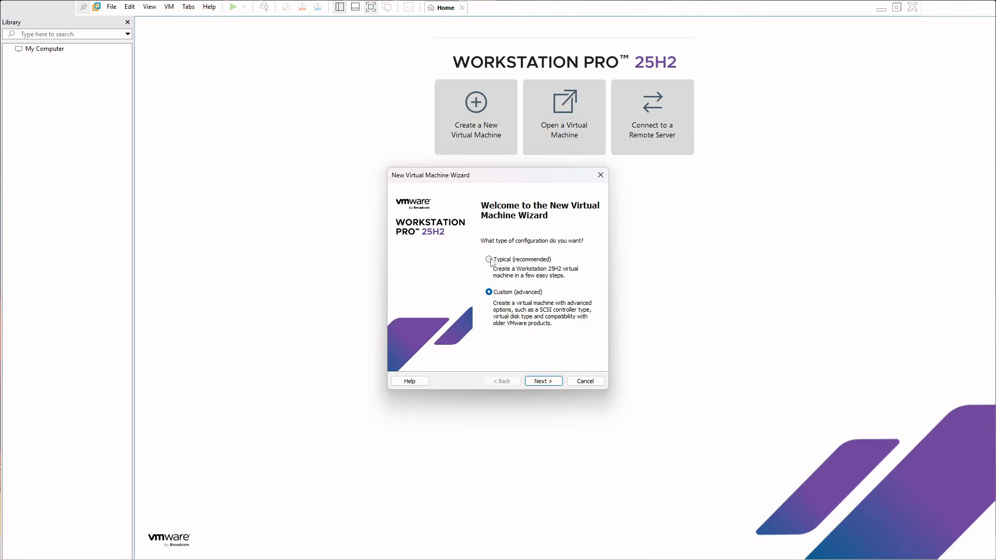
pyautogui.click(489, 260)
pyautogui.click(540, 383)
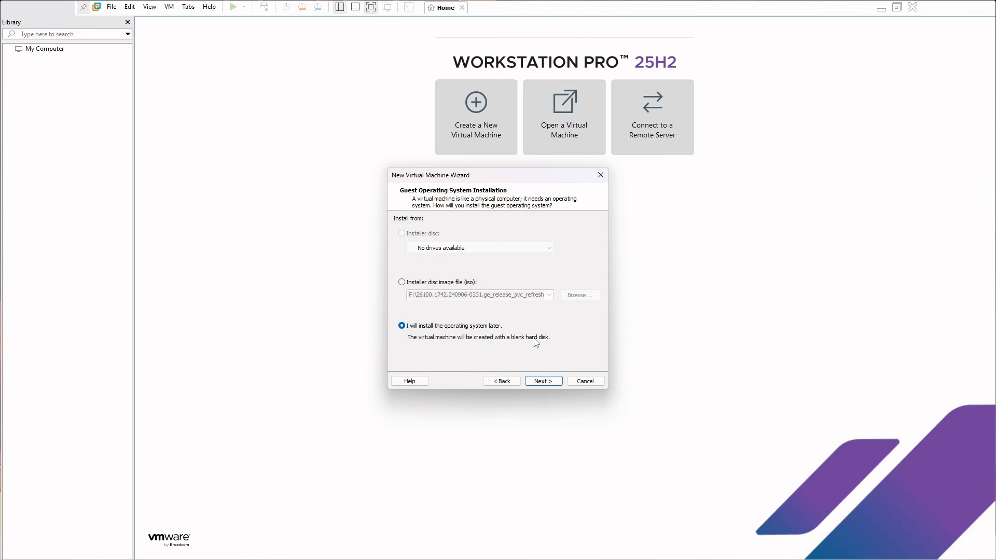
pyautogui.click(550, 382)
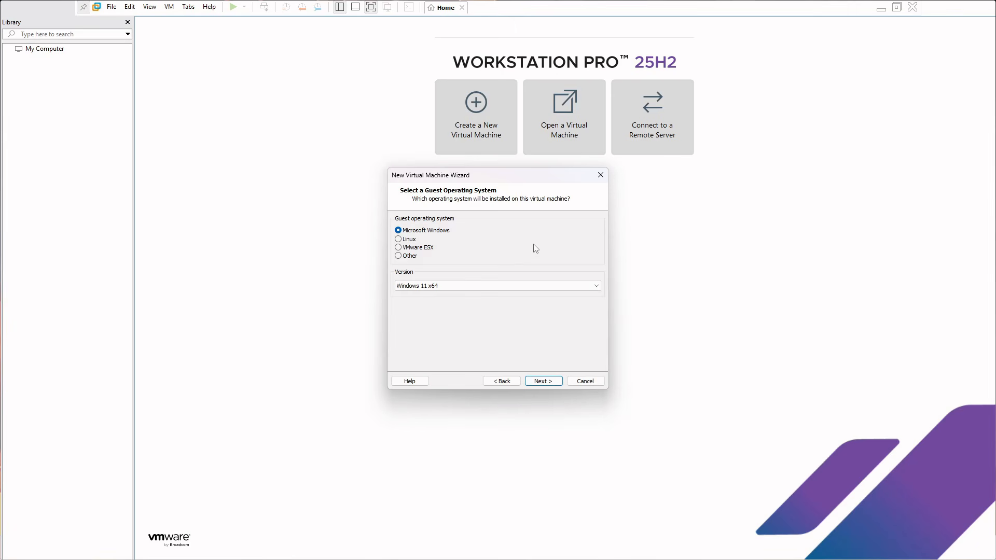
# Set the guest operating system version to Windows Server 2025 and continue to the naming page
pyautogui.click(534, 286)
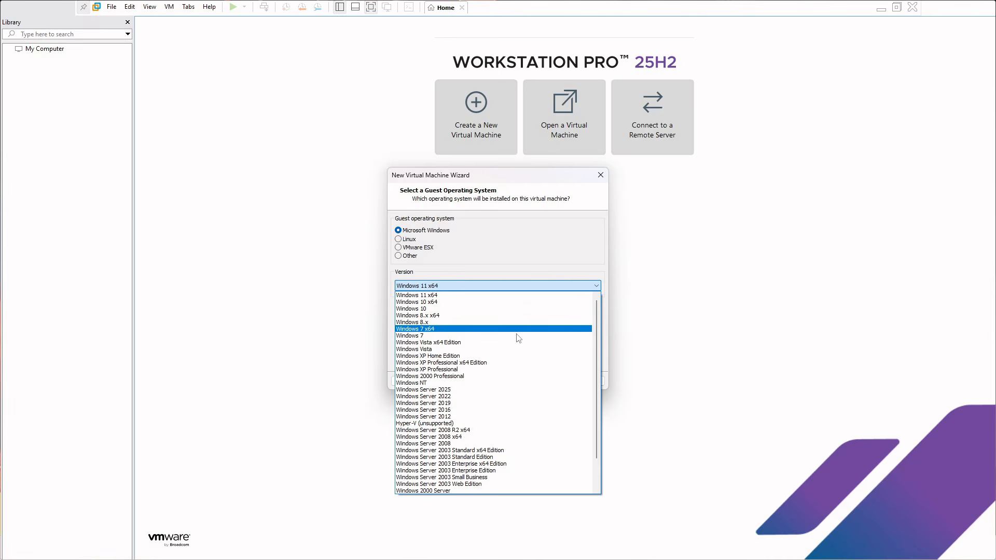
pyautogui.click(462, 390)
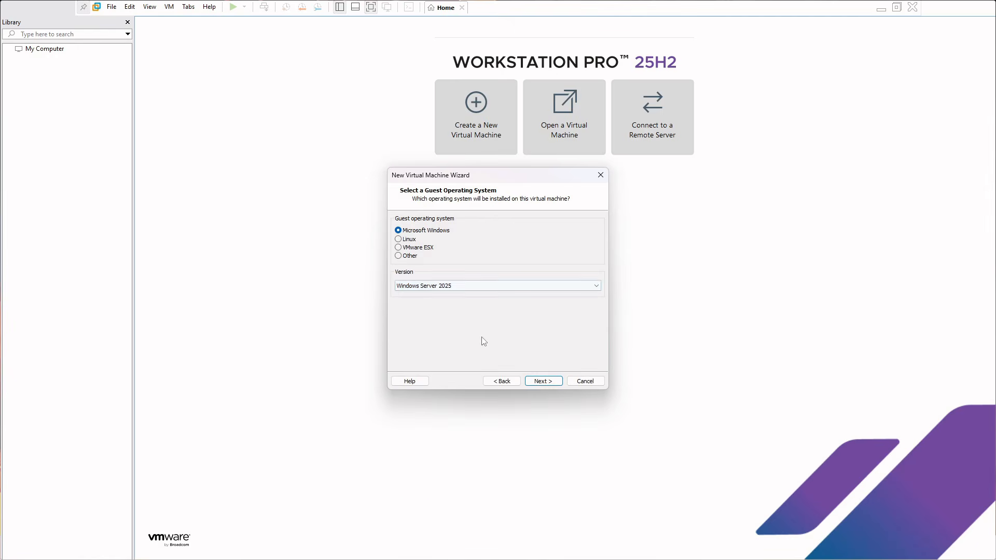
pyautogui.click(540, 384)
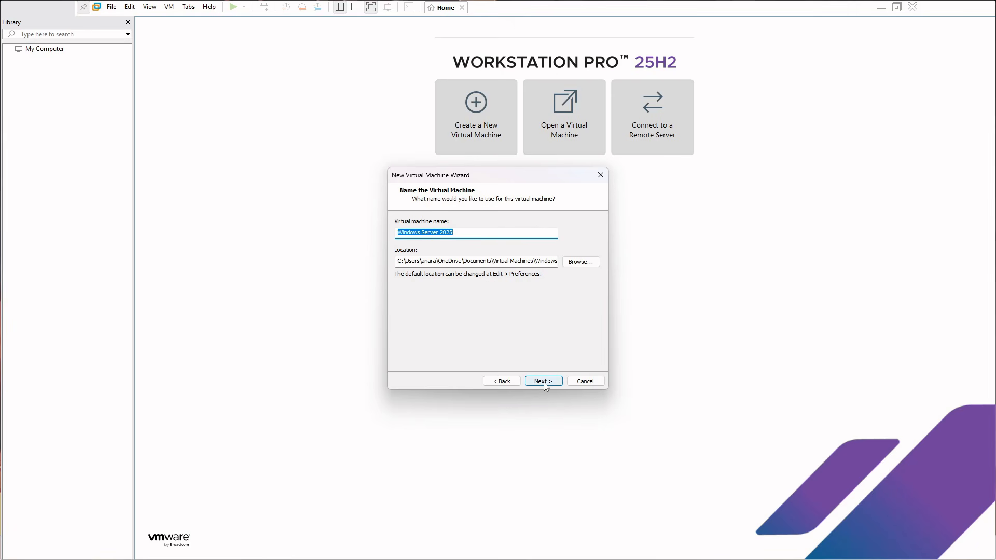
# Check the virtual machine's storage path and continue with the default name Windows Server 2025 and the default location
pyautogui.press('Tab')
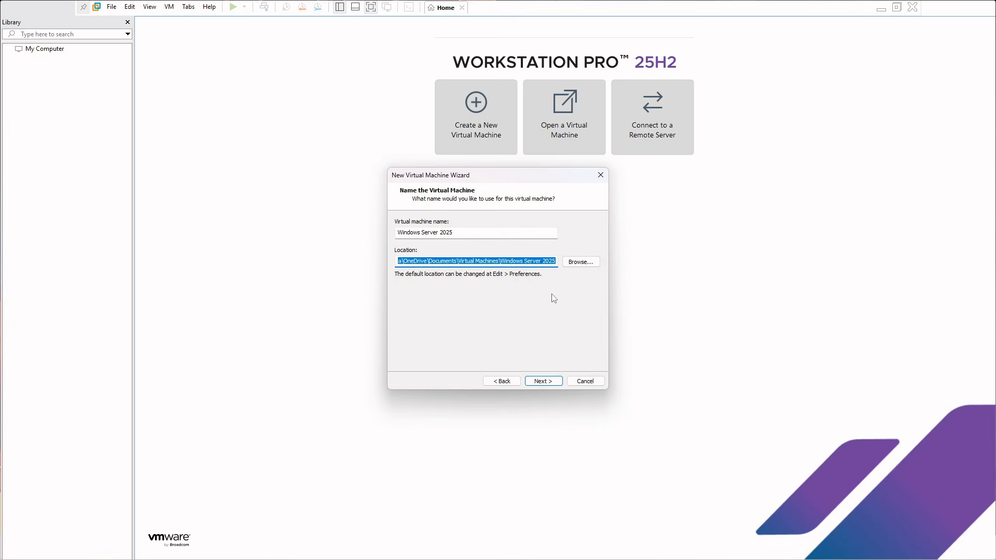
pyautogui.moveTo(550, 261); pyautogui.dragTo(367, 269)
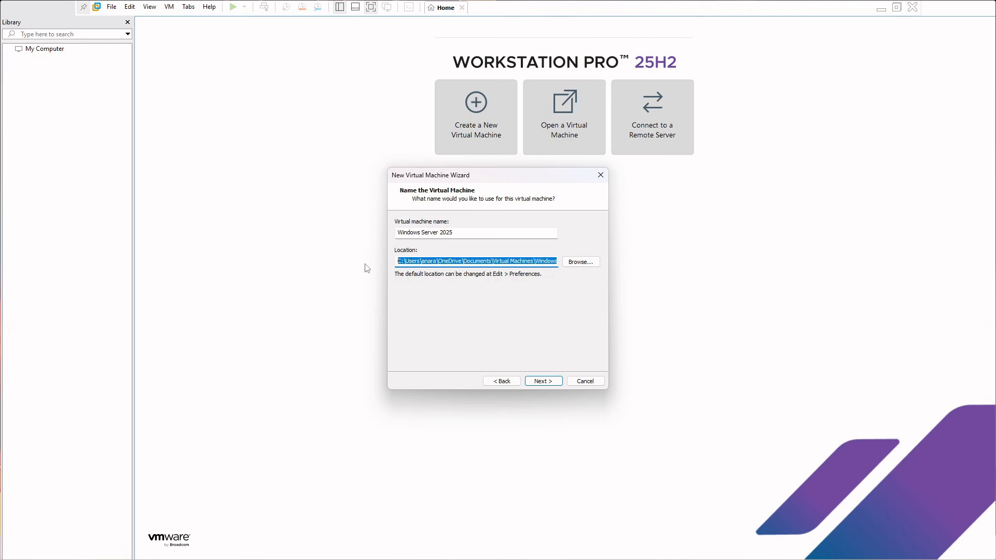
pyautogui.click(399, 261)
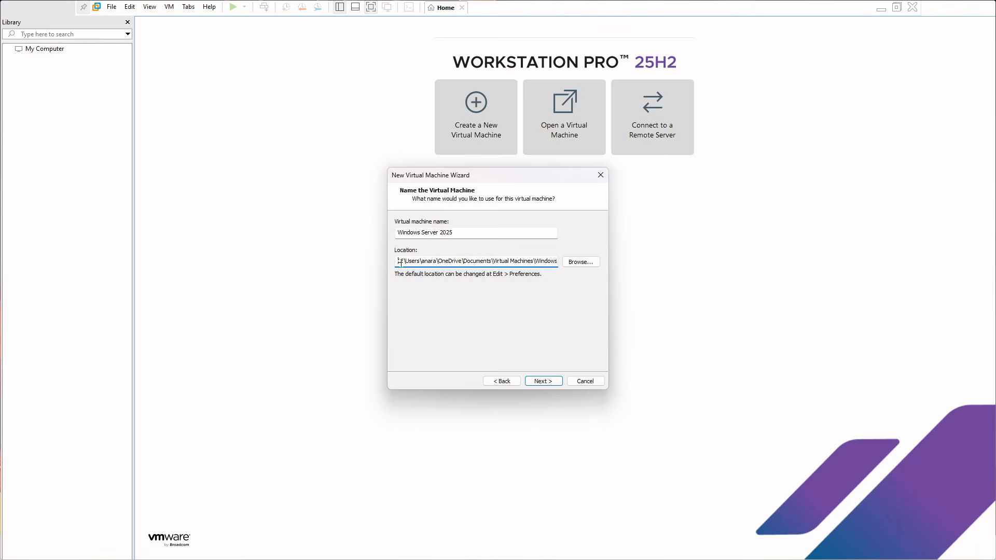
pyautogui.moveTo(401, 263); pyautogui.dragTo(555, 261)
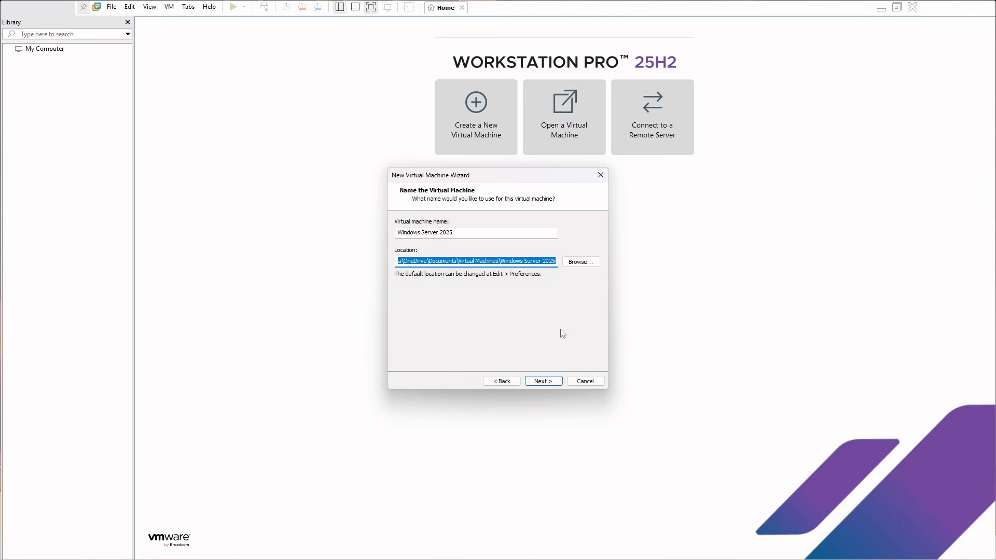
pyautogui.click(543, 381)
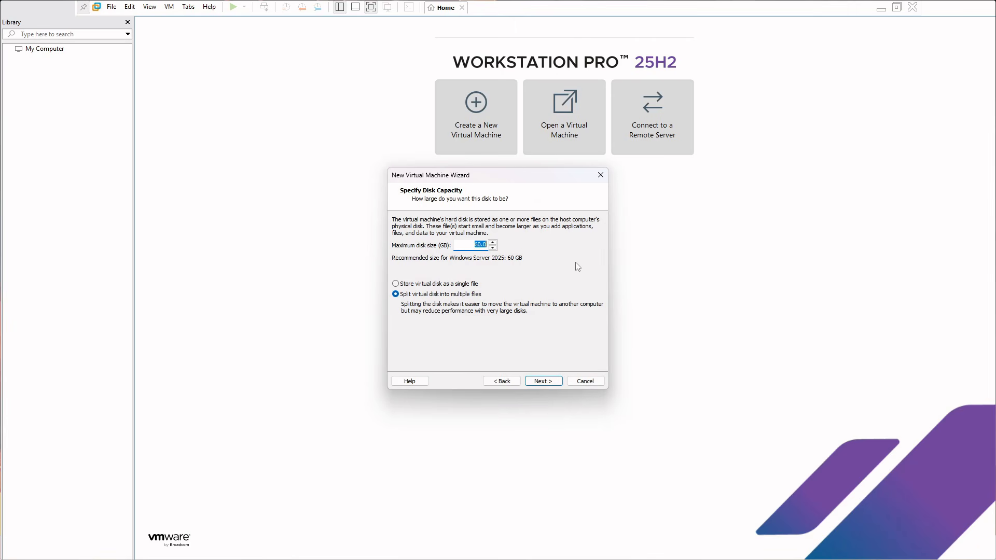
# Set the maximum disk size to 40 GB, keep the virtual disk split into multiple files, and continue to the summary
pyautogui.click(493, 248)
pyautogui.write('40.00')
pyautogui.click(539, 382)
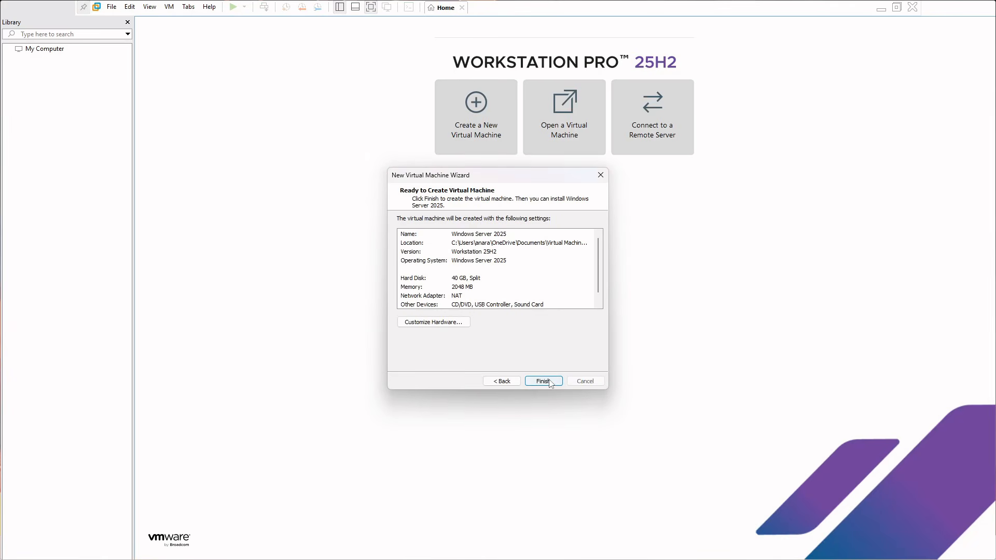
# Customize the hardware so the CD/DVD drive uses the SERVER_EVAL_x64FRE_en-us ISO image from the Downloads folder
pyautogui.click(445, 323)
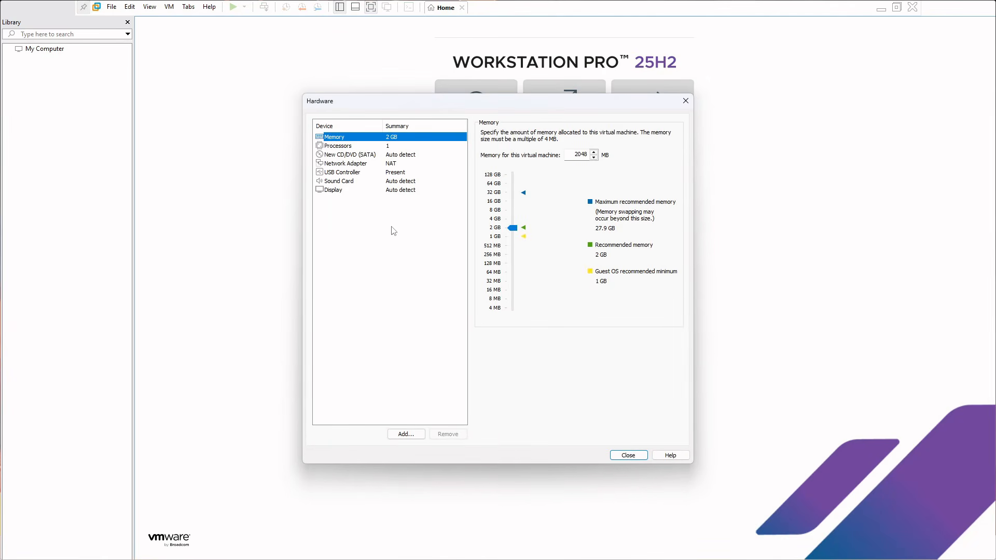
pyautogui.click(352, 155)
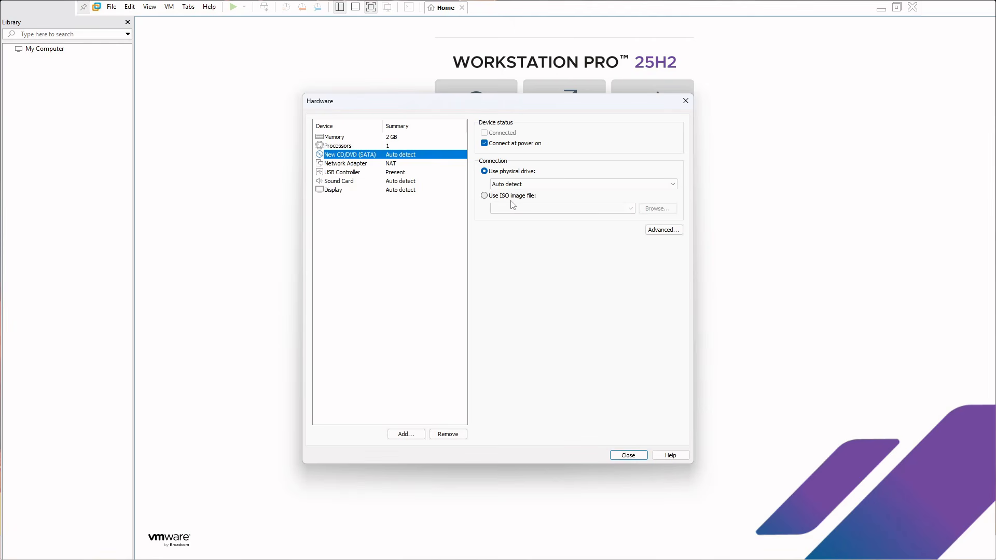
pyautogui.click(484, 196)
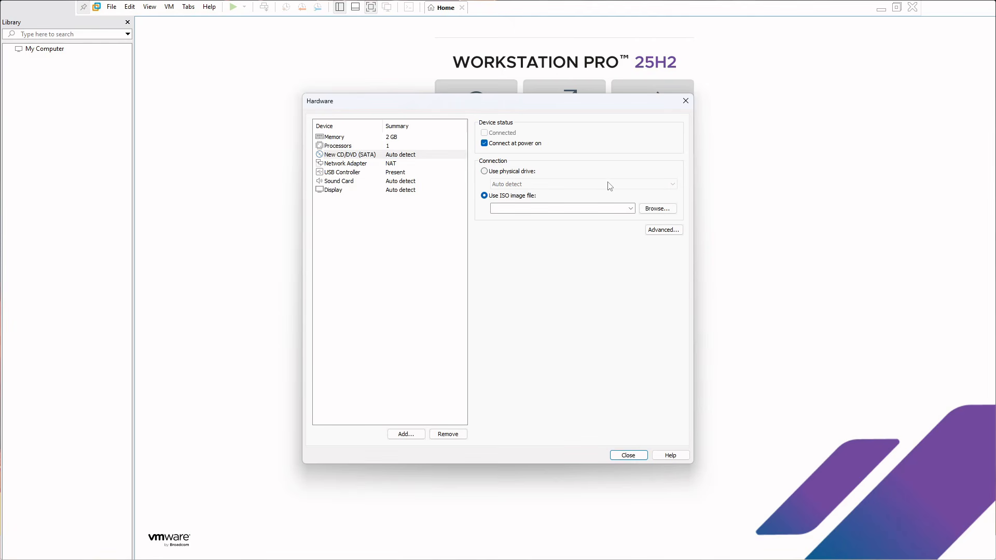
pyautogui.click(656, 210)
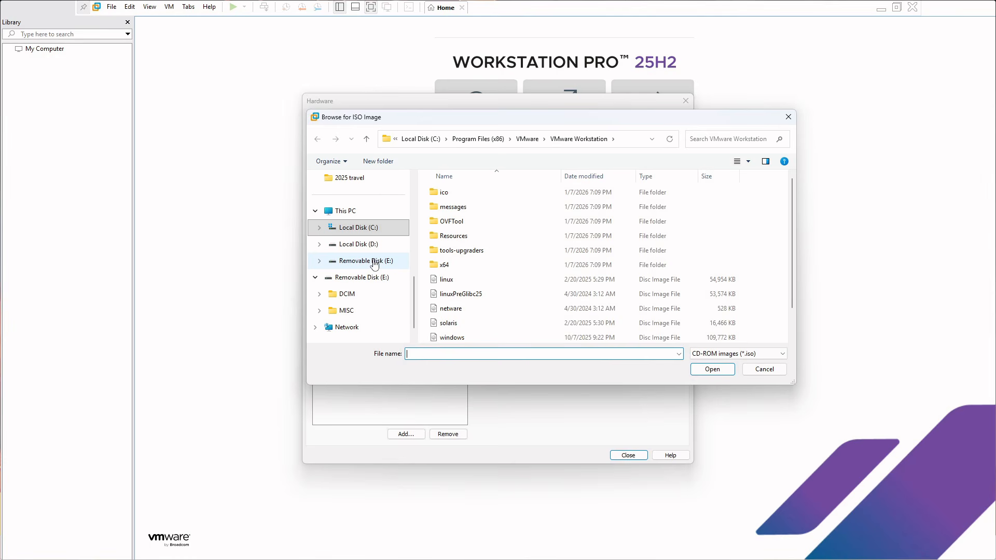
pyautogui.scroll(5, 370, 262)
pyautogui.click(362, 250)
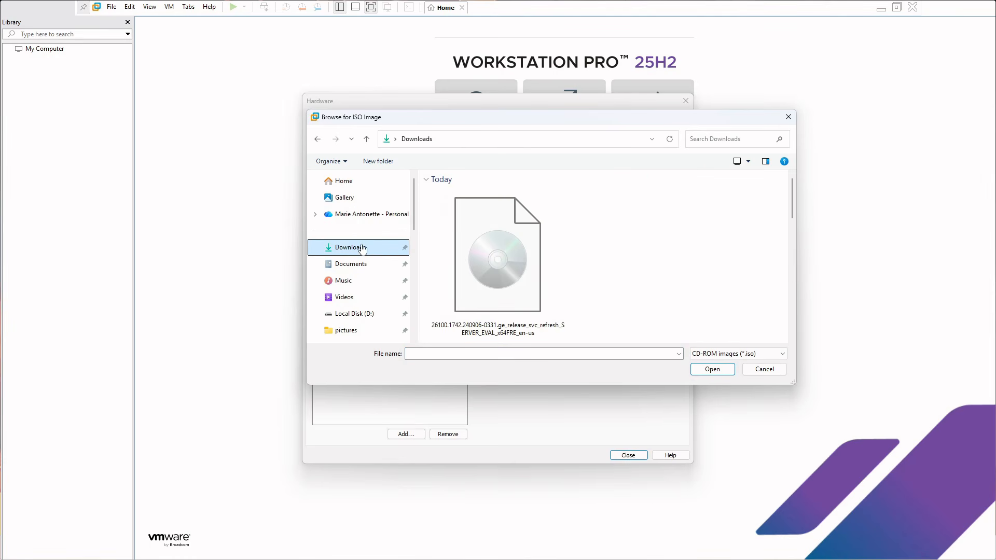
pyautogui.doubleClick(510, 266)
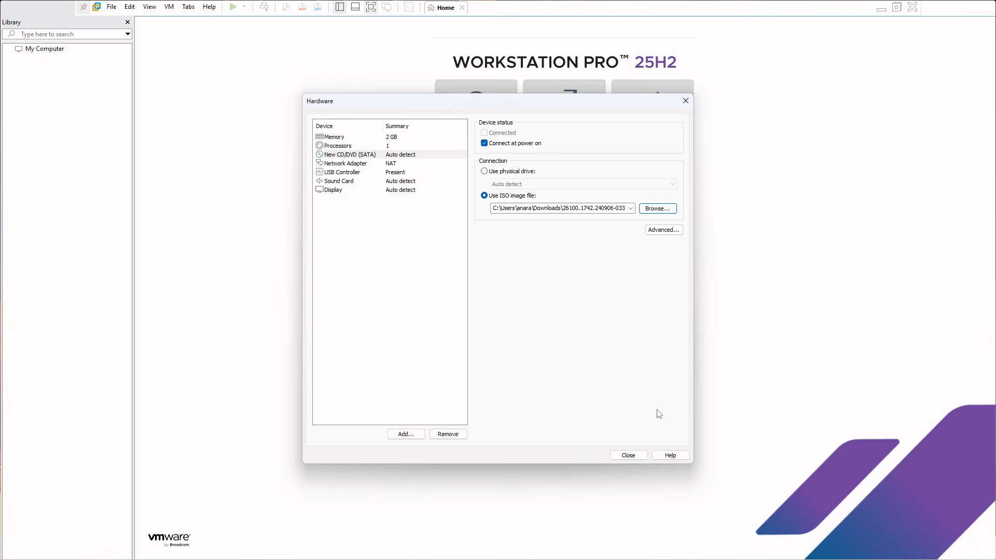
pyautogui.click(629, 455)
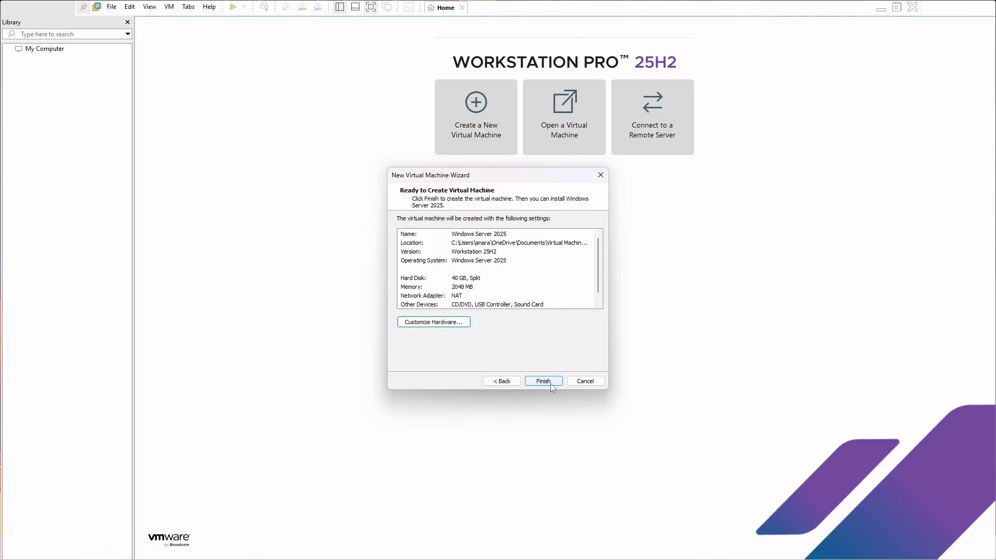
# Finish creating the virtual machine and power it on, booting from the installation disc
pyautogui.click(544, 382)
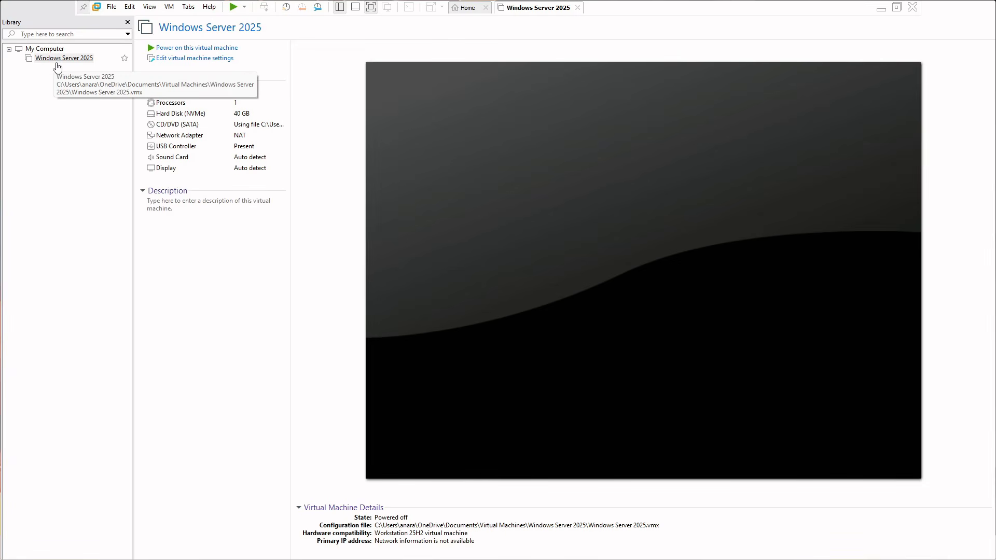
pyautogui.click(170, 48)
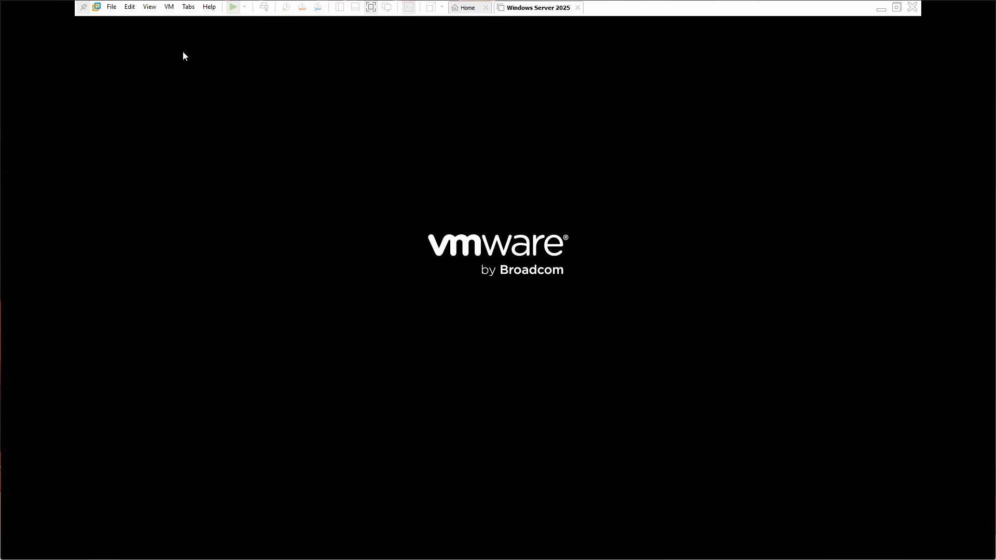
pyautogui.click(430, 290)
pyautogui.press('Return')
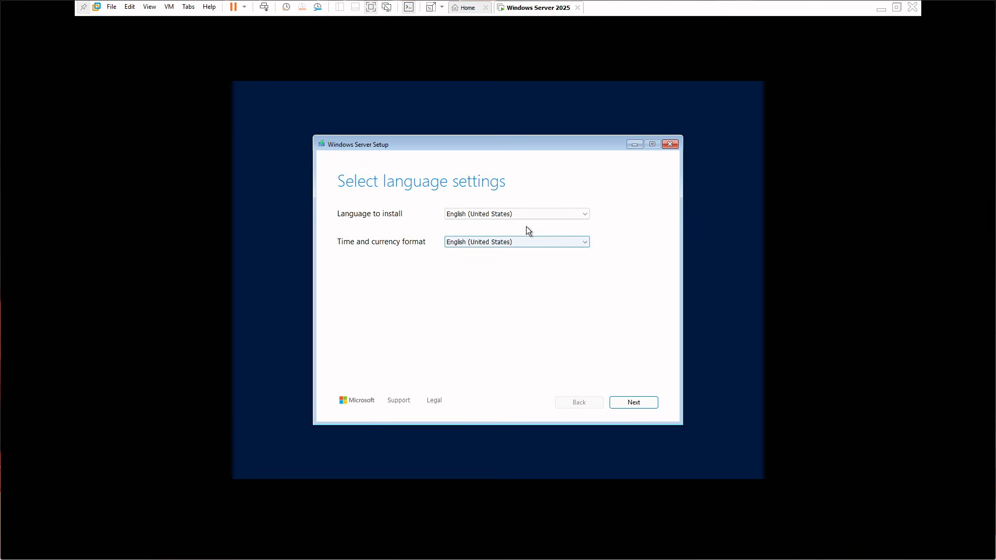
# Keep English (United States) and the US keyboard, and choose Install Windows Server while agreeing that everything will be deleted
pyautogui.click(641, 404)
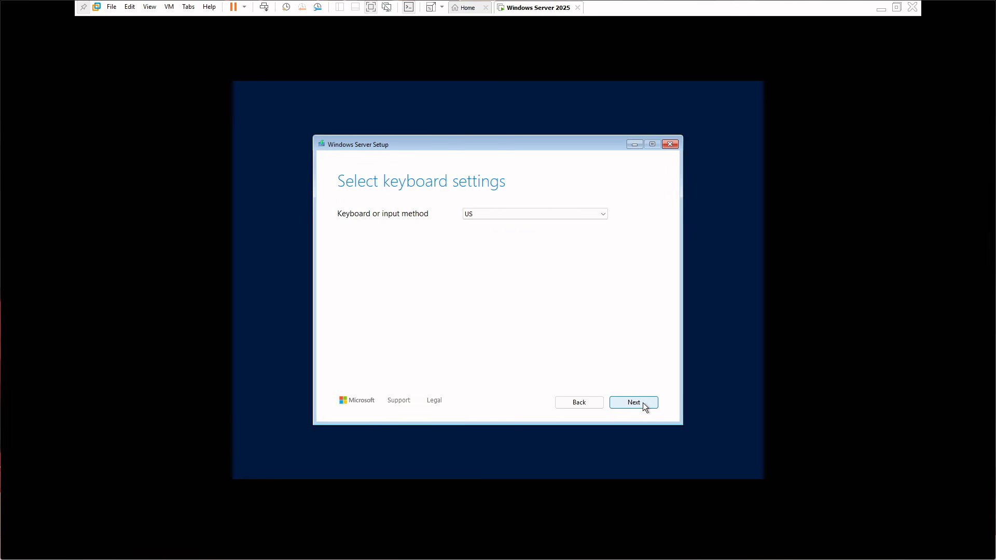
pyautogui.click(643, 403)
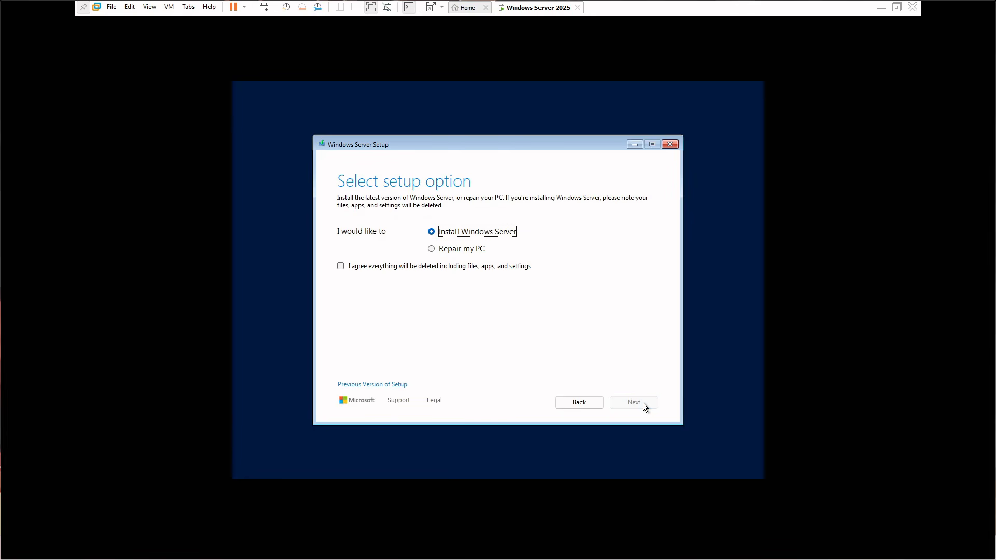
pyautogui.click(339, 266)
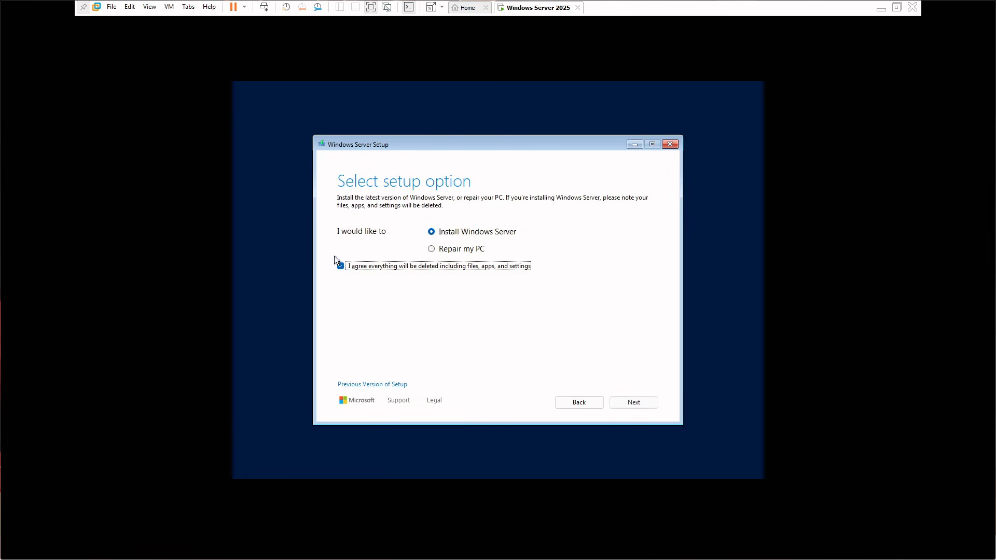
pyautogui.click(637, 403)
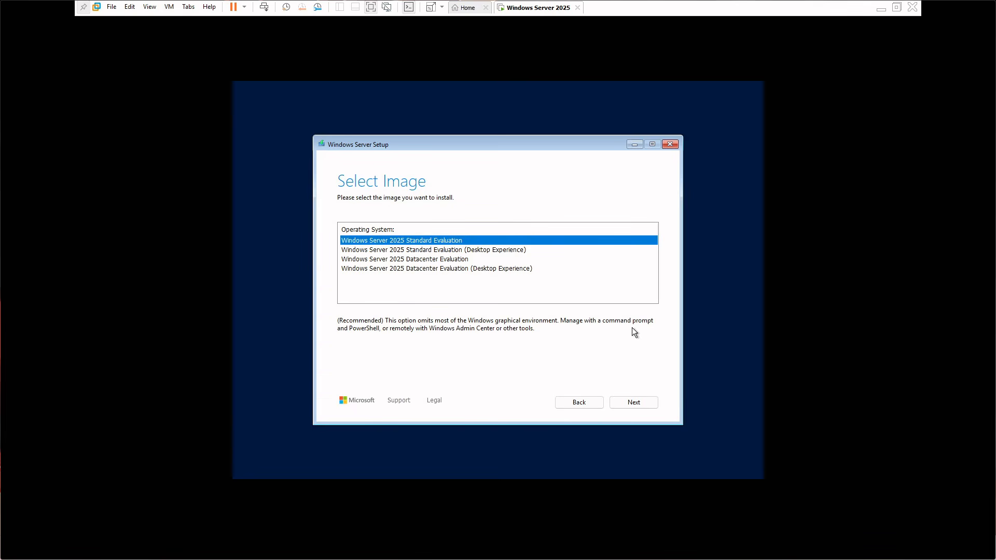
# Select the Windows Server 2025 Standard Evaluation (Desktop Experience) image and continue to the license terms
pyautogui.click(483, 251)
pyautogui.click(453, 242)
pyautogui.click(529, 251)
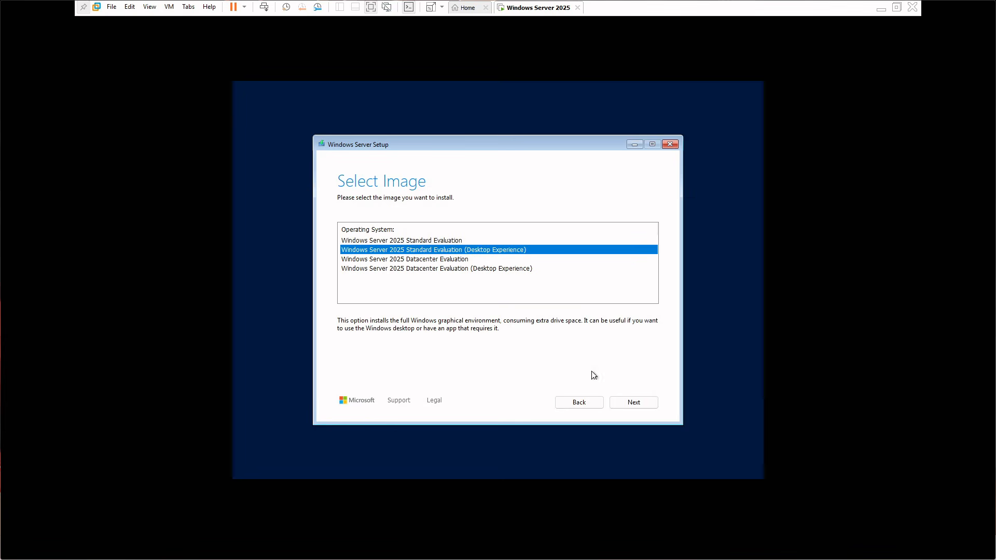
pyautogui.click(631, 403)
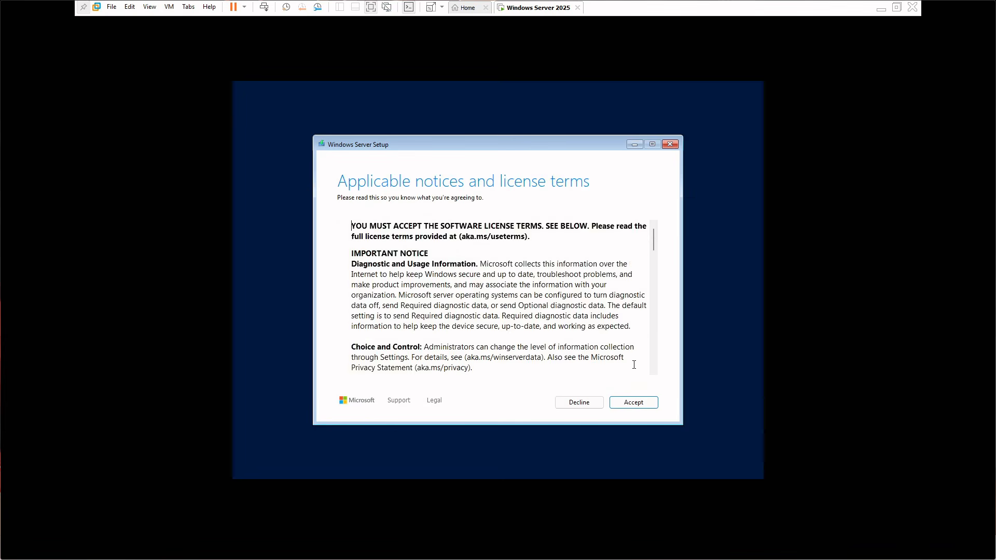
# Accept the license terms, continue through setup and start the Windows Server installation
pyautogui.scroll(-5, 661, 280)
pyautogui.click(636, 403)
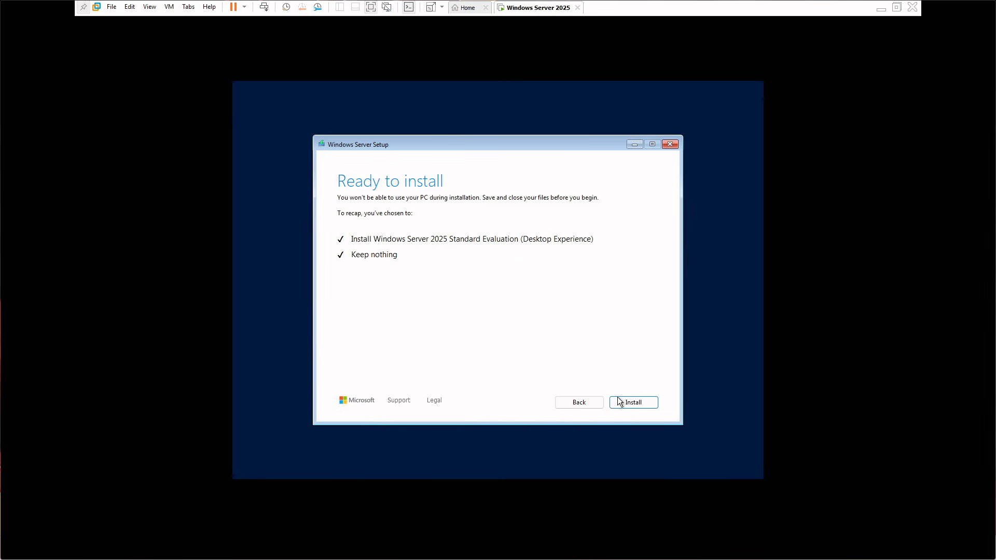
pyautogui.click(619, 401)
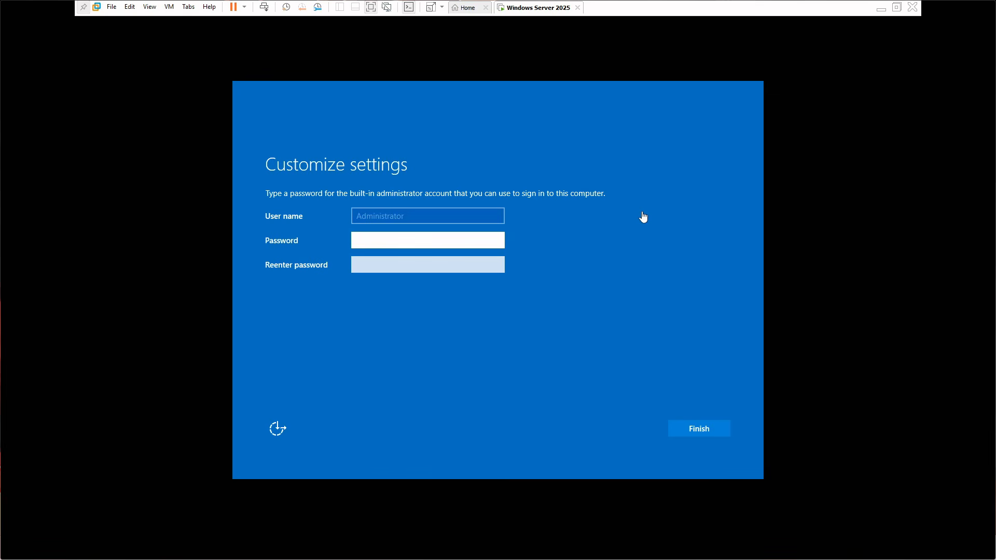
# Enter and re-enter a password for the built-in administrator account
pyautogui.click(467, 240)
pyautogui.write('•••••••••')
pyautogui.press('Tab')
pyautogui.write('•••••••••')
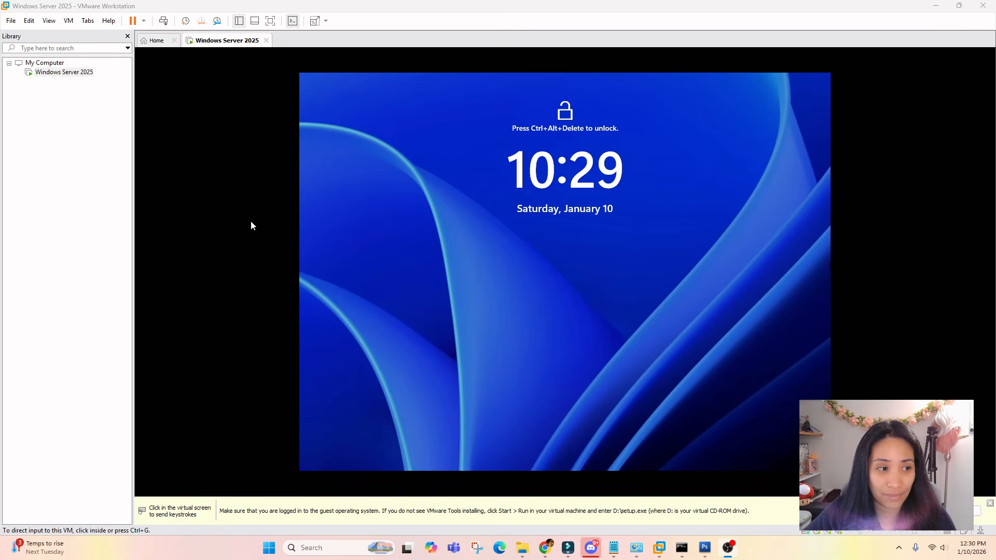
pyautogui.click(270, 22)
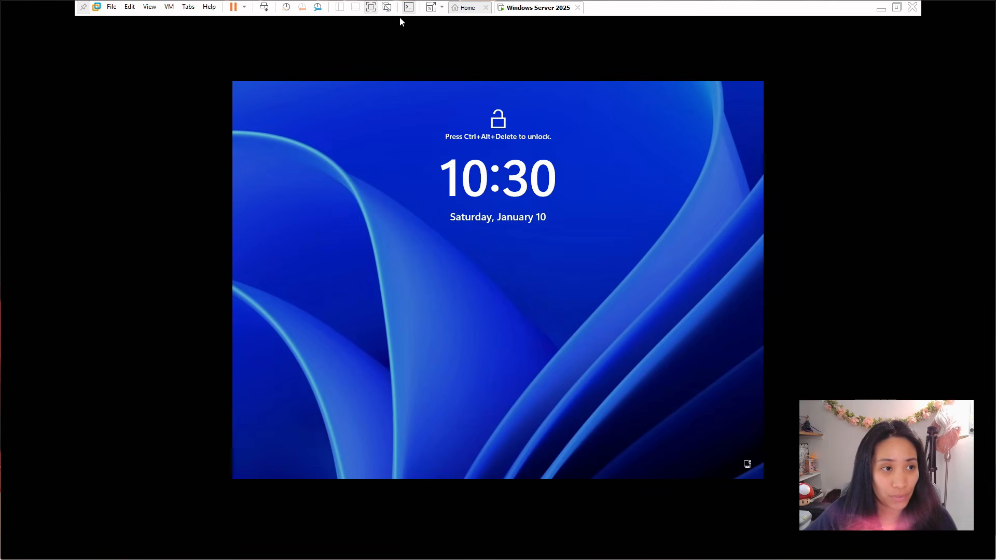
pyautogui.click(371, 8)
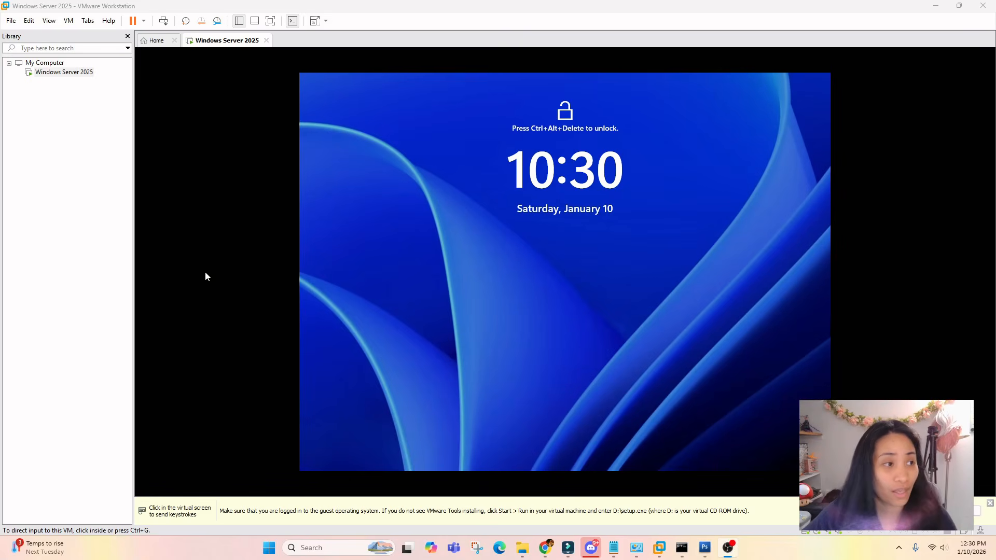
pyautogui.click(68, 21)
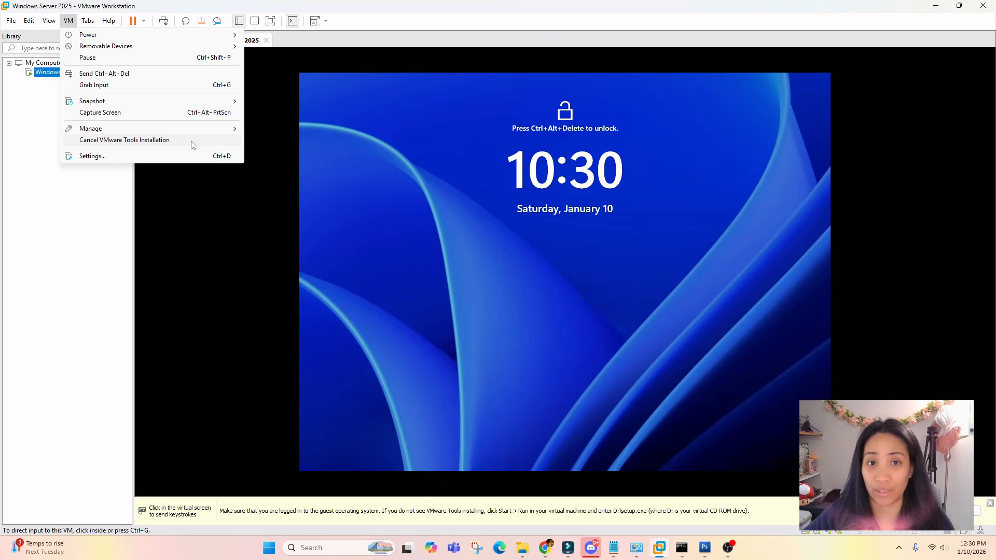
pyautogui.click(171, 171)
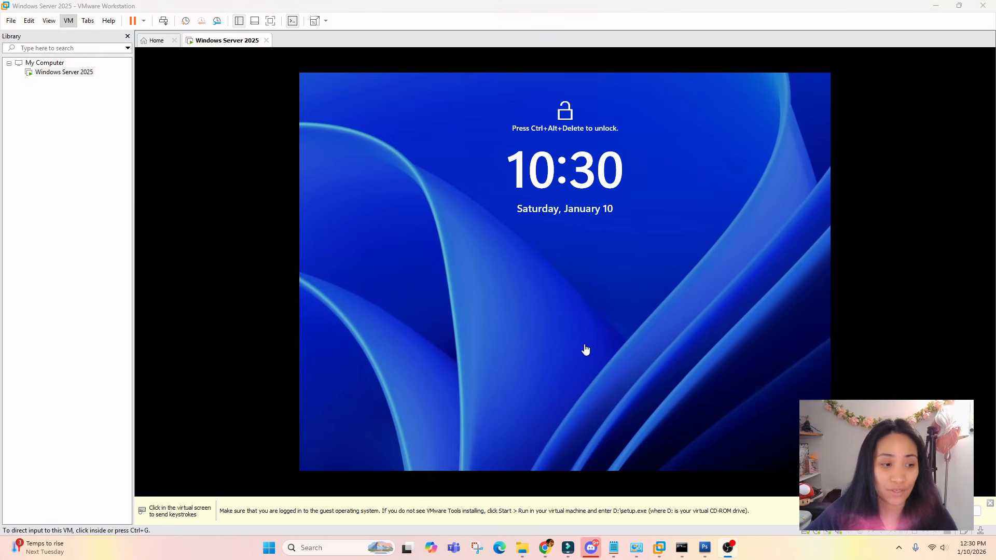
# Unlock the virtual machine, sign in with the administrator password, and accept the Include Optional diagnostic data setting
pyautogui.click(477, 282)
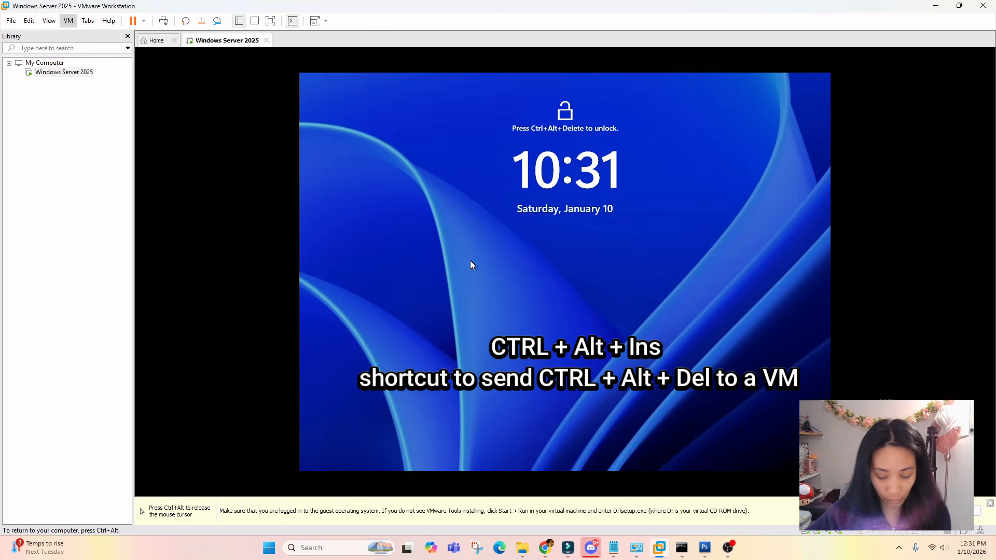
pyautogui.press('ctrl+alt+Insert')
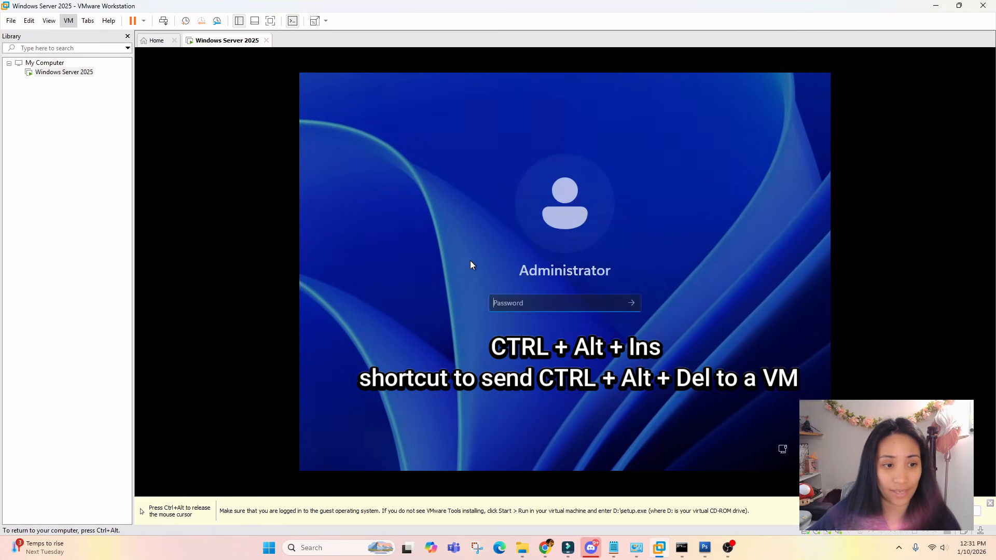
pyautogui.write('•••••')
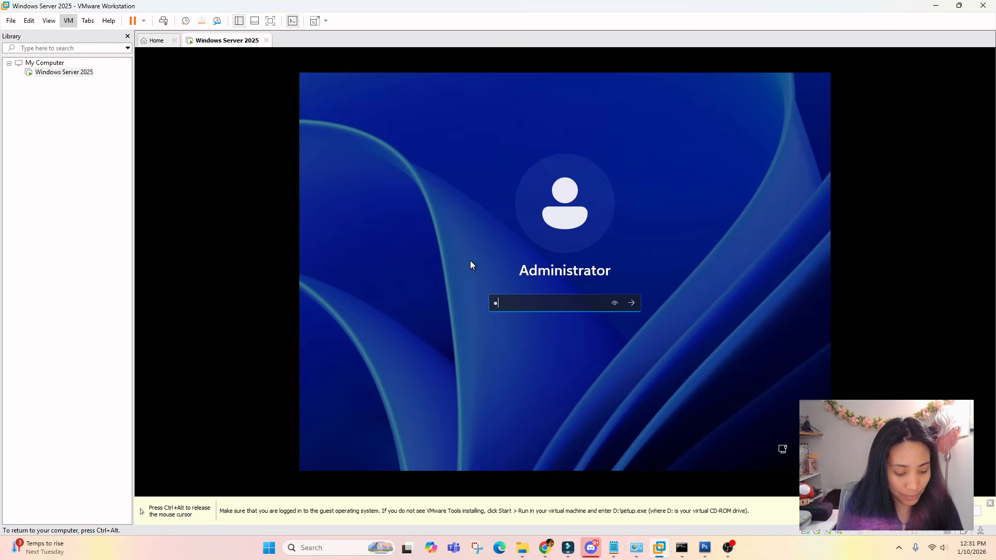
pyautogui.write('••••')
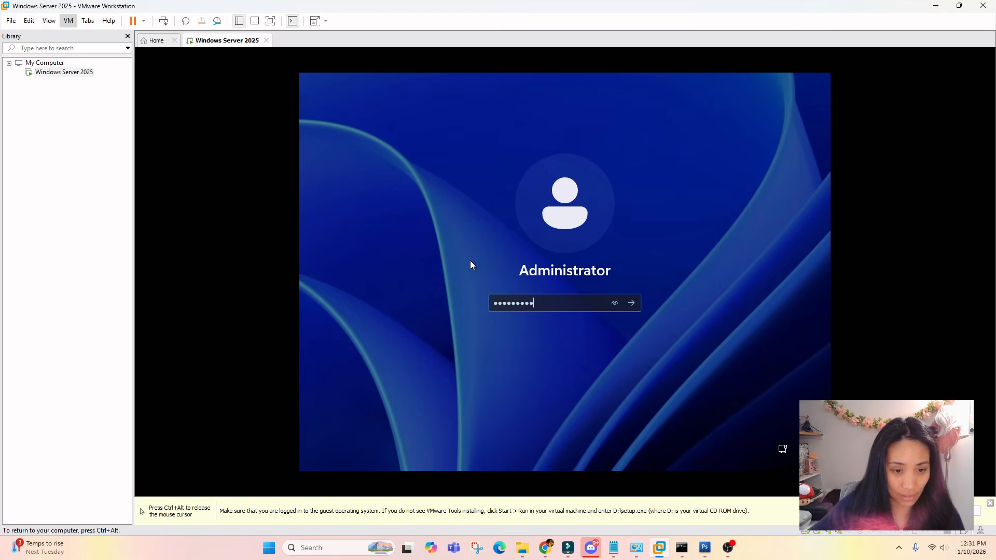
pyautogui.press('Return')
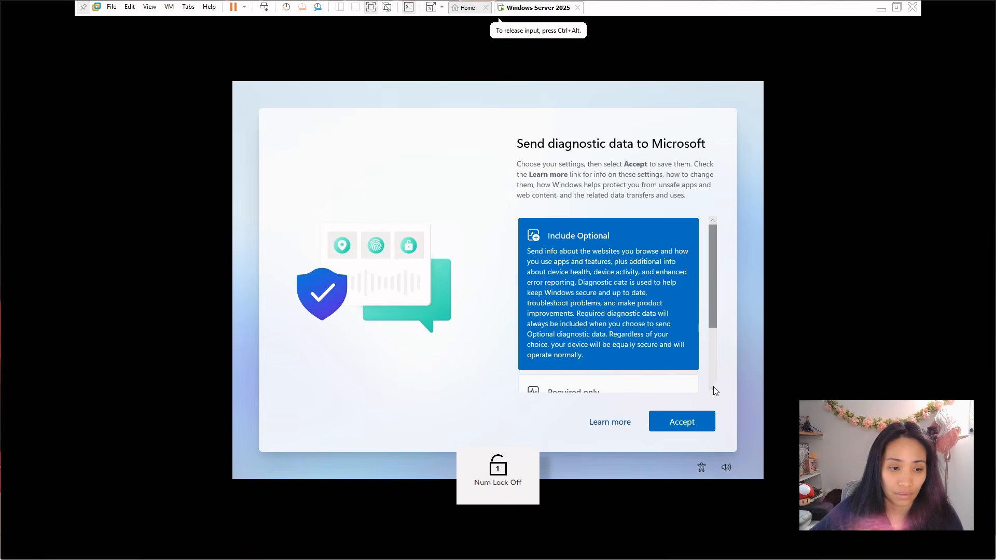
pyautogui.click(683, 422)
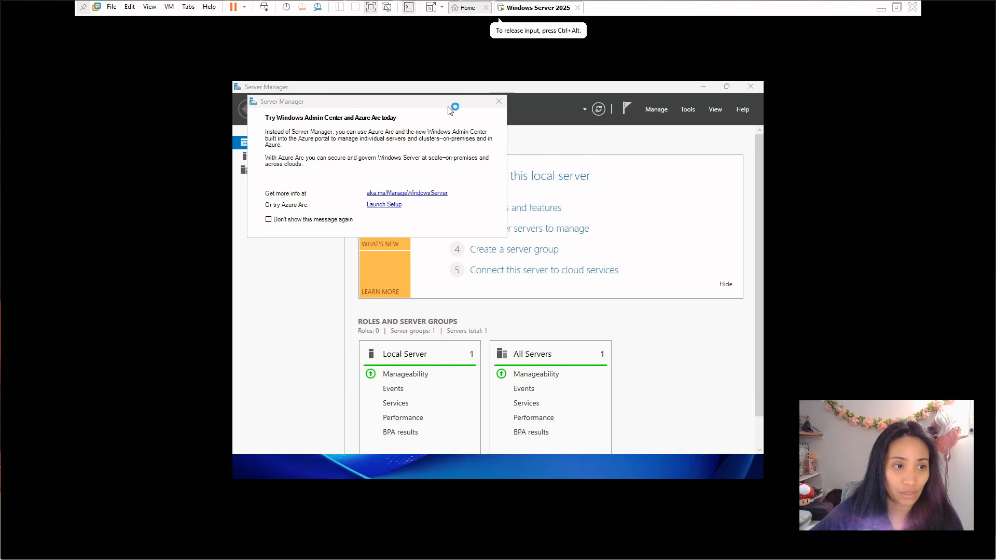
# Dismiss the Server Manager message, minimize Server Manager, and launch the VMware Tools setup from DVD Drive (D:)
pyautogui.click(498, 103)
pyautogui.click(704, 87)
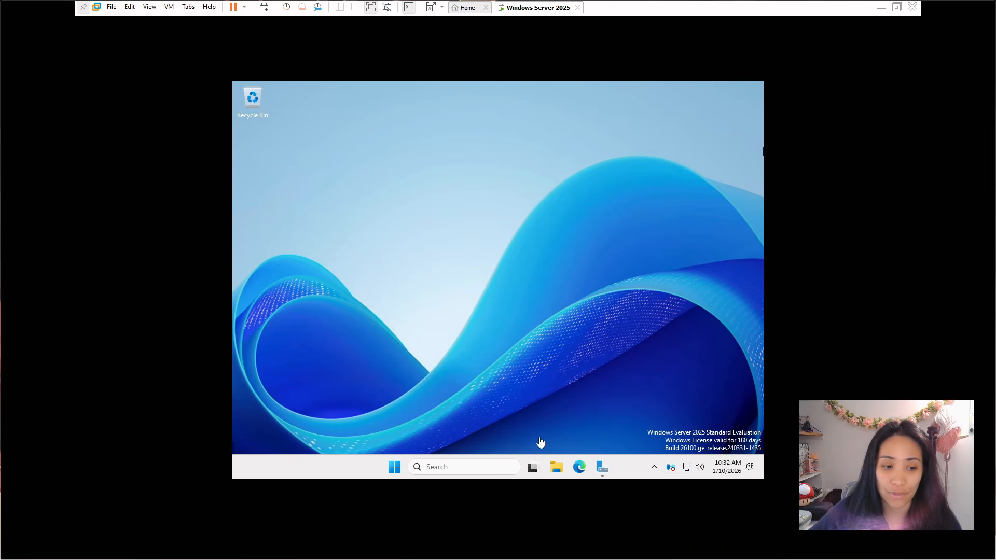
pyautogui.click(557, 469)
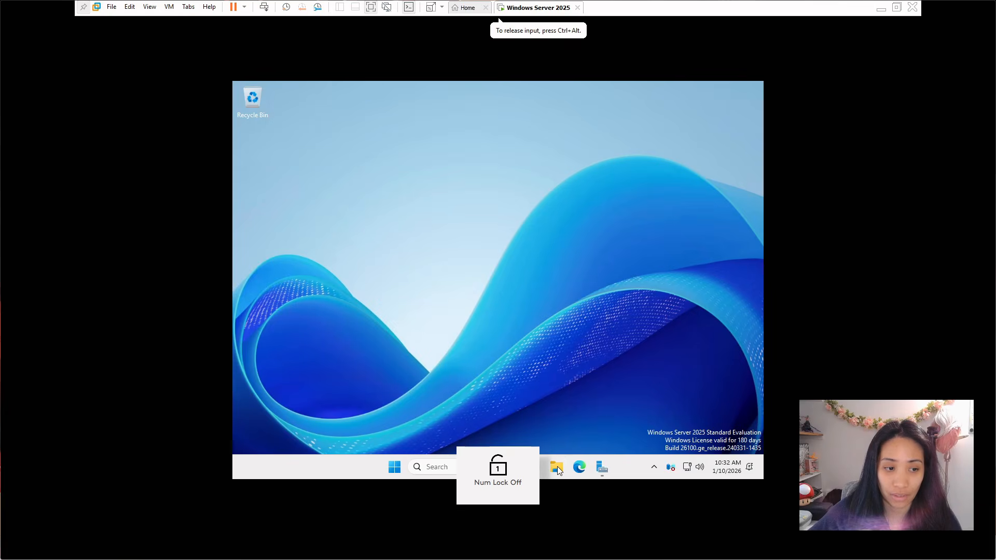
pyautogui.click(336, 407)
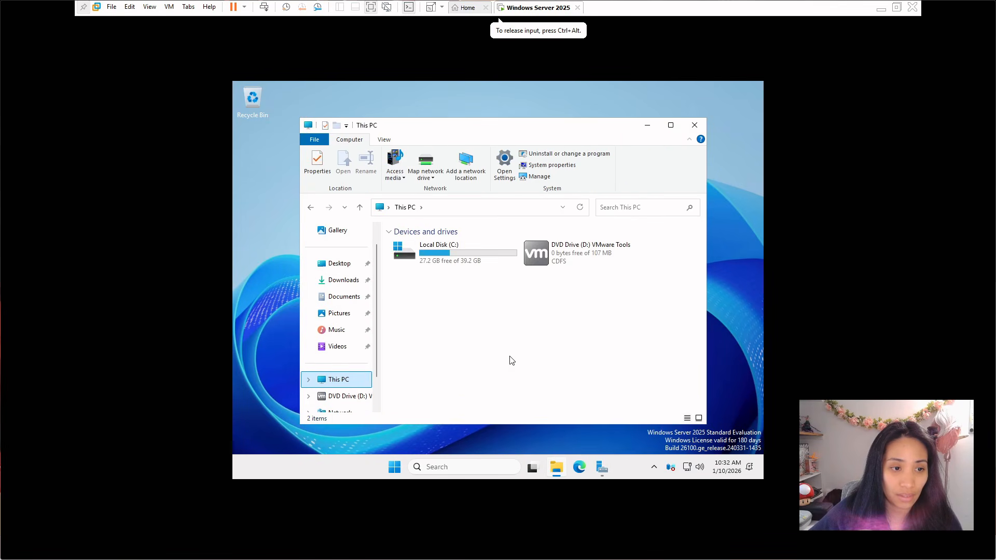
pyautogui.doubleClick(579, 262)
pyautogui.doubleClick(410, 332)
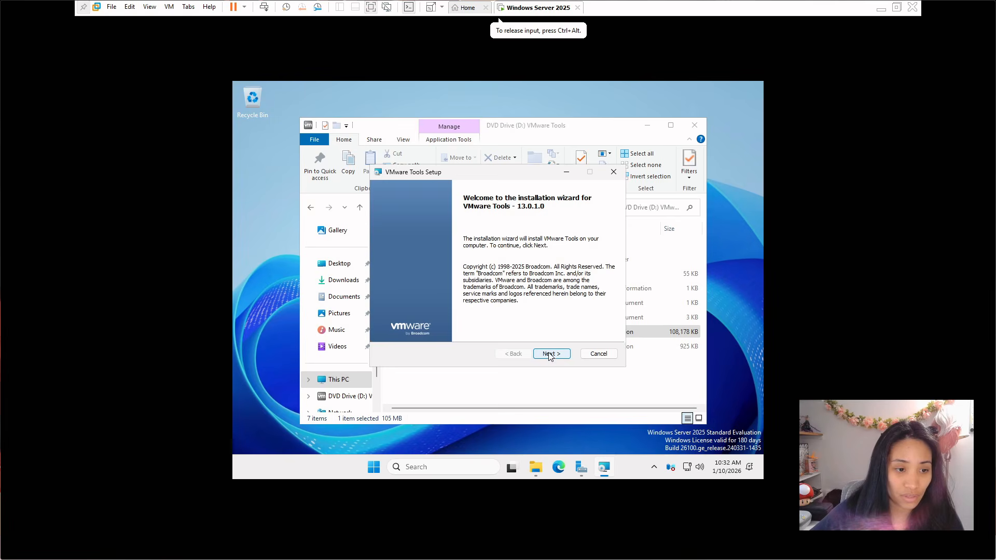
# Install VMware Tools with the preset wizard options, finish the setup and restart the virtual machine
pyautogui.click(550, 353)
pyautogui.click(550, 354)
pyautogui.click(550, 354)
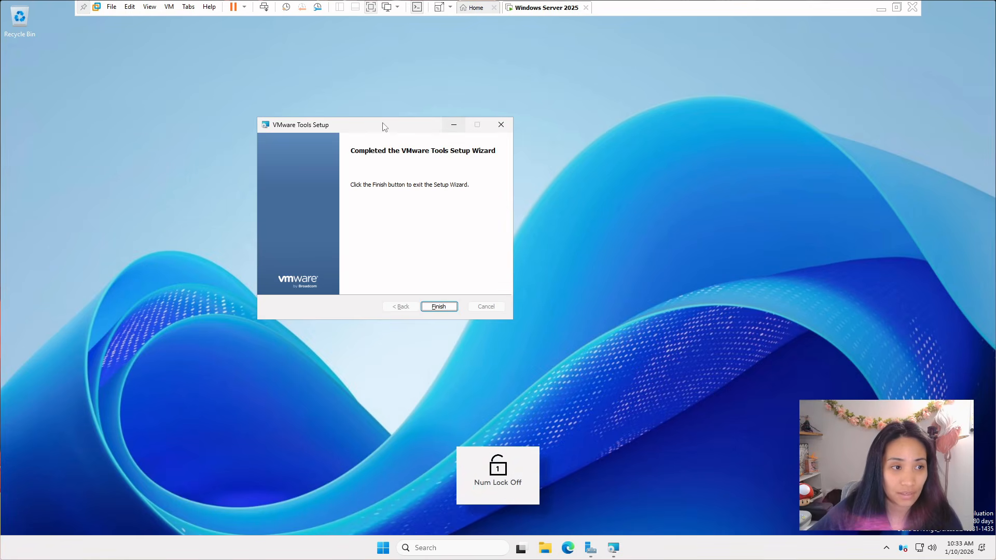
pyautogui.moveTo(384, 127); pyautogui.dragTo(519, 111)
pyautogui.click(571, 288)
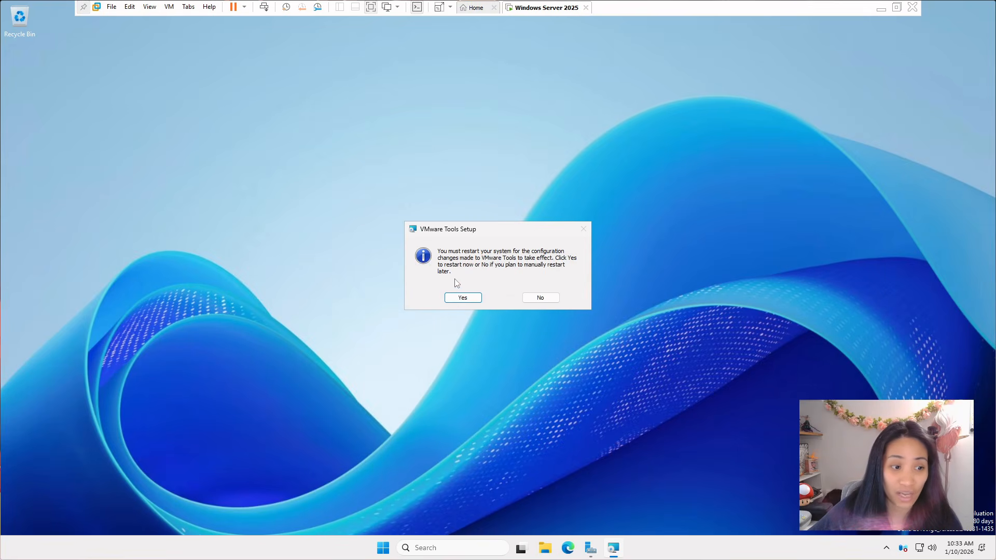
pyautogui.click(453, 299)
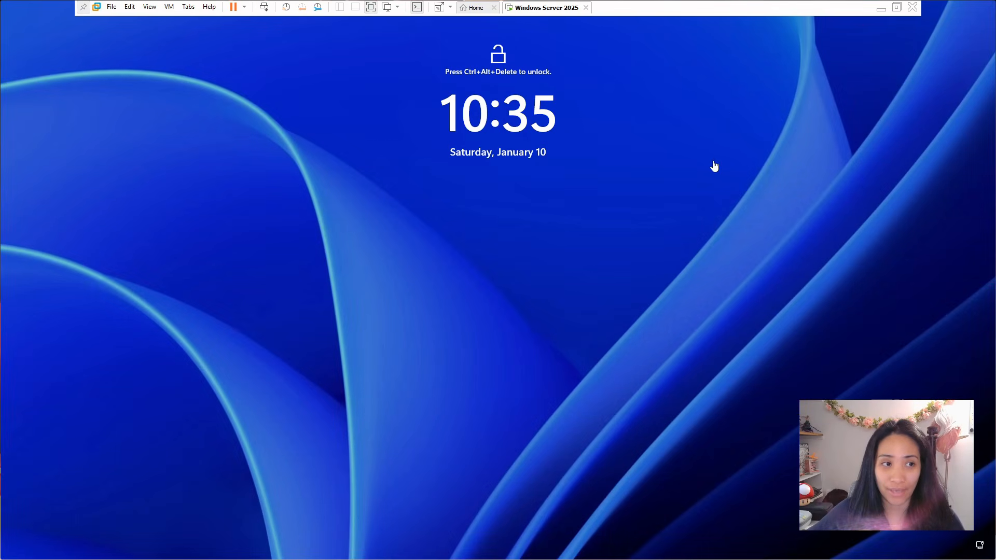
# Unlock the restarted virtual machine and sign in by entering the administrator account password
pyautogui.click(644, 231)
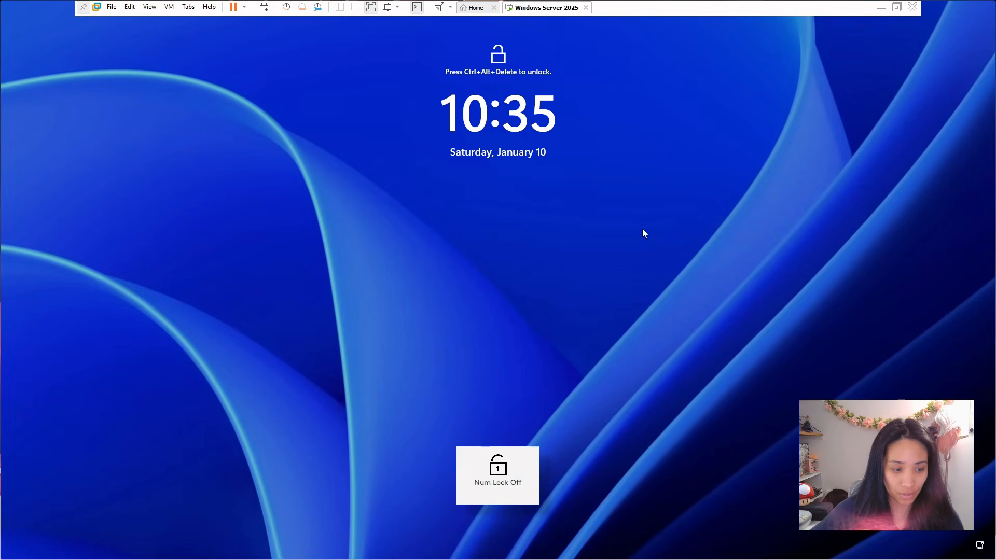
pyautogui.press('ctrl+alt+Insert')
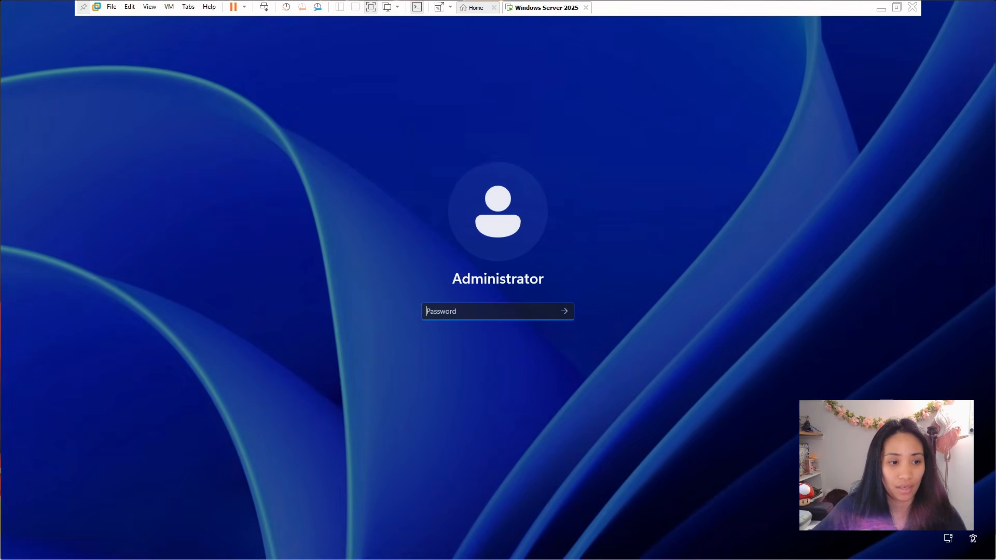
pyautogui.write('•••••••••')
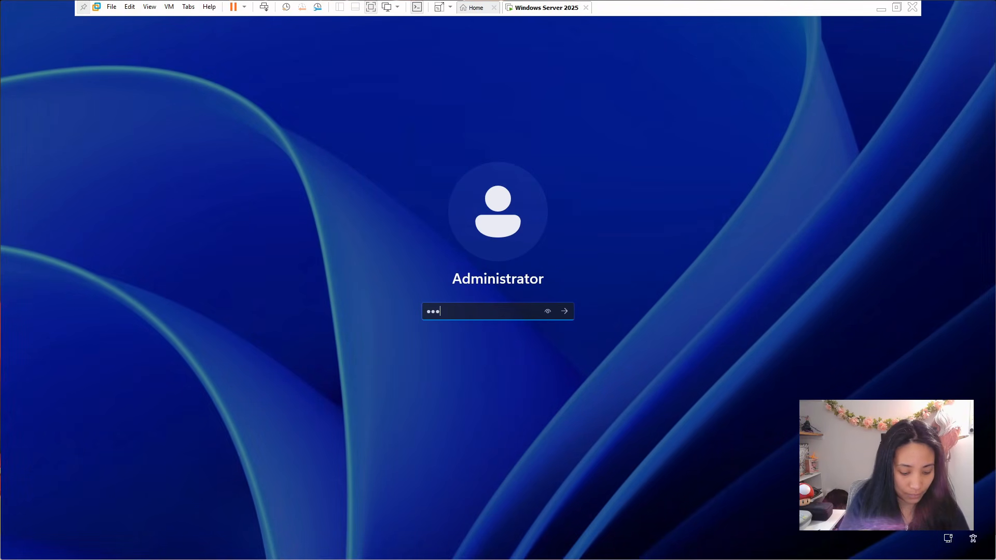
pyautogui.press('Return')
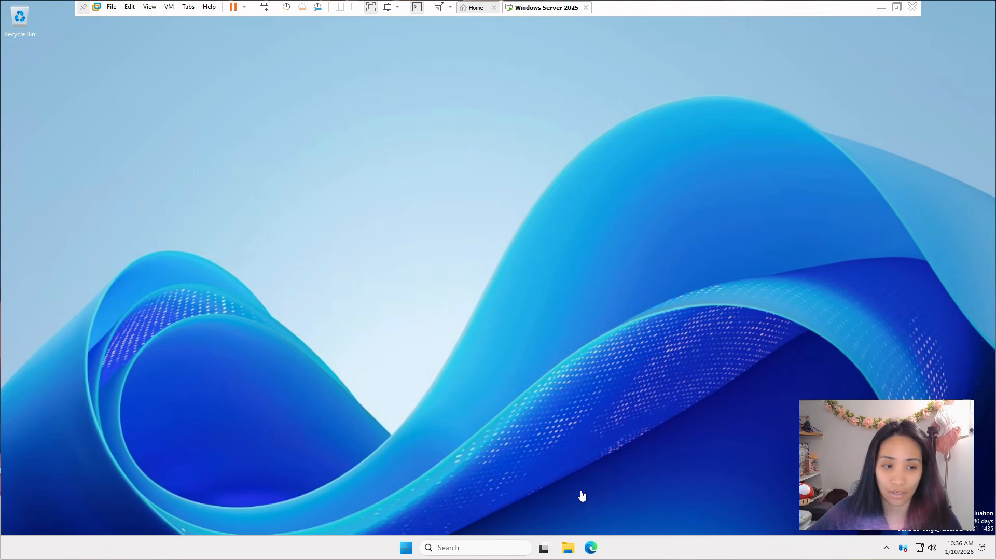
# Open the properties of This PC, go to the advanced system settings, and open the Computer Name/Domain Changes dialog
pyautogui.press('Num_Lock')
pyautogui.click(569, 548)
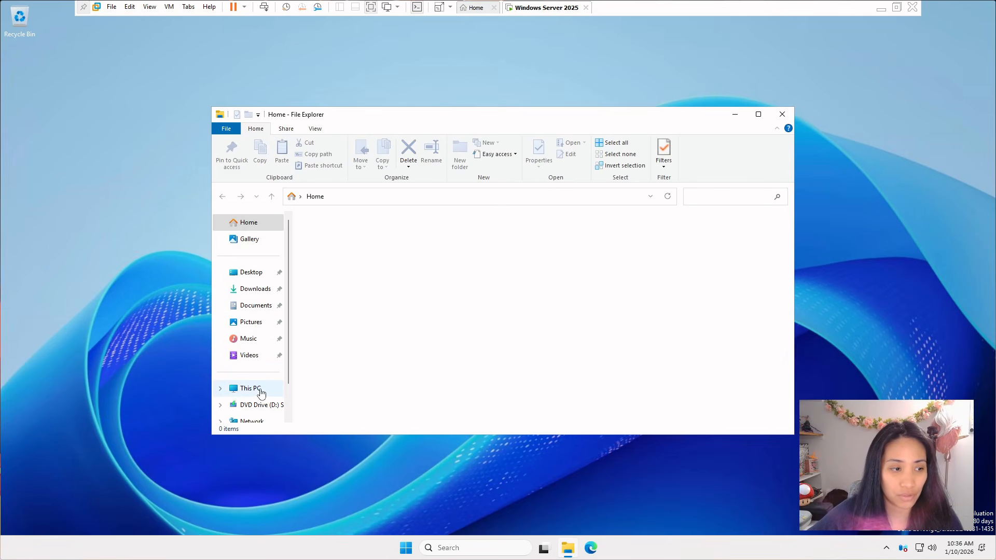
pyautogui.rightClick(260, 392)
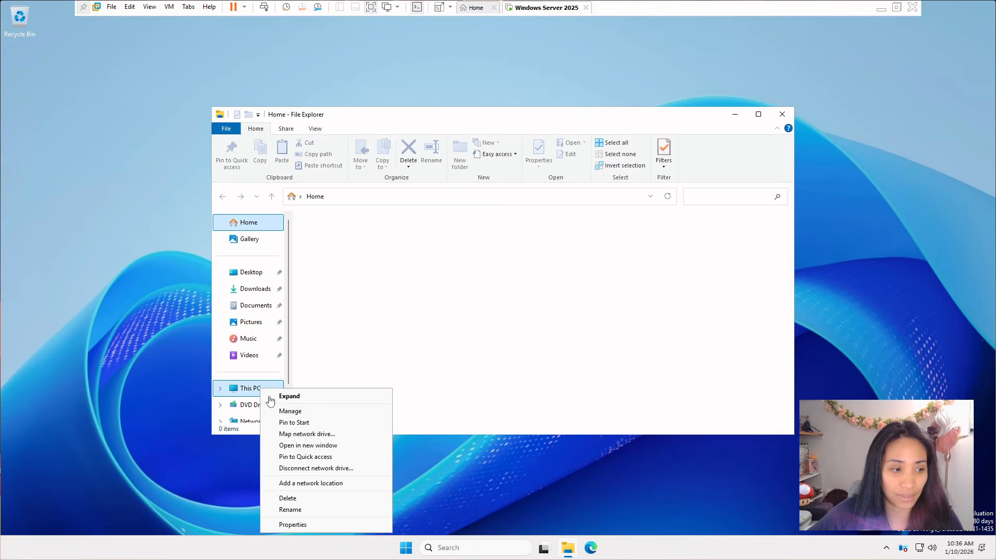
pyautogui.click(305, 527)
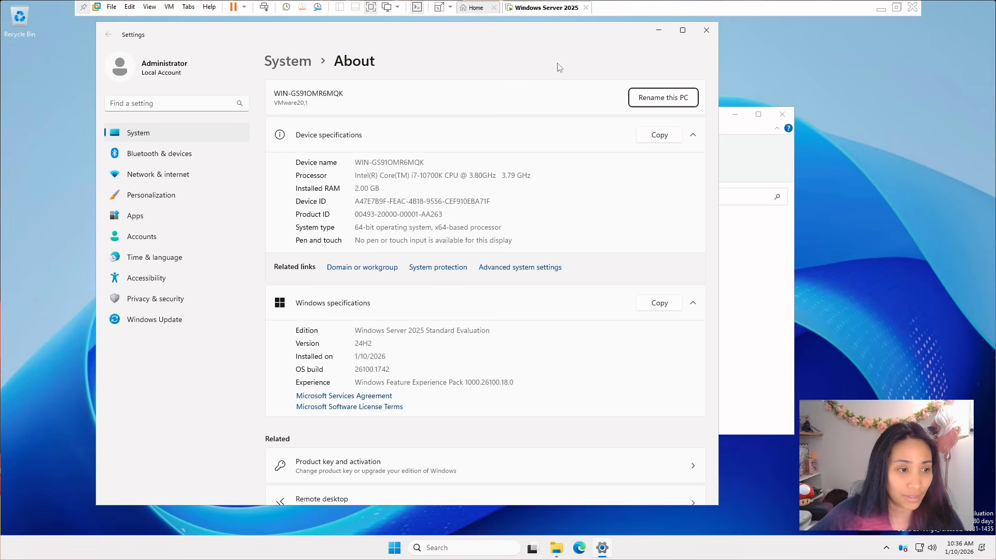
pyautogui.scroll(-2, 602, 266)
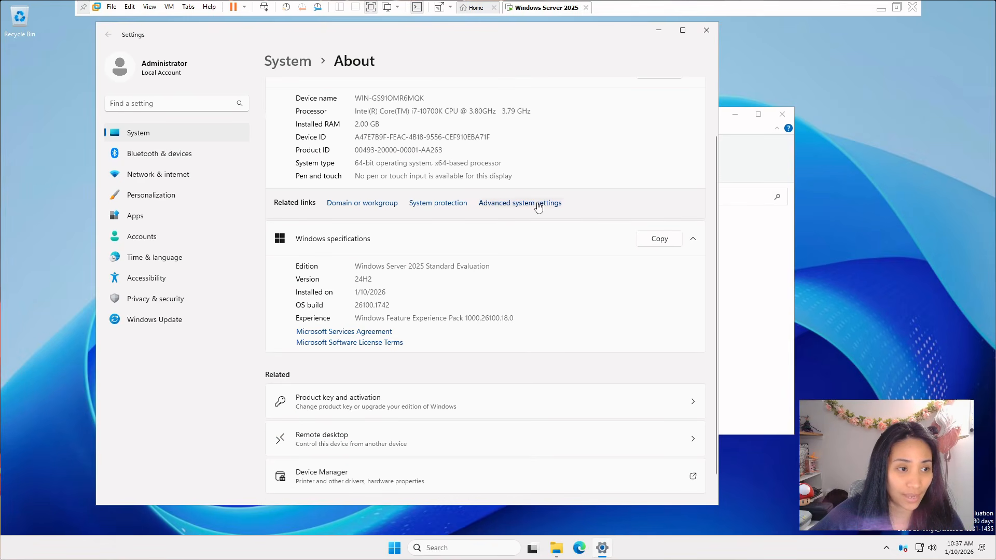
pyautogui.click(542, 203)
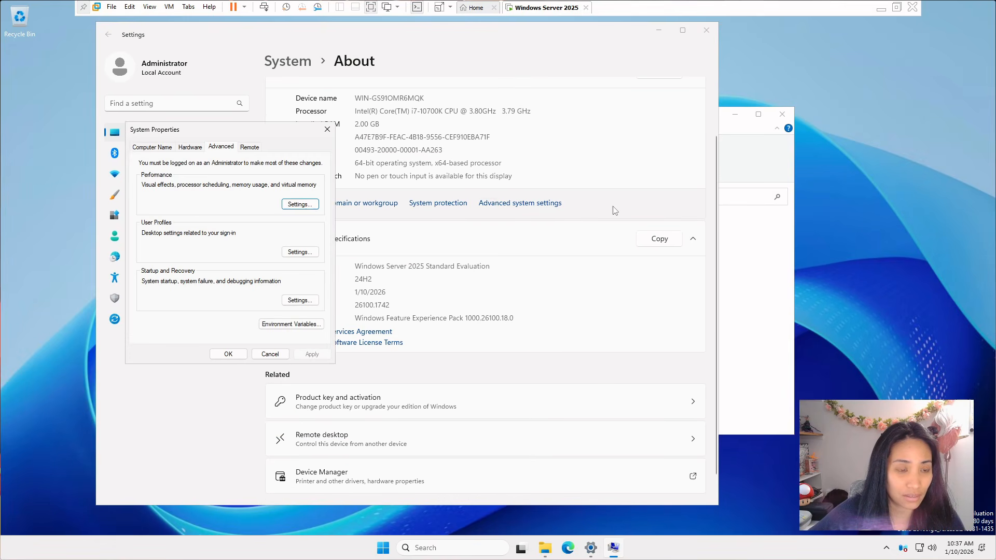
pyautogui.click(149, 148)
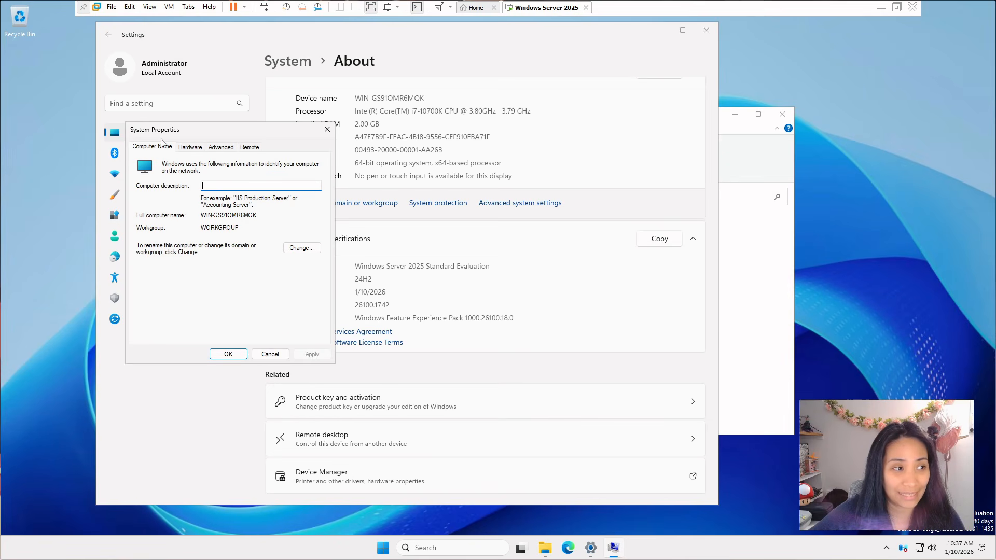
pyautogui.click(301, 250)
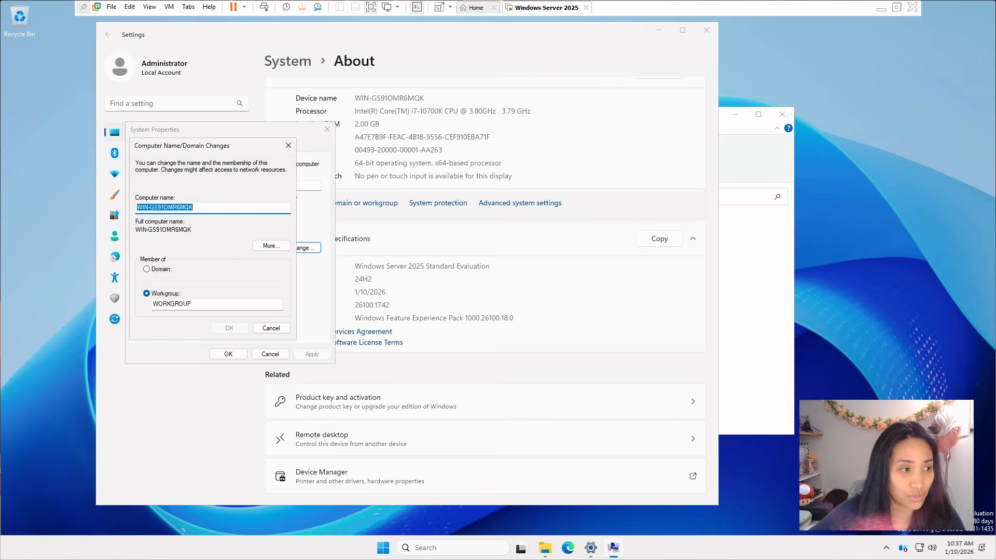
# Set the computer name to FileServer01, keep it in its workgroup, and restart the server to apply the change
pyautogui.click(200, 208)
pyautogui.doubleClick(199, 208)
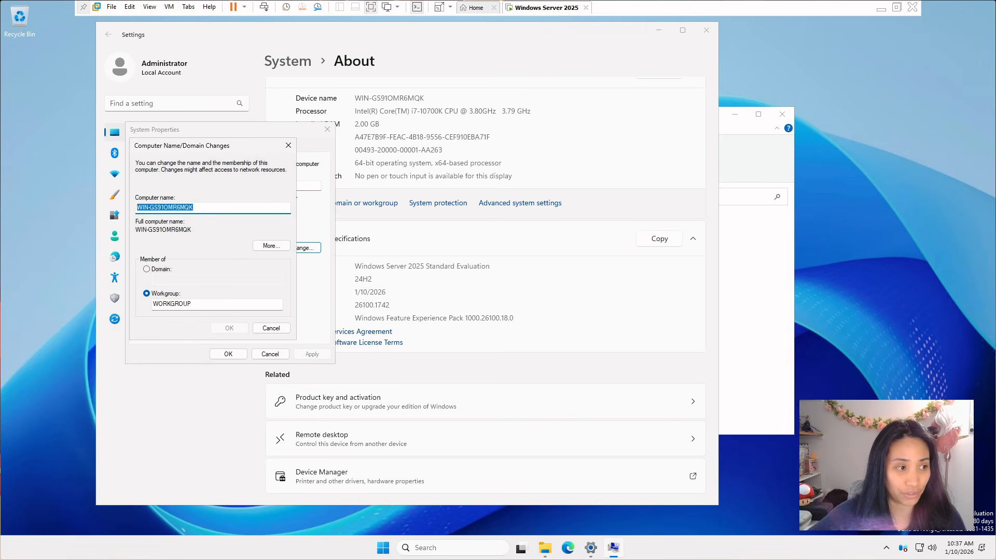
pyautogui.moveTo(214, 148); pyautogui.dragTo(459, 152)
pyautogui.click(447, 212)
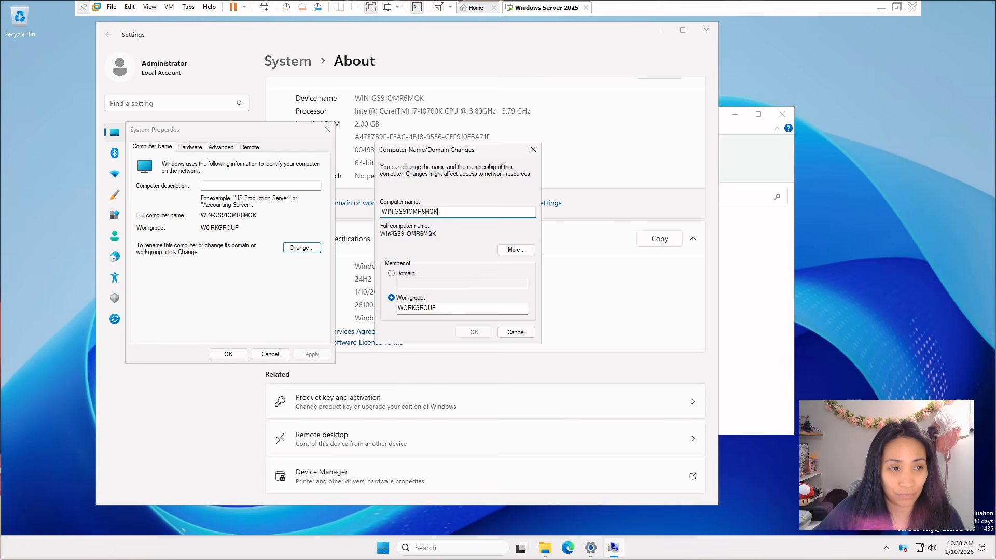
pyautogui.moveTo(438, 211); pyautogui.dragTo(334, 212)
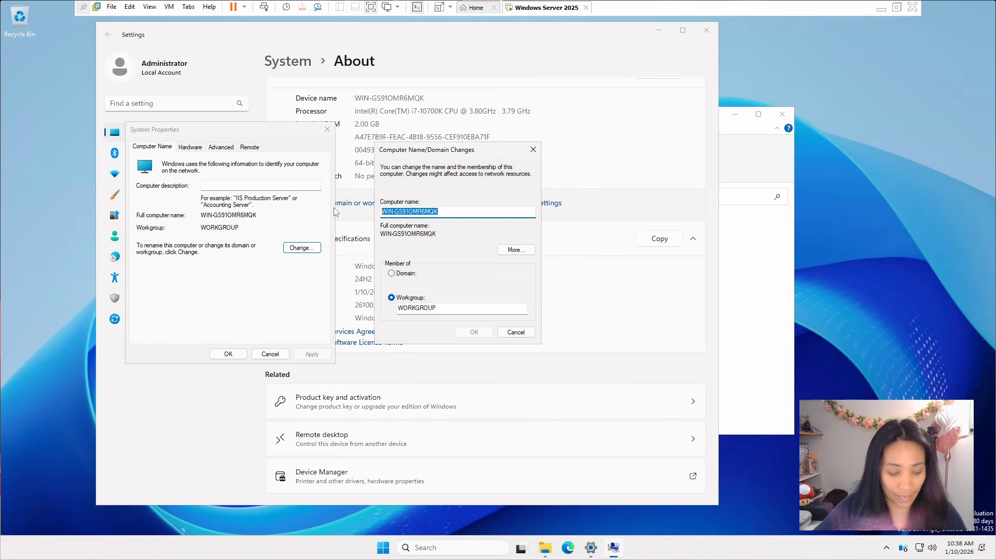
pyautogui.write('ZF')
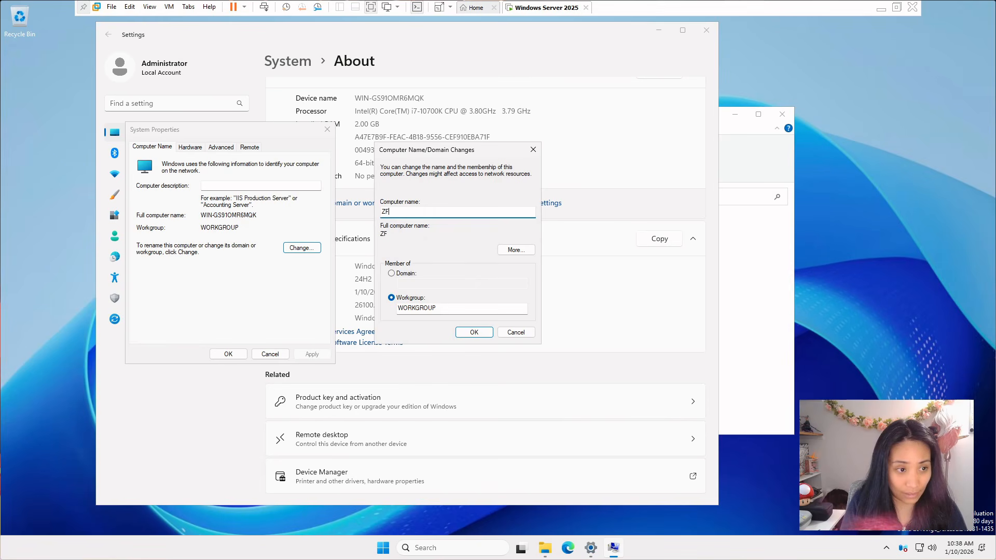
pyautogui.press('BackSpace')
pyautogui.write('File')
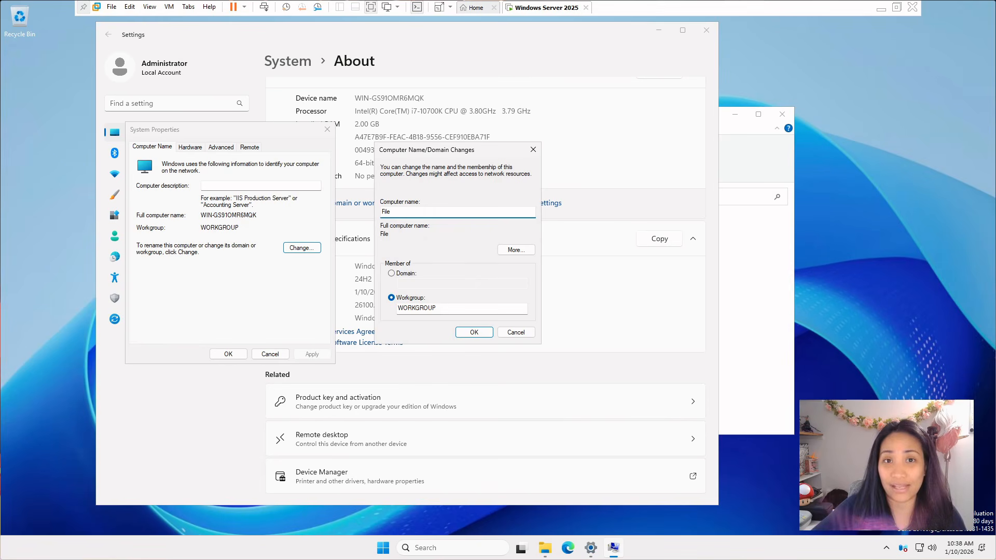
pyautogui.write('Server01')
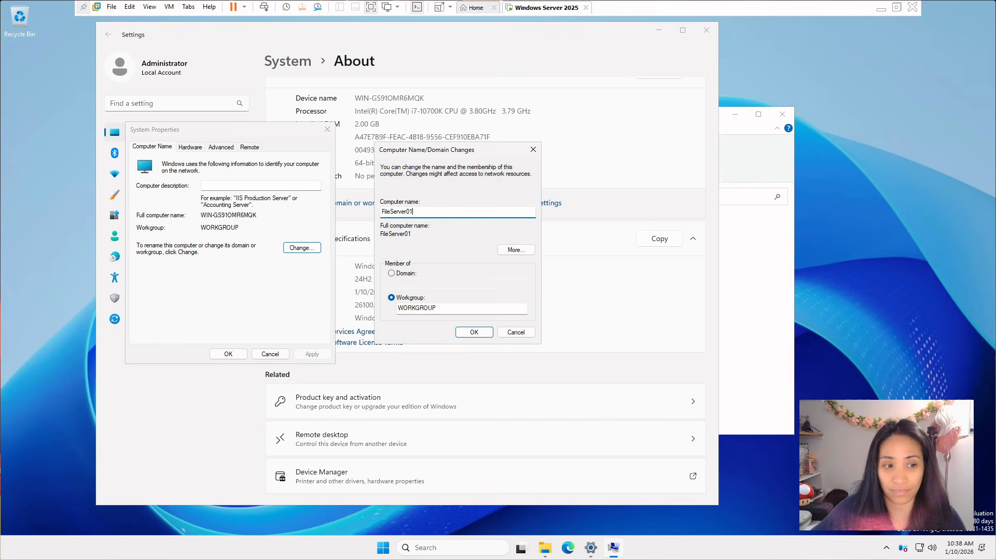
pyautogui.click(473, 332)
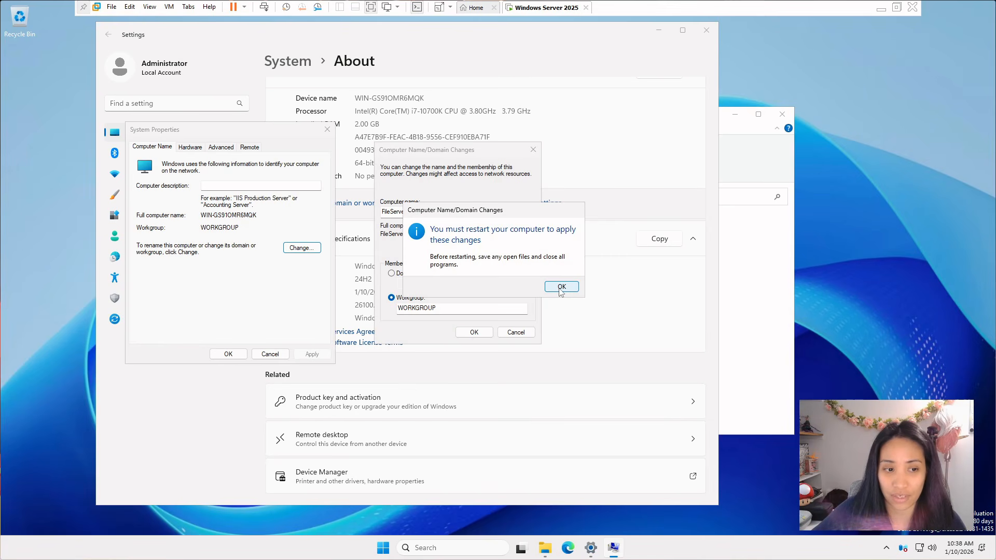
pyautogui.click(561, 287)
pyautogui.click(514, 285)
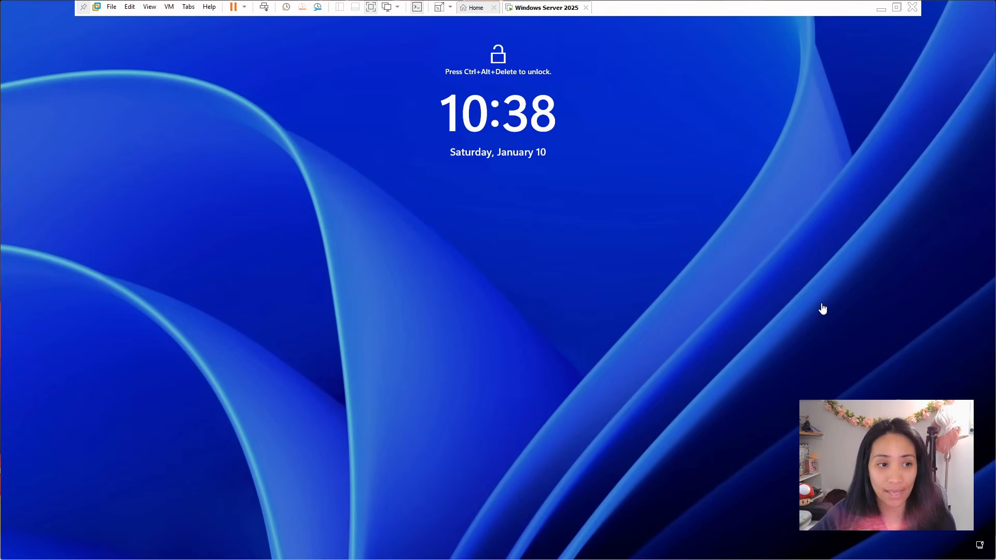
# Unlock the server after the rename restart and sign in with the administrator password
pyautogui.press('ctrl+alt+Insert')
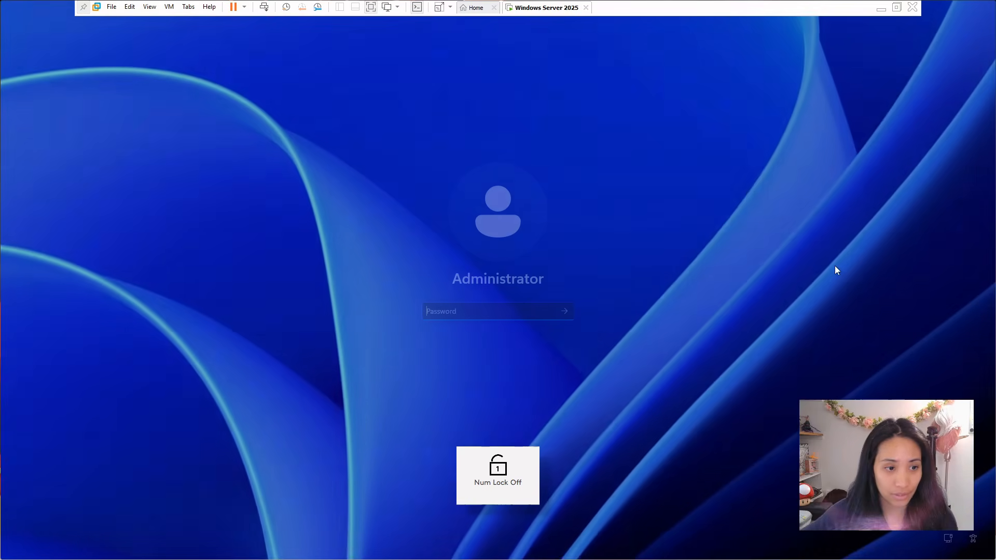
pyautogui.write('•••••••')
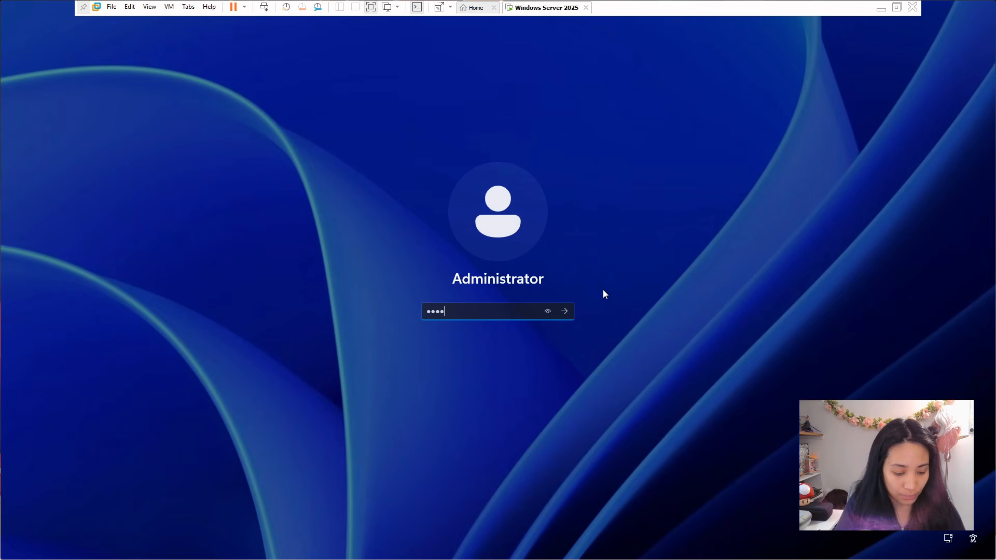
pyautogui.write('••')
pyautogui.press('Return')
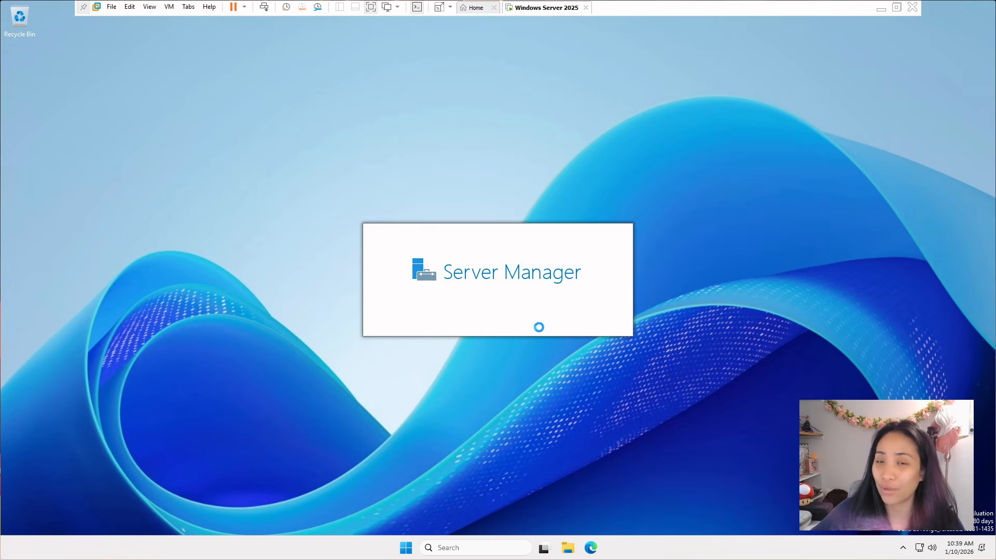
# Open Command Prompt and run hostname to check the server's computer name
pyautogui.click(480, 548)
pyautogui.write('cmd')
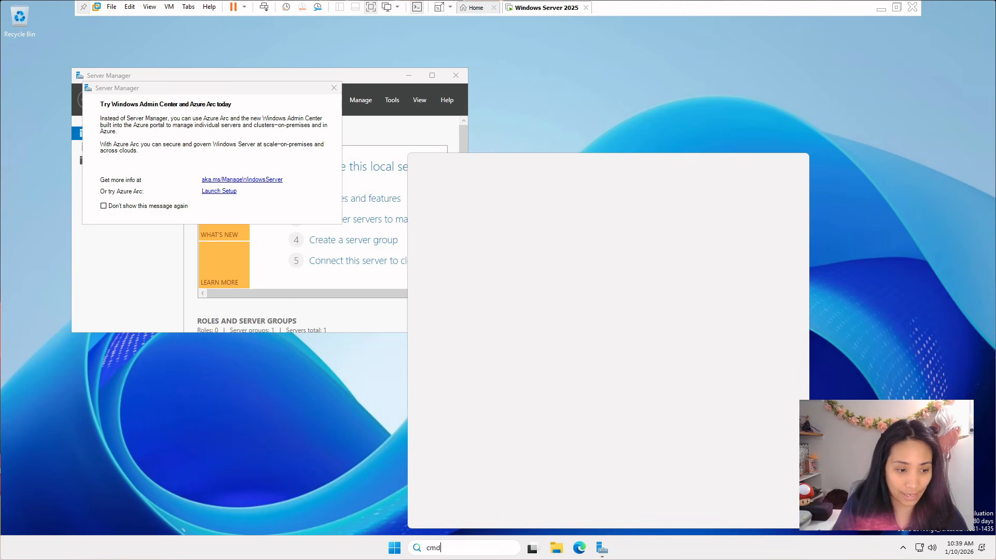
pyautogui.press('Return')
pyautogui.write('hostname')
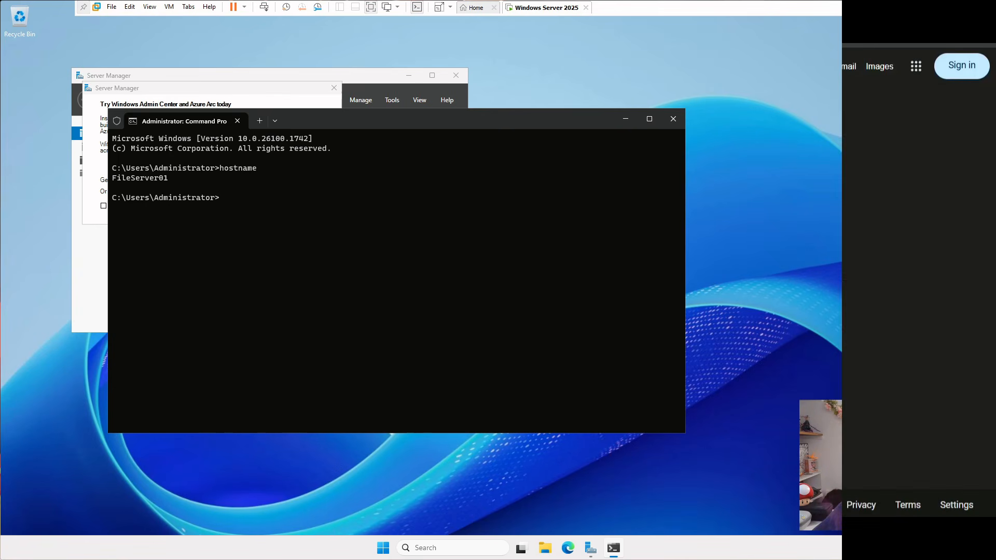
# Switch to the web browser, search Google for "download virtualbox", and open the Oracle VirtualBox website
pyautogui.click(389, 238)
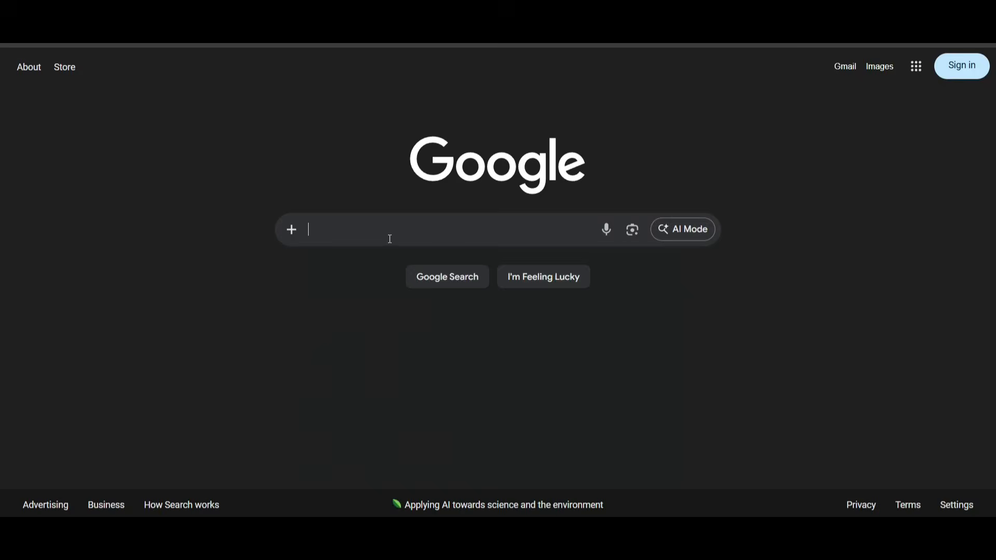
pyautogui.write('d')
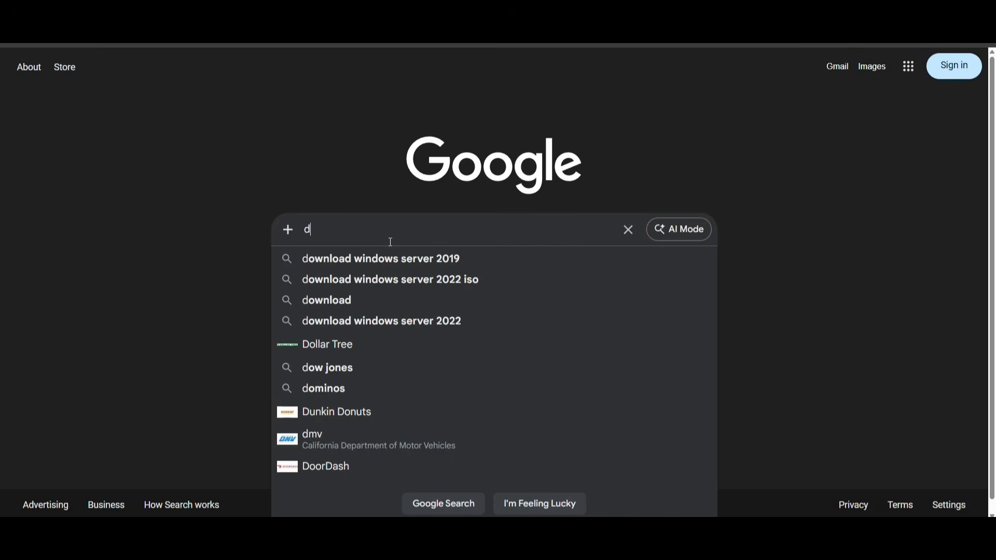
pyautogui.write('ownload vi')
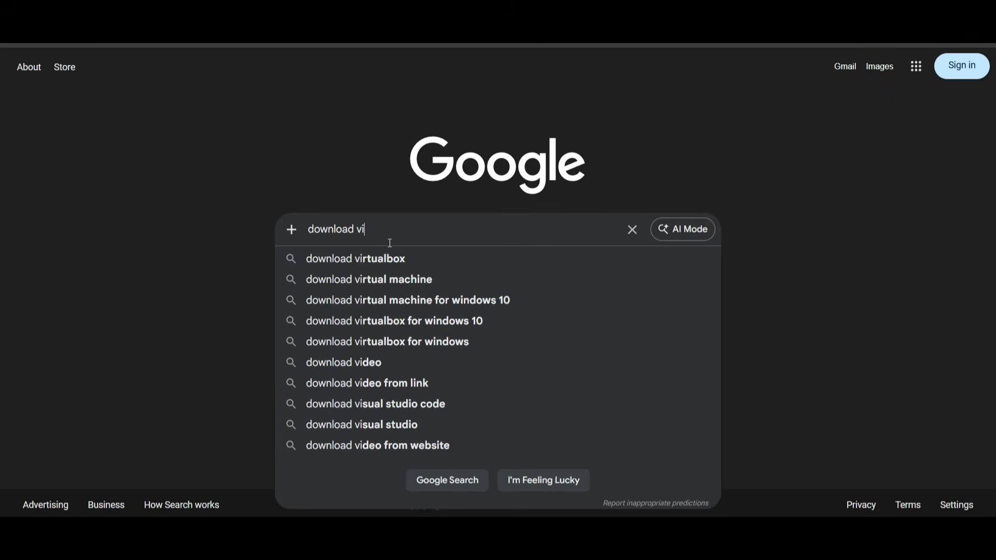
pyautogui.write('rtualbox')
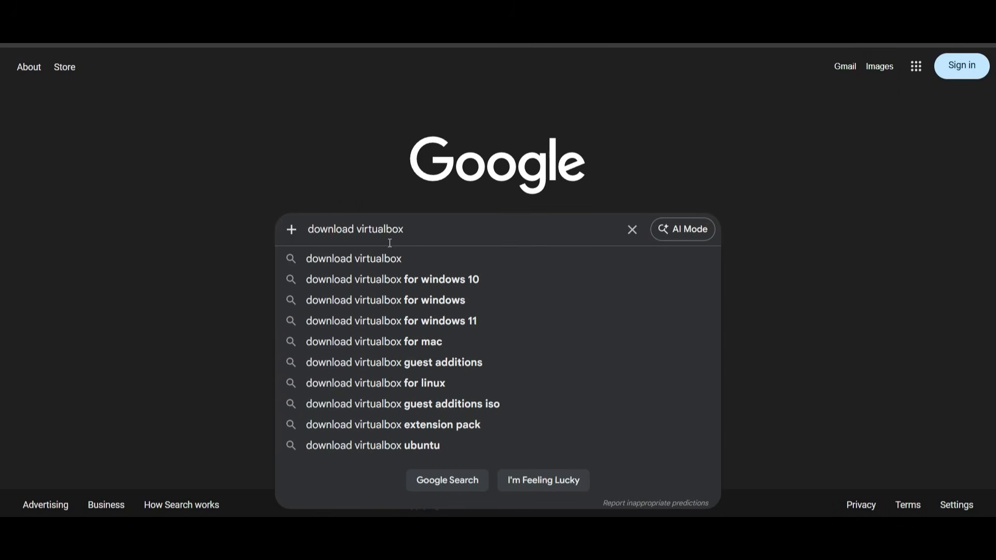
pyautogui.press('Return')
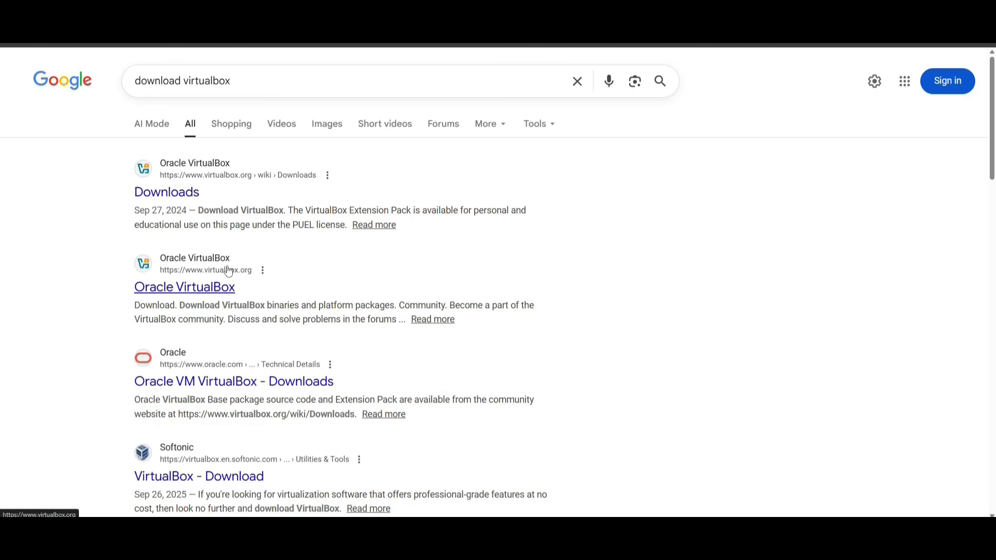
pyautogui.click(218, 293)
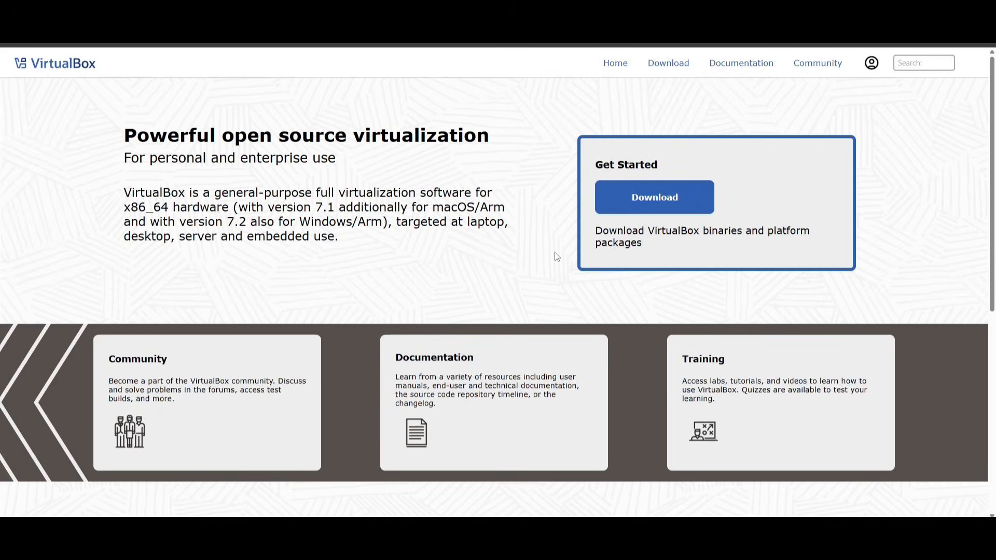
# Download the VirtualBox 7.2.4 platform package for Windows hosts and save the installer under its suggested file name
pyautogui.click(651, 199)
pyautogui.scroll(-1, 442, 229)
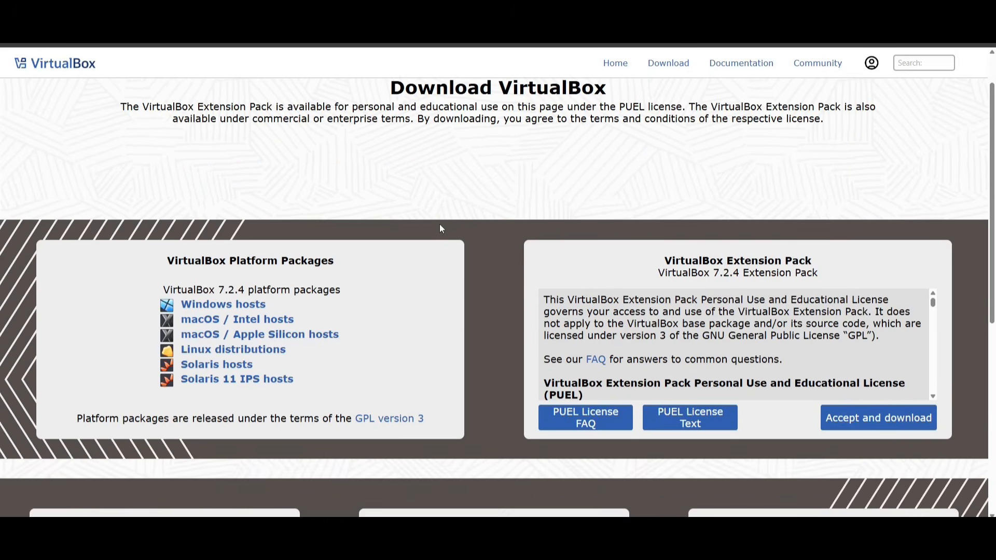
pyautogui.click(252, 307)
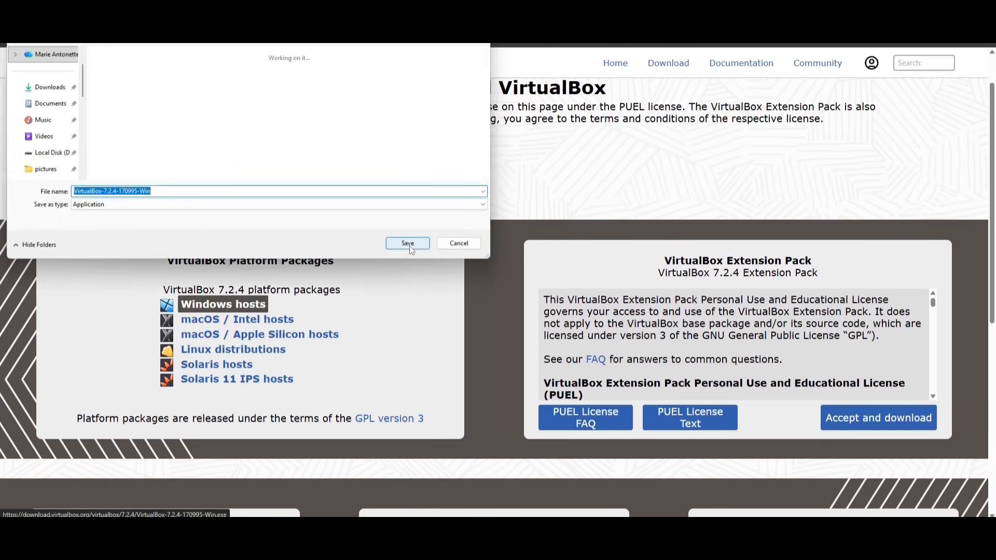
pyautogui.click(412, 246)
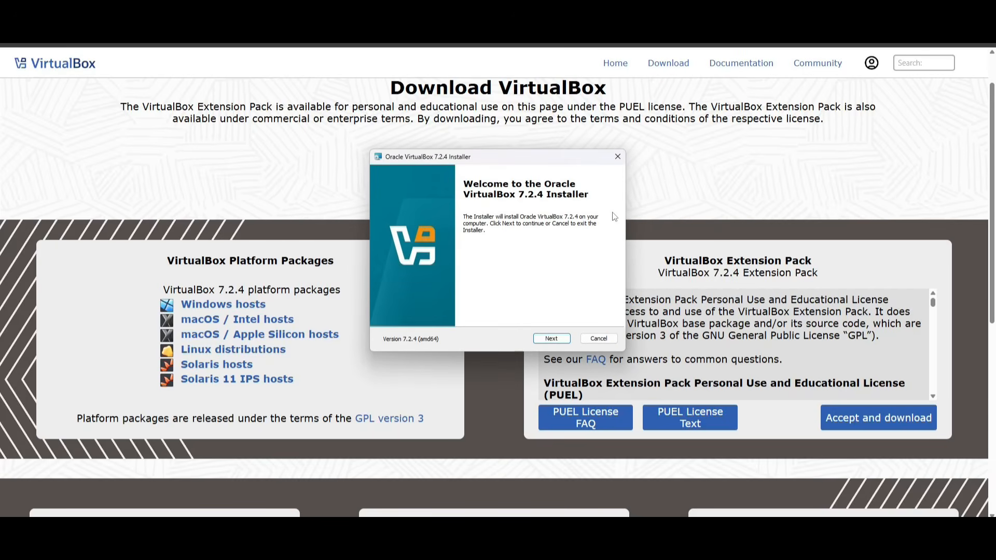
# Proceed through the Oracle VirtualBox 7.2.4 installer and accept the temporary network disconnection
pyautogui.click(552, 338)
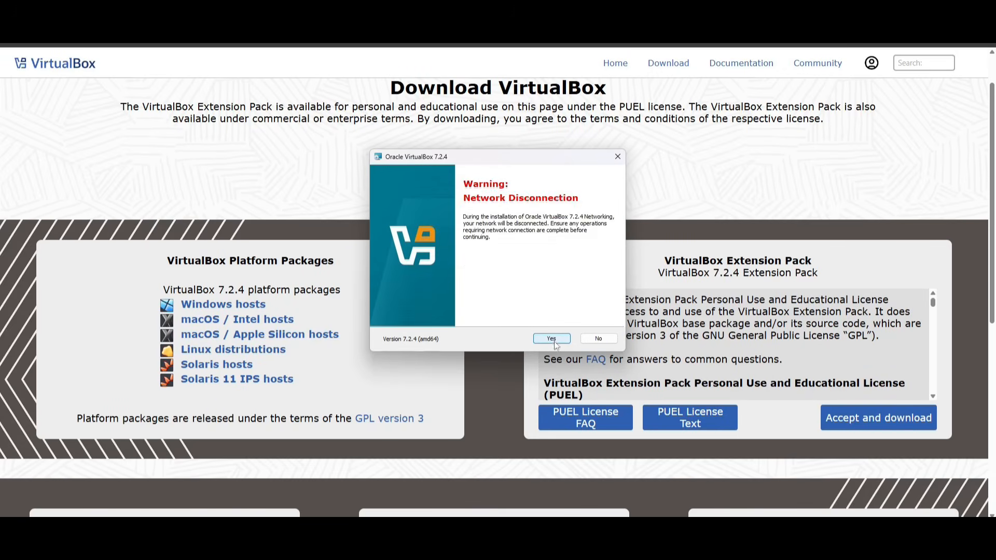
pyautogui.click(554, 342)
pyautogui.click(555, 338)
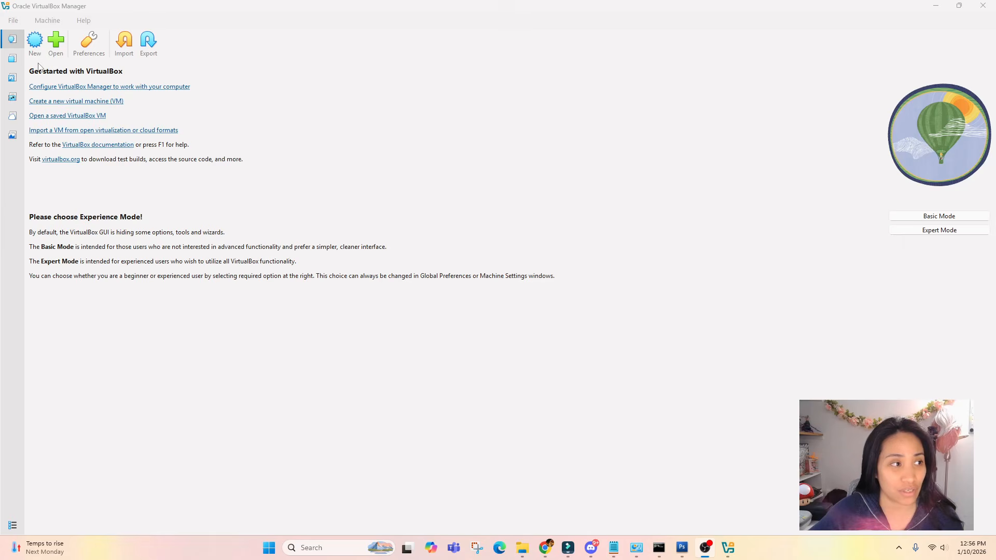
# Start a new virtual machine named Windows Server 2025 and attach the SERVER_EVAL_x64FRE_en-us ISO image from the Downloads folder
pyautogui.click(35, 42)
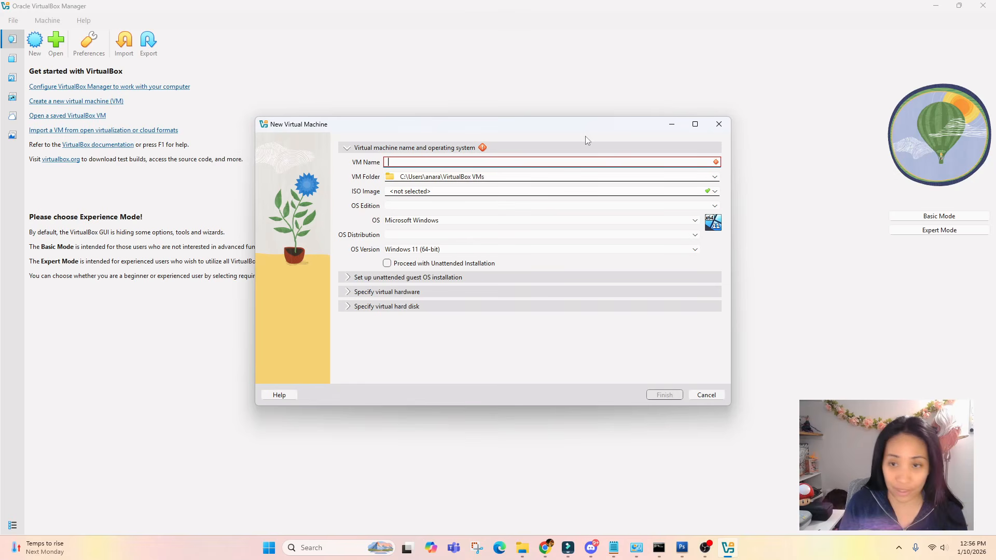
pyautogui.write('Windows Server 2025')
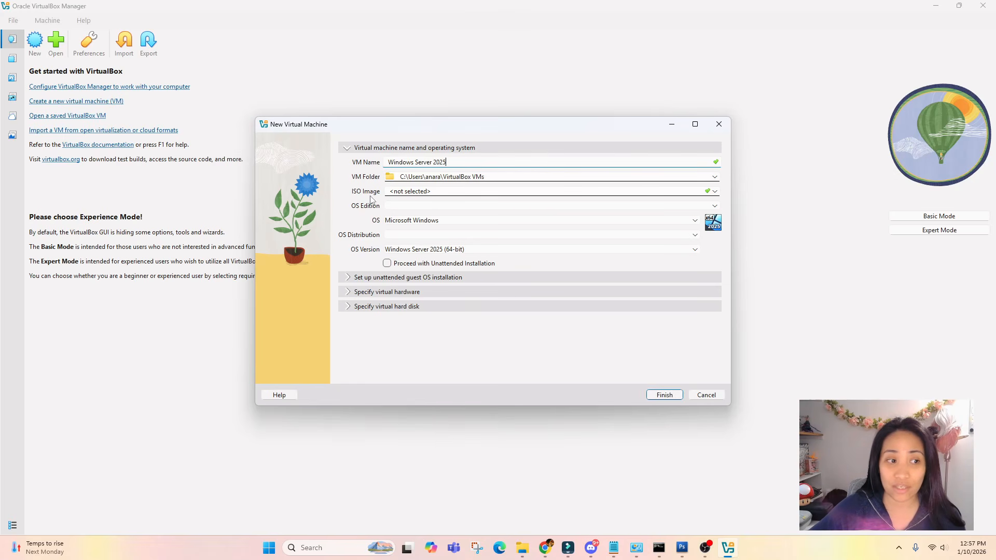
pyautogui.click(715, 191)
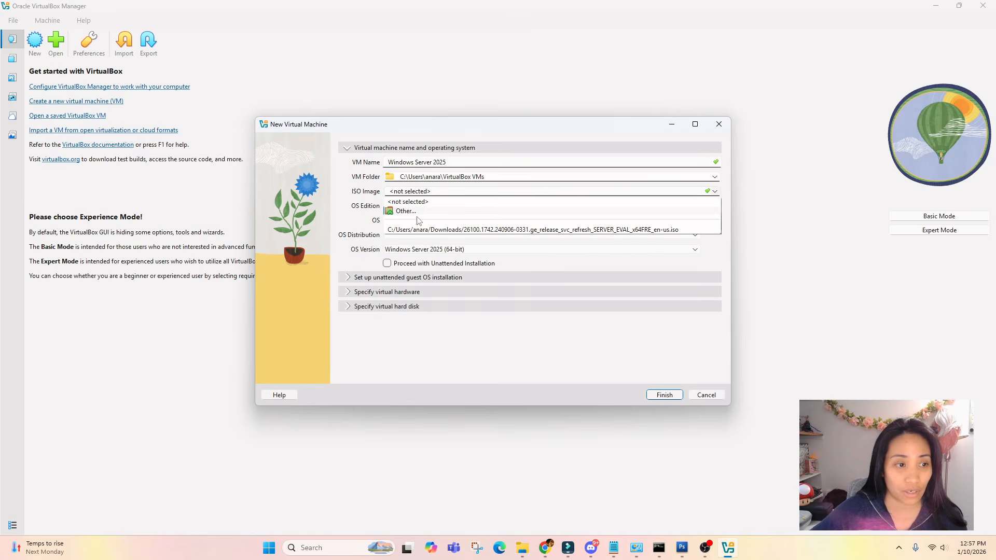
pyautogui.click(413, 212)
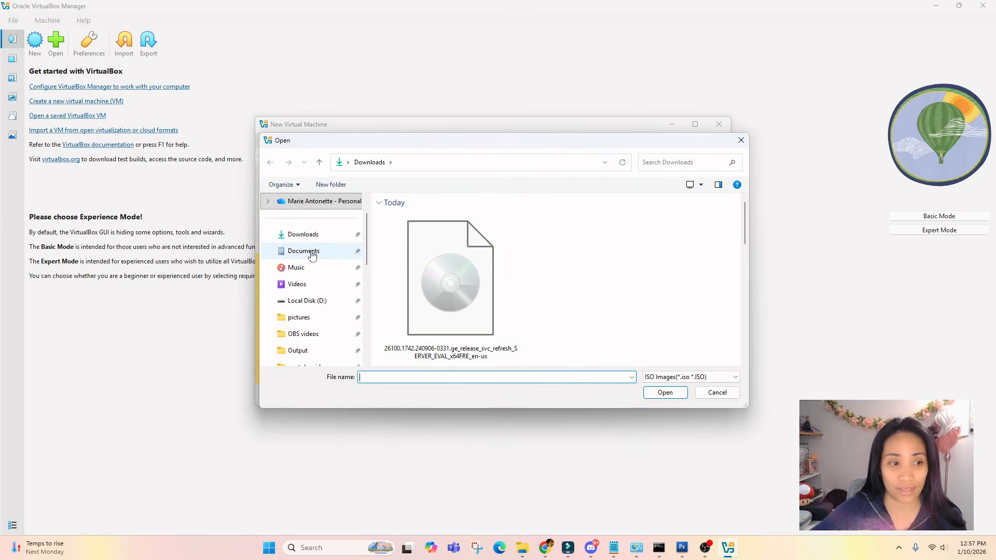
pyautogui.click(450, 280)
pyautogui.click(667, 393)
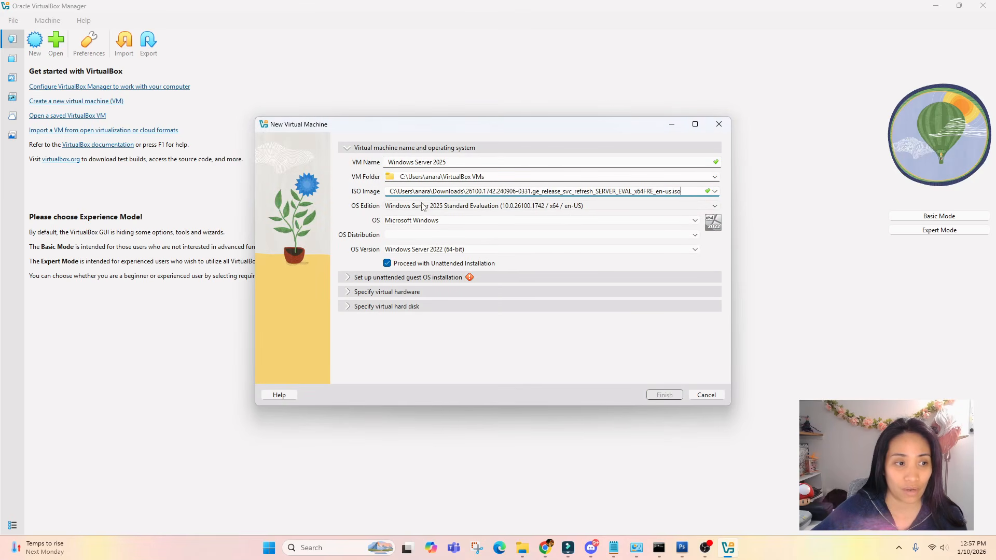
# Select the Windows Server 2025 Standard Evaluation (Desktop Experience) edition, disable unattended installation, and set the OS version to Windows Server 2025 (64-bit)
pyautogui.click(475, 207)
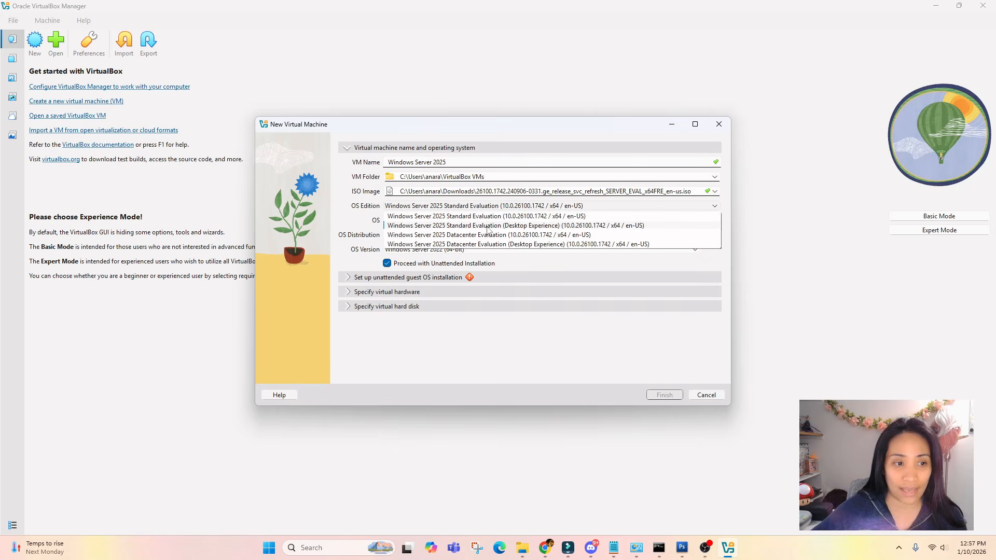
pyautogui.click(521, 226)
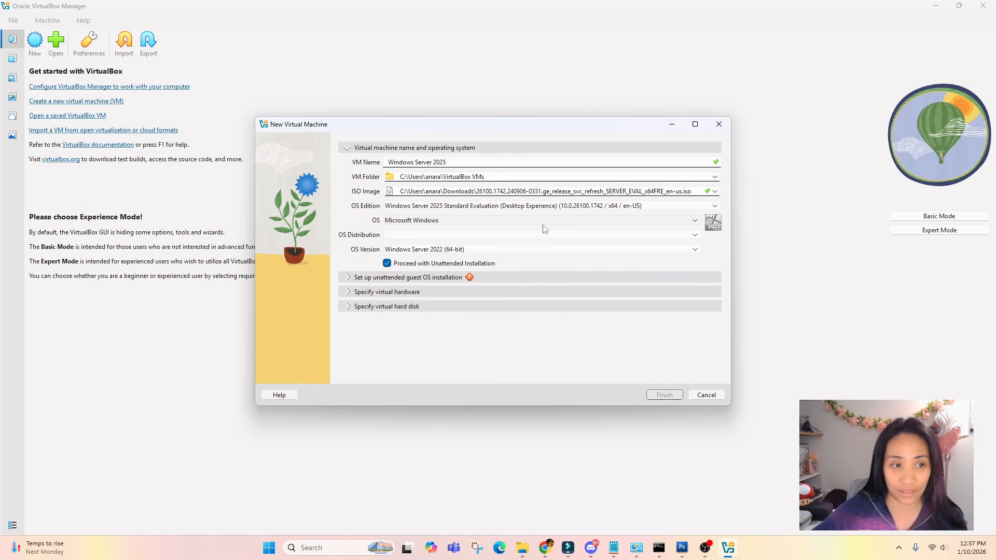
pyautogui.click(387, 264)
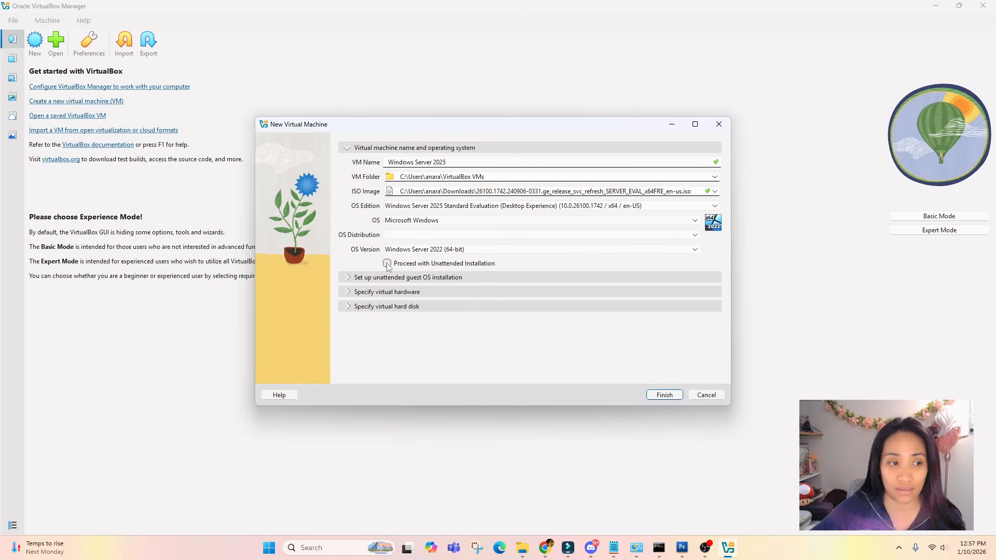
pyautogui.click(487, 251)
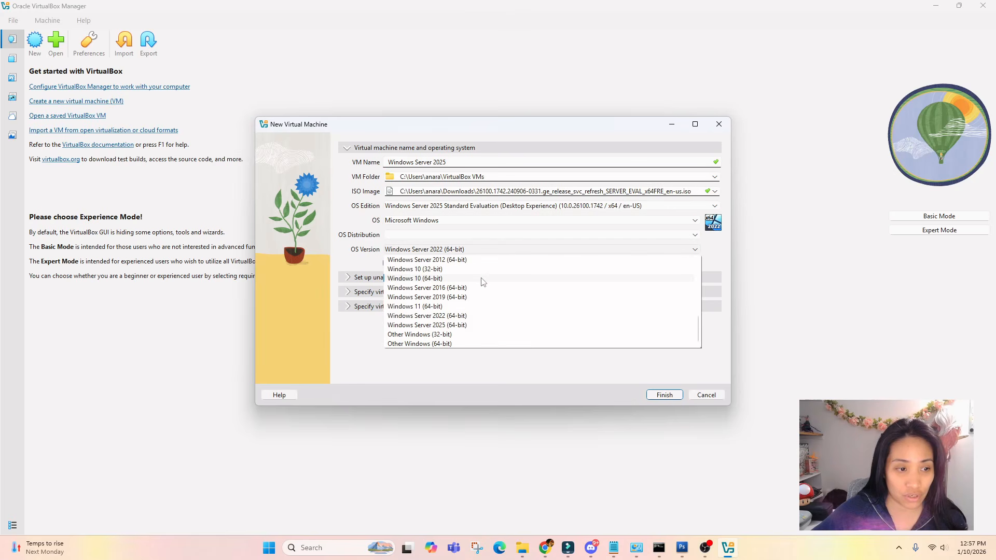
pyautogui.click(466, 325)
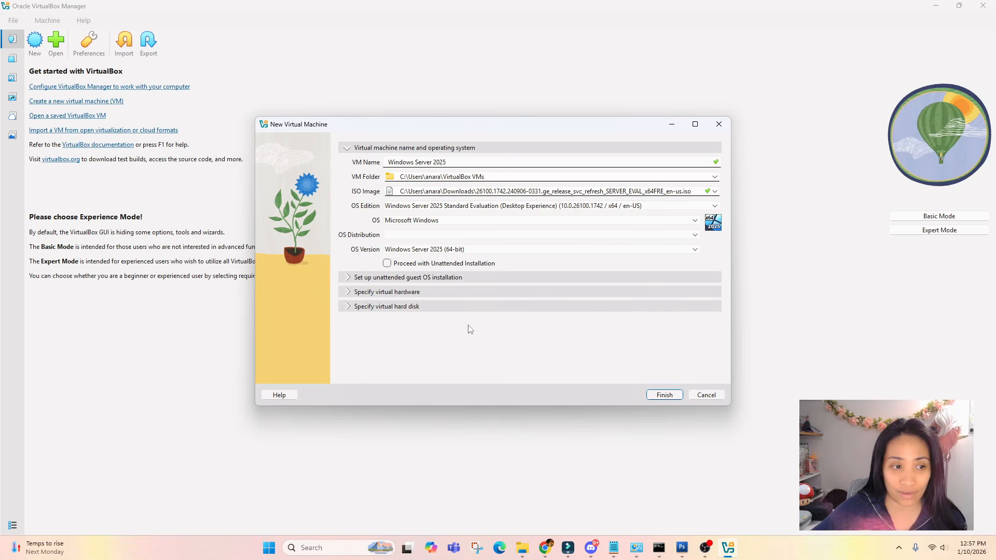
# Keep the default virtual hardware, set the new virtual hard disk's size to 40 GB, and finish creating the virtual machine
pyautogui.click(351, 292)
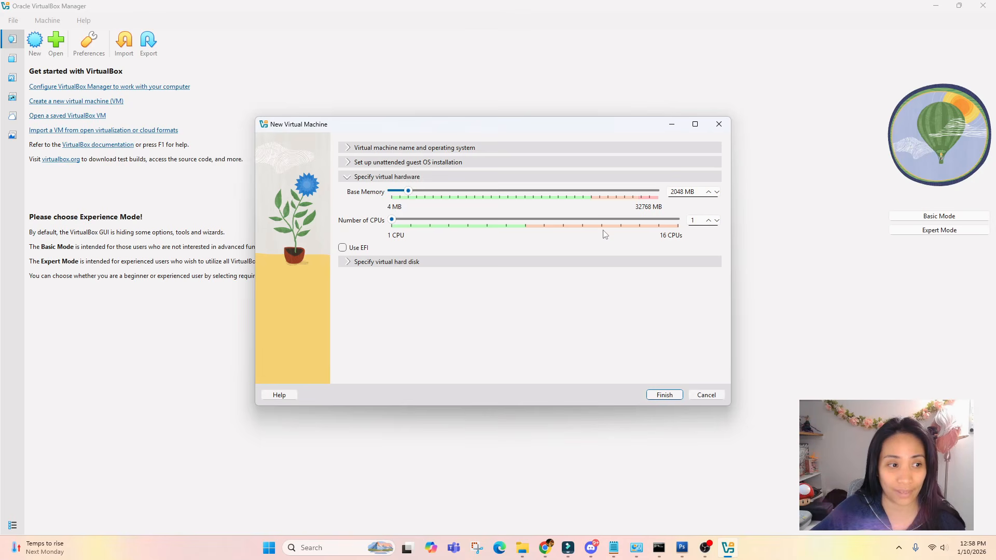
pyautogui.click(350, 263)
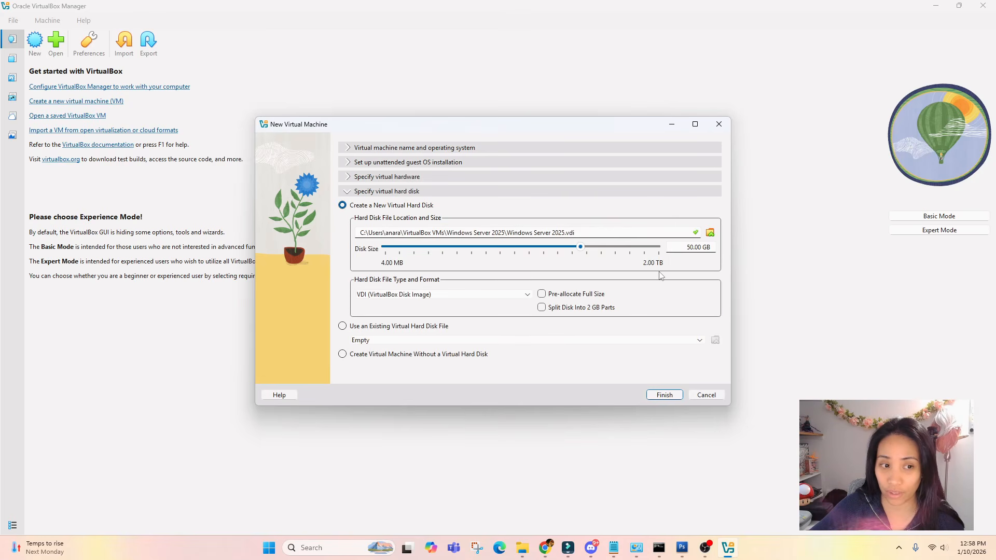
pyautogui.click(690, 249)
pyautogui.press('BackSpace')
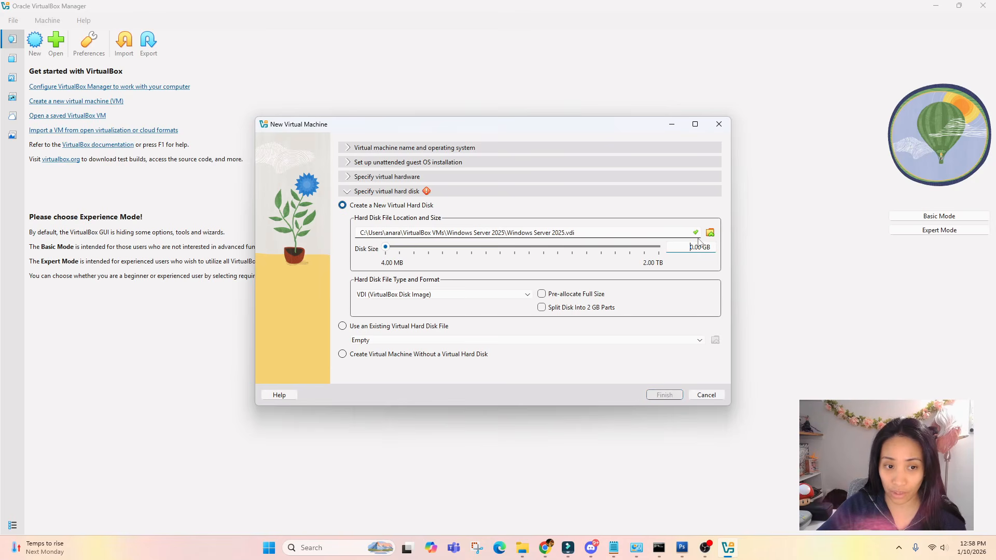
pyautogui.write('4')
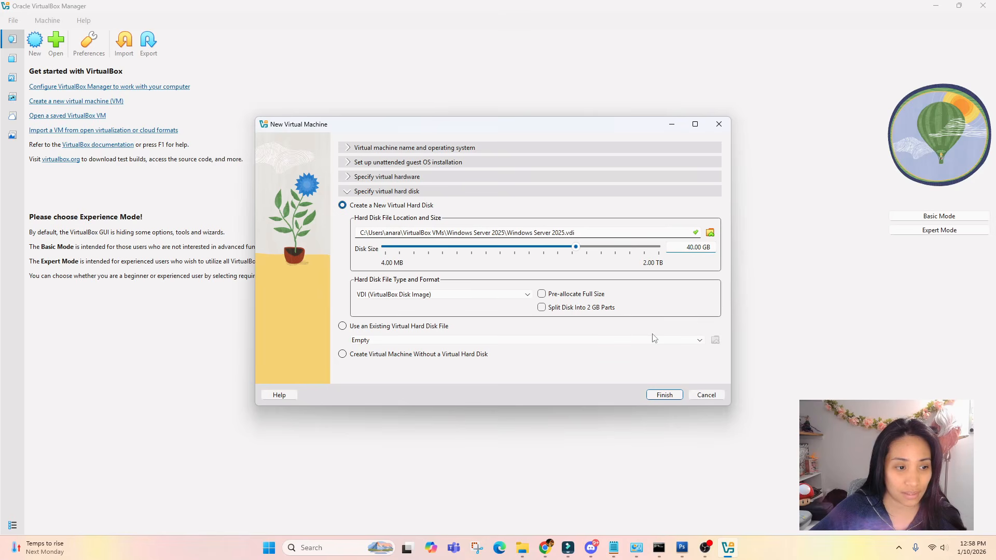
pyautogui.click(664, 396)
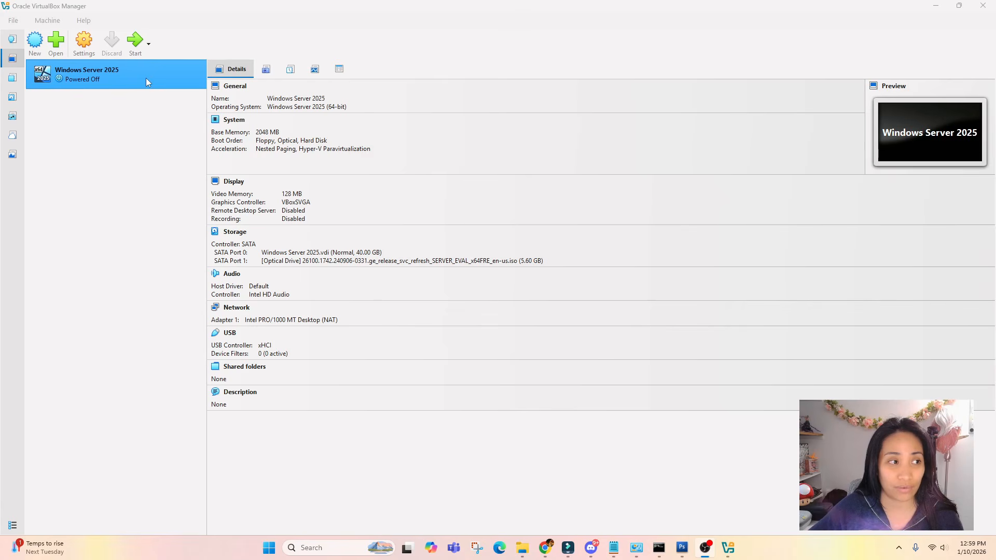
# Start the Windows Server 2025 virtual machine with its GUI
pyautogui.rightClick(145, 81)
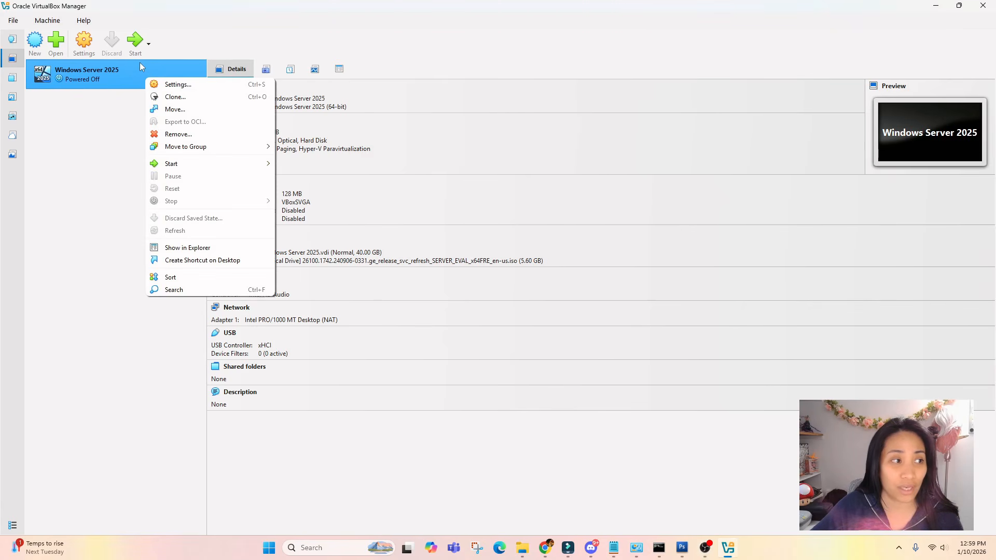
pyautogui.moveTo(171, 165)
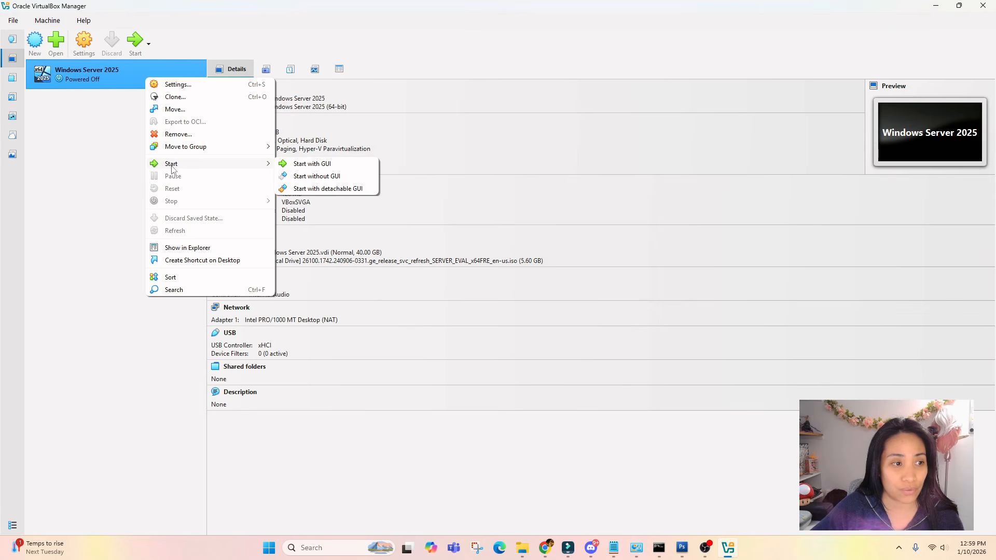
pyautogui.click(54, 149)
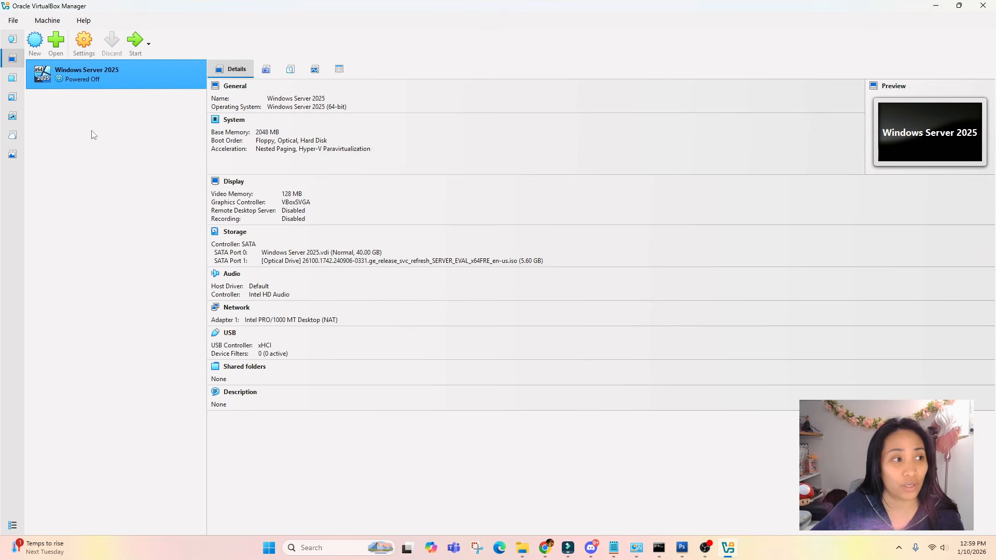
pyautogui.click(148, 47)
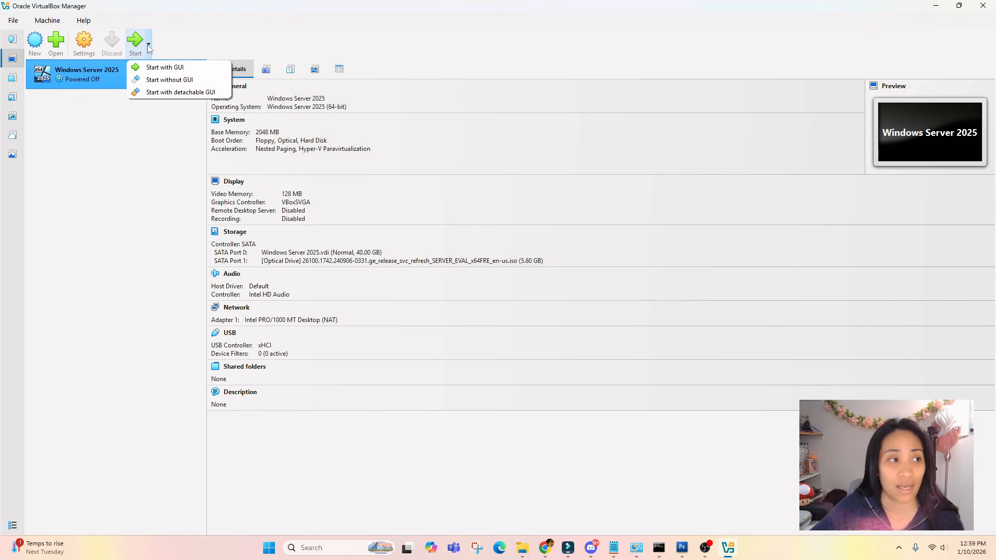
pyautogui.click(171, 68)
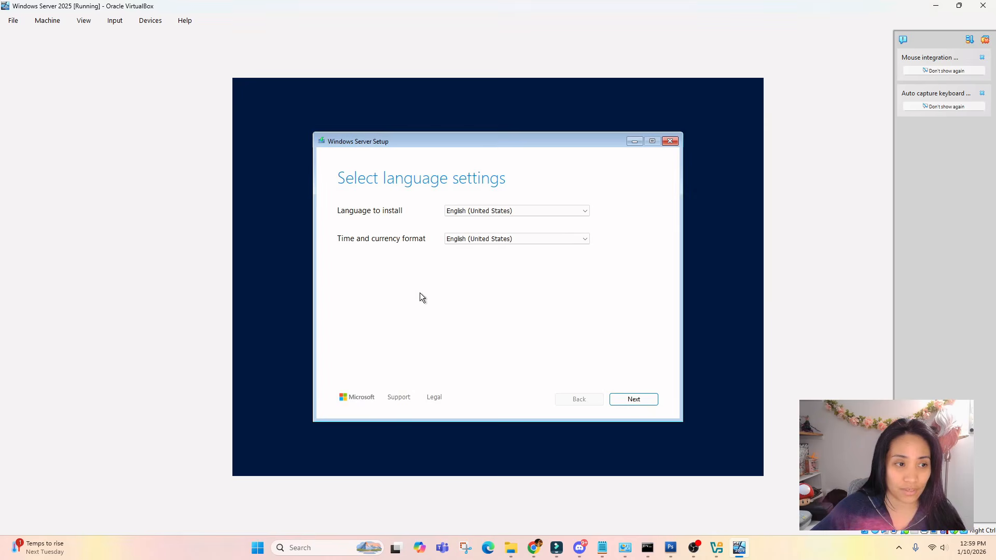
# Keep the default language and US keyboard in Windows Server Setup, choose Install Windows Server, and agree to delete all files, apps, and settings
pyautogui.click(643, 402)
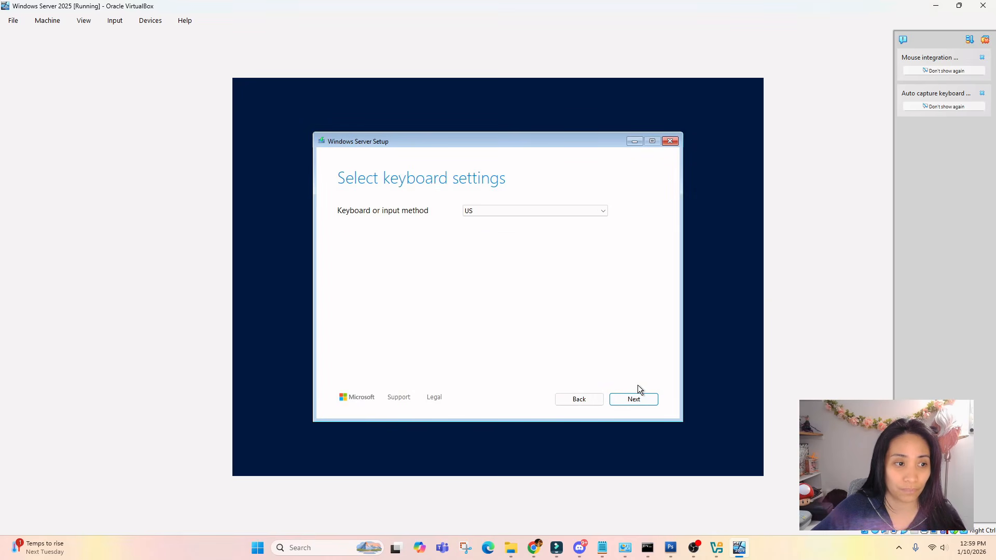
pyautogui.click(629, 399)
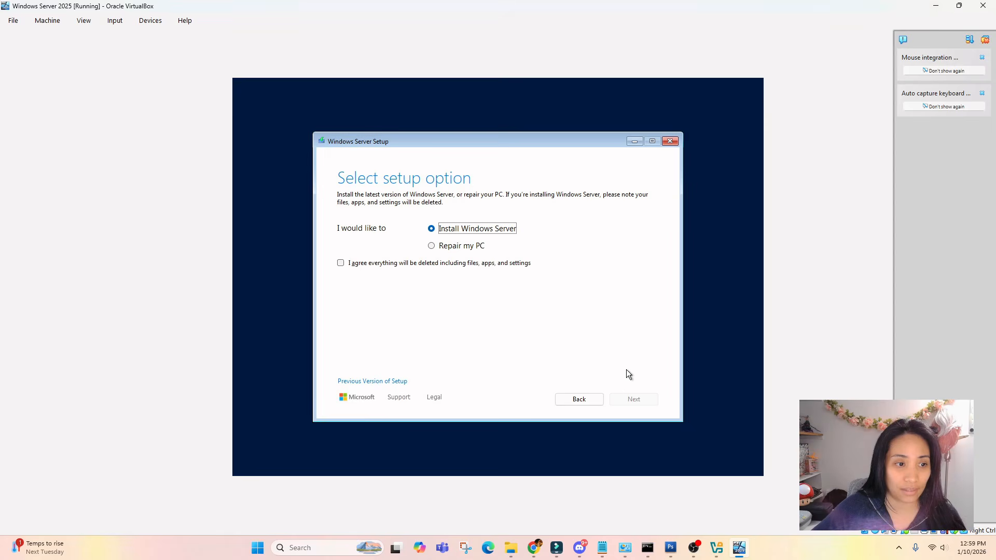
pyautogui.click(341, 264)
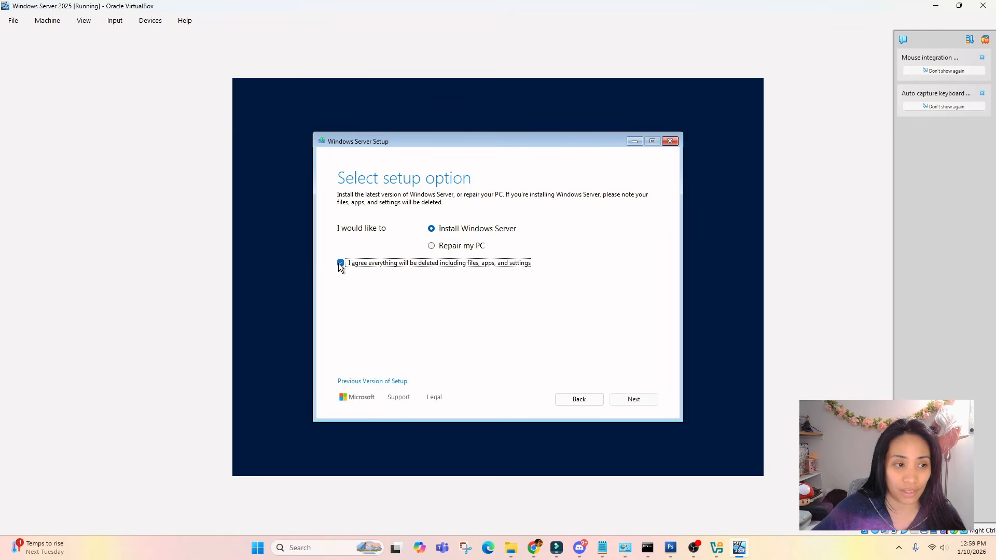
pyautogui.click(643, 400)
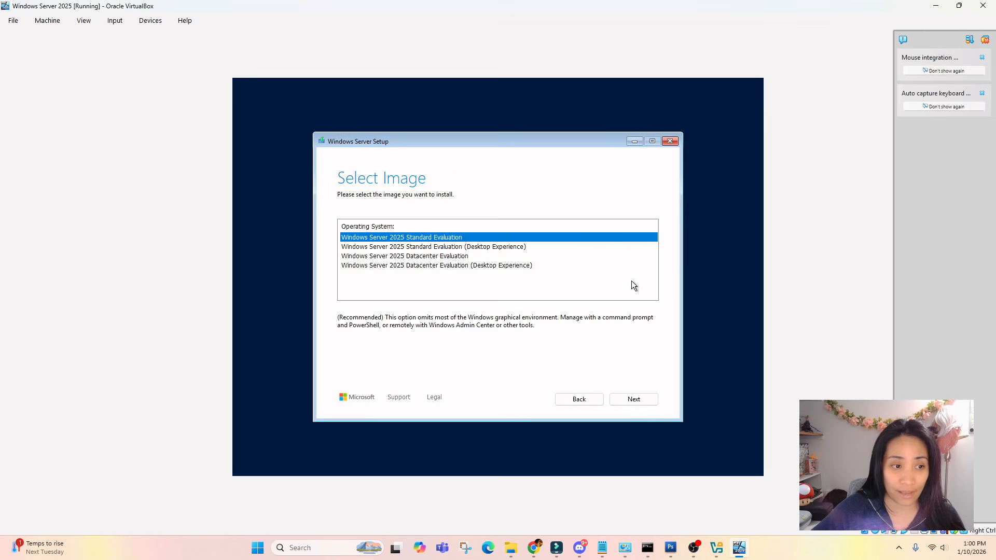
# Select the Windows Server 2025 Standard Evaluation (Desktop Experience) image for installation
pyautogui.click(519, 247)
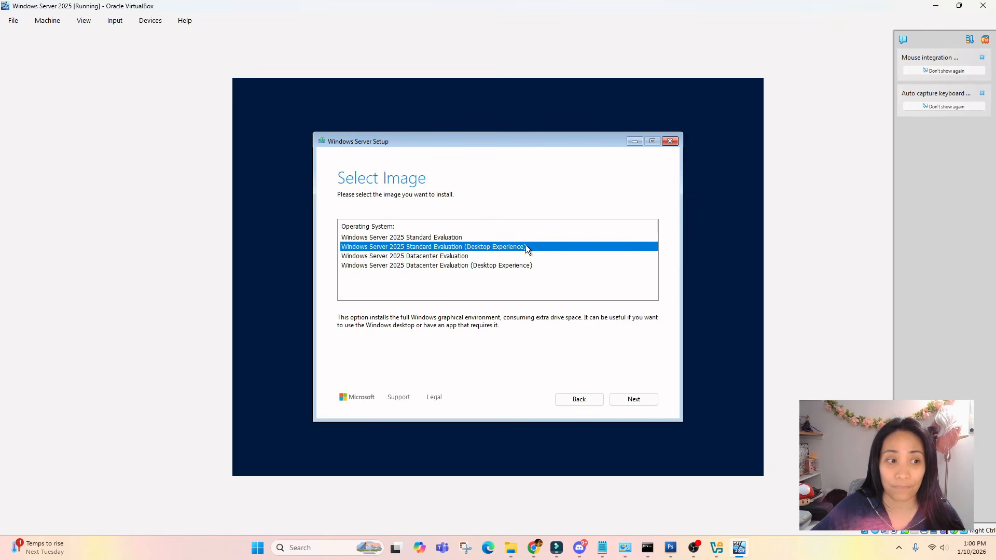
pyautogui.click(449, 238)
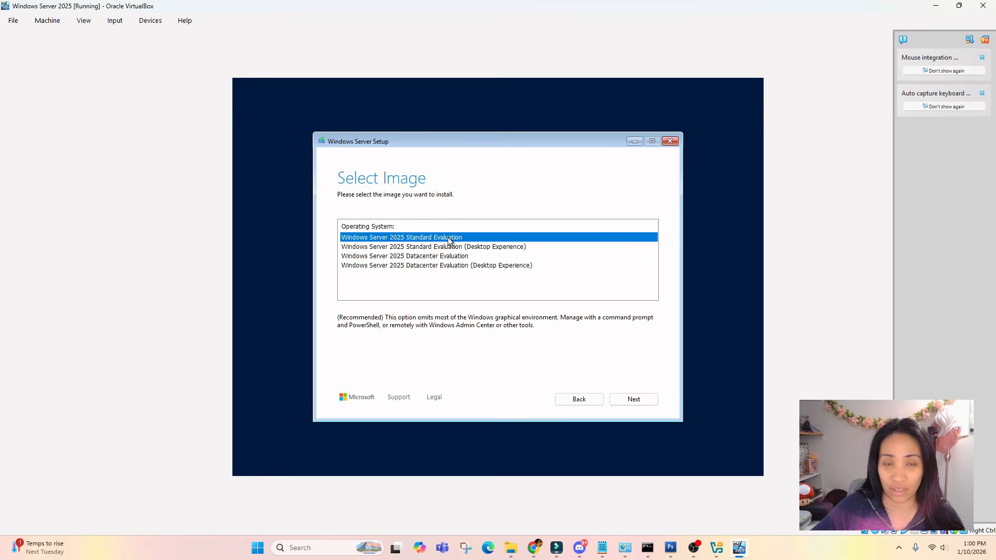
pyautogui.click(494, 246)
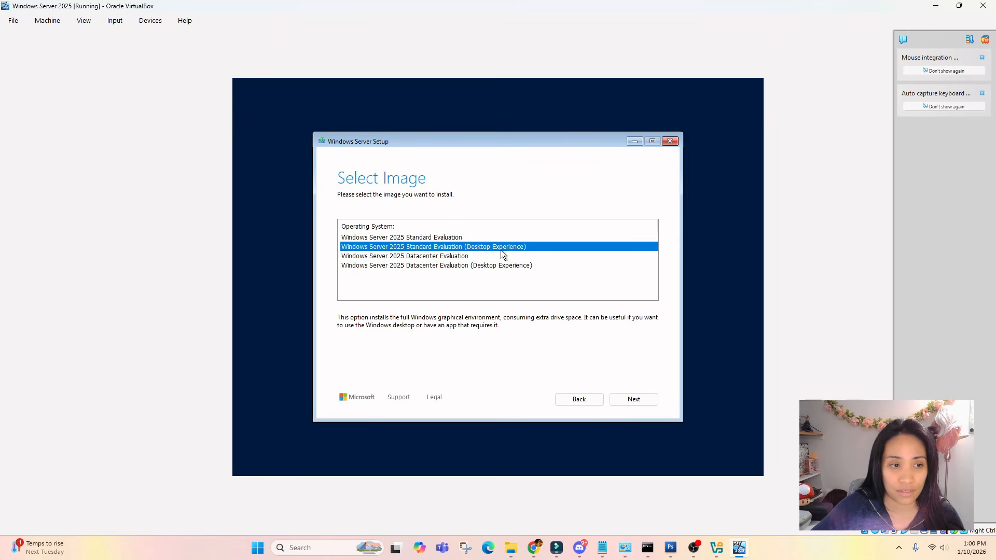
pyautogui.click(633, 398)
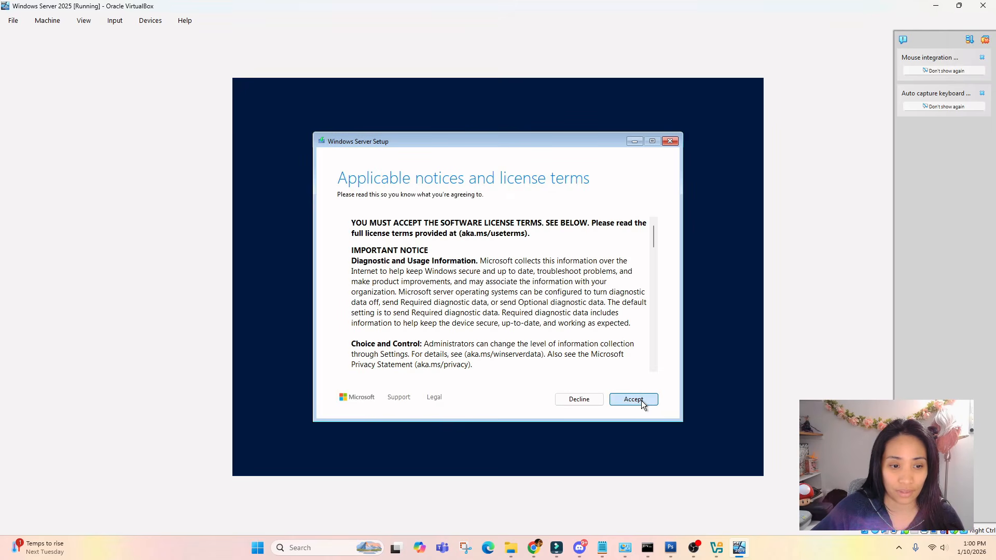
# Accept the license terms and install Windows Server on the unallocated space of Disk 0
pyautogui.click(643, 402)
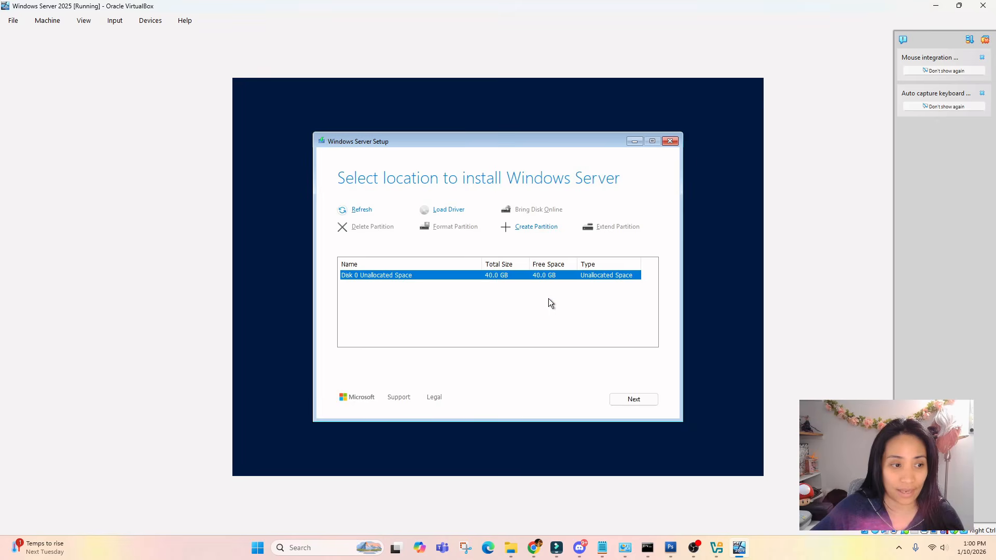
pyautogui.click(623, 400)
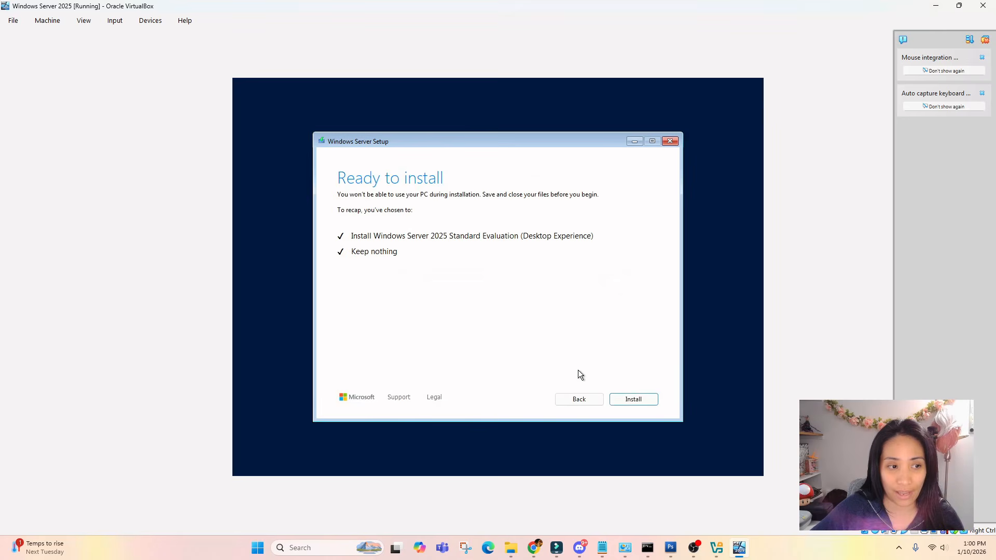
pyautogui.click(626, 400)
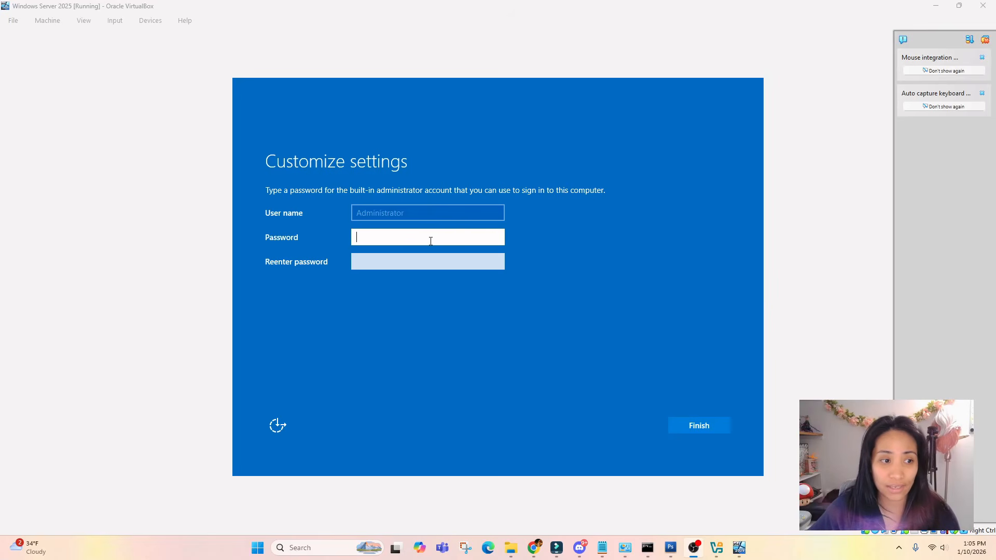
# Enter and re-enter a password for the built-in Administrator account and finish customizing the settings
pyautogui.click(429, 238)
pyautogui.press('Num_Lock')
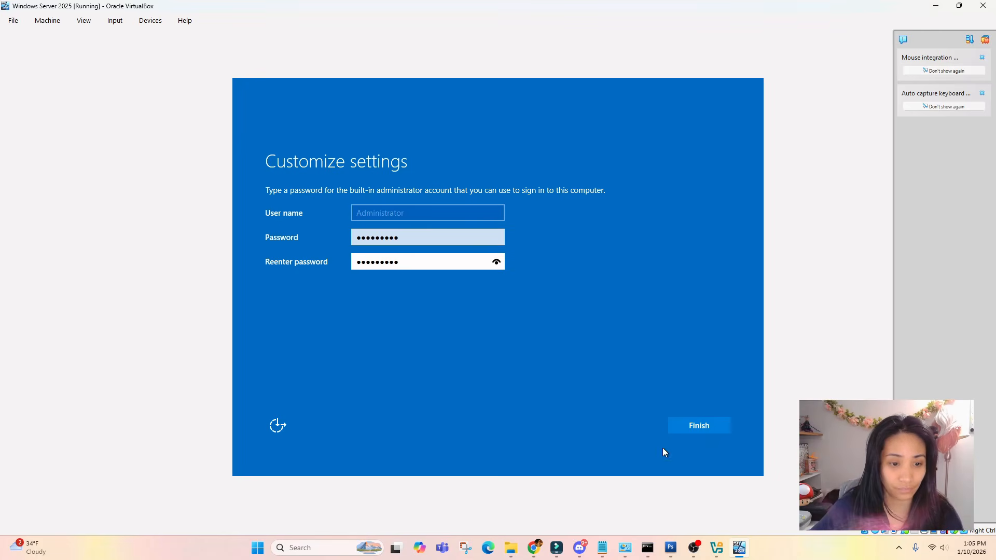
pyautogui.click(704, 425)
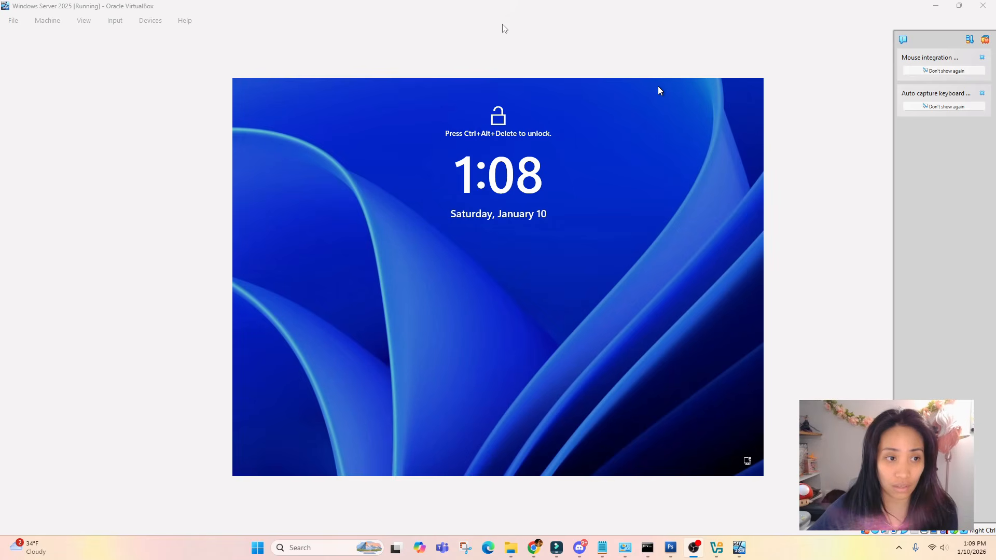
# Send Ctrl-Alt-Del to the virtual machine to unlock the Windows Server lock screen
pyautogui.click(482, 291)
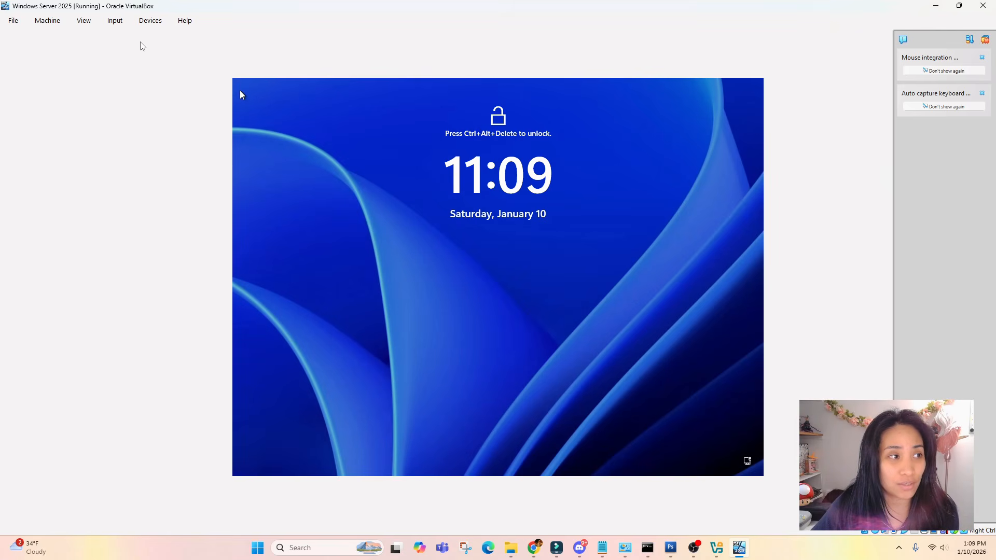
pyautogui.click(113, 21)
pyautogui.moveTo(153, 41)
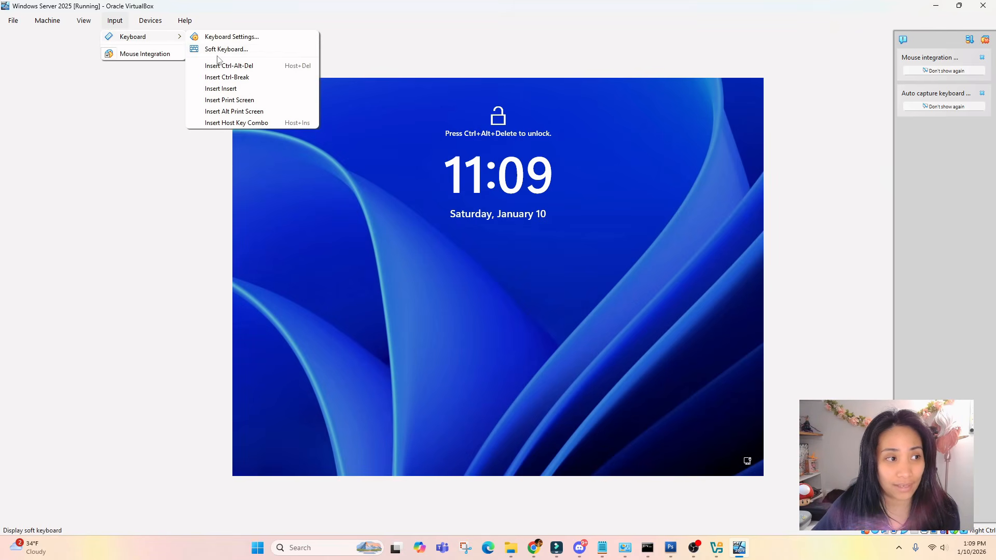
pyautogui.click(269, 70)
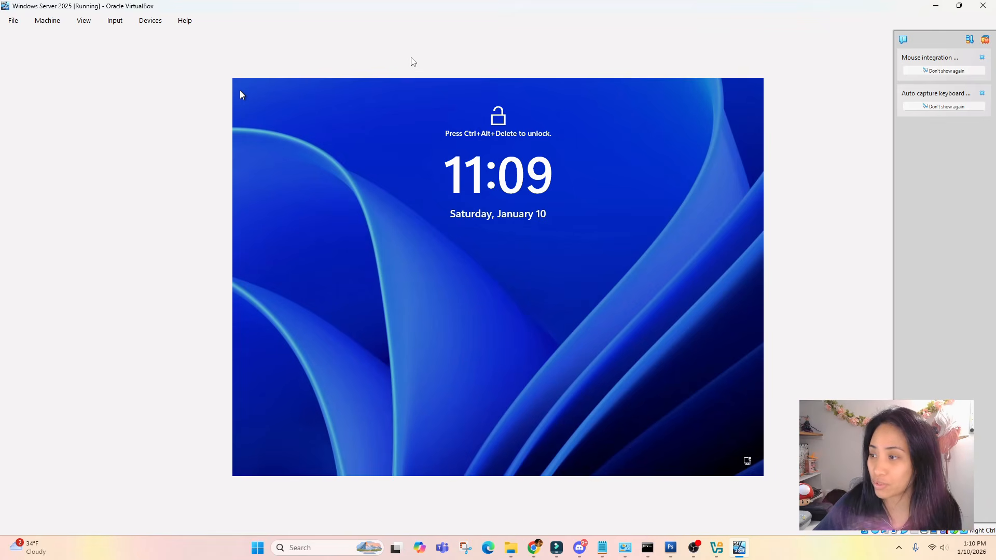
# Sign in to the Administrator account with the account password
pyautogui.hotkey('alt', 'Tab')
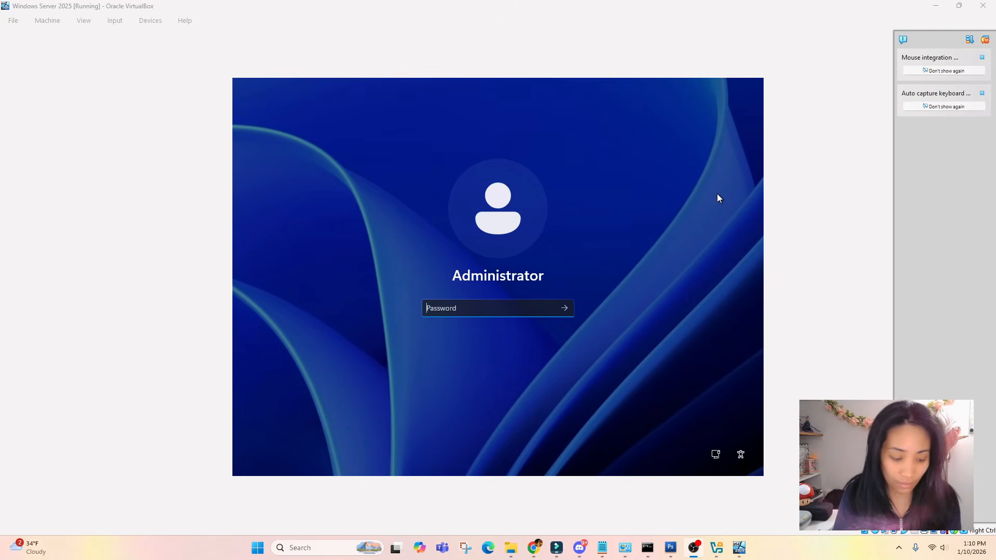
pyautogui.click(499, 310)
pyautogui.write('•')
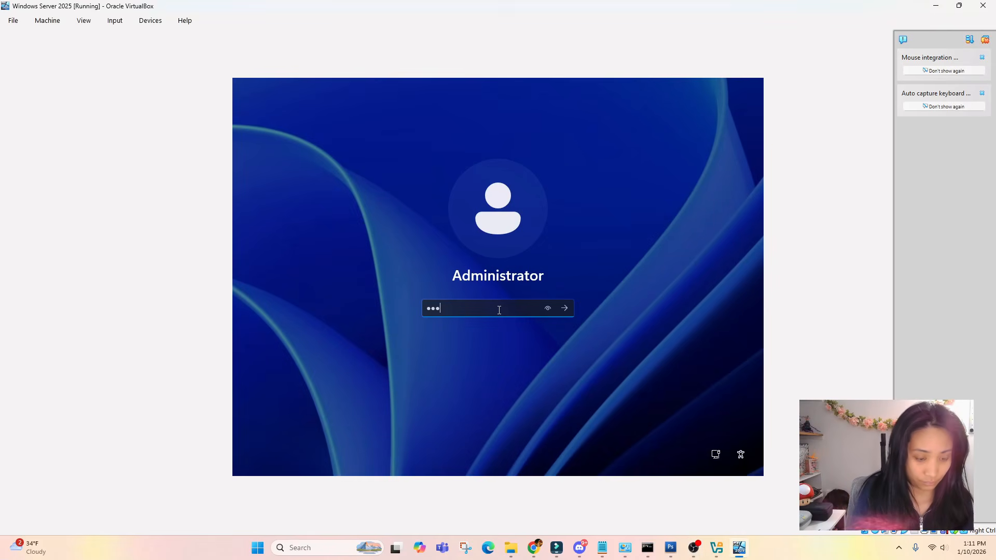
pyautogui.write('•••••••••')
pyautogui.press('Return')
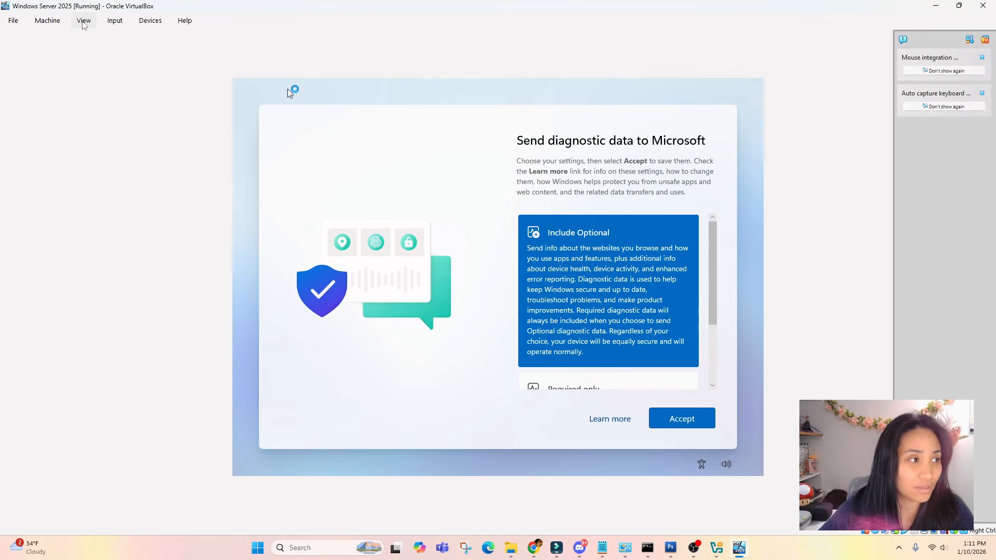
# Switch the virtual machine window to full-screen mode
pyautogui.click(84, 23)
pyautogui.click(88, 36)
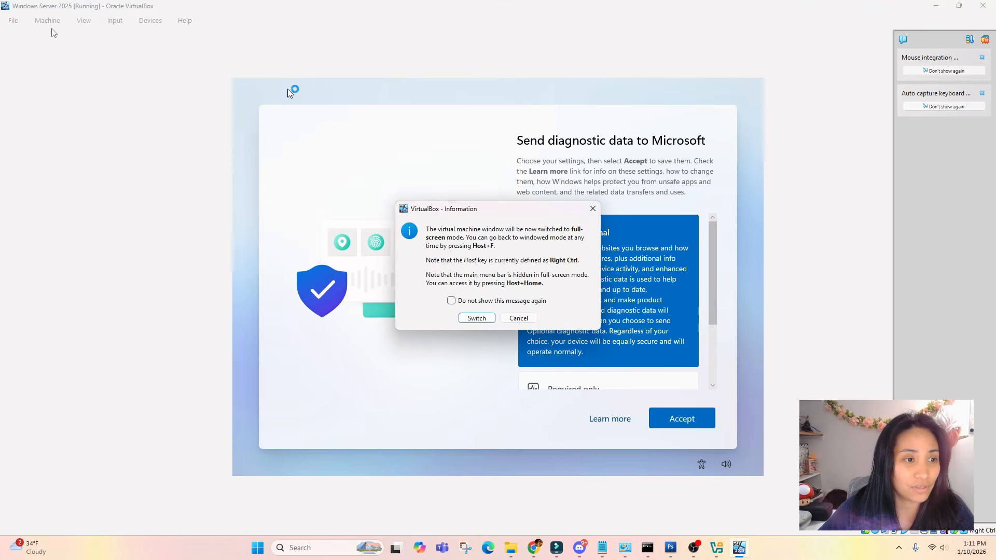
pyautogui.click(478, 318)
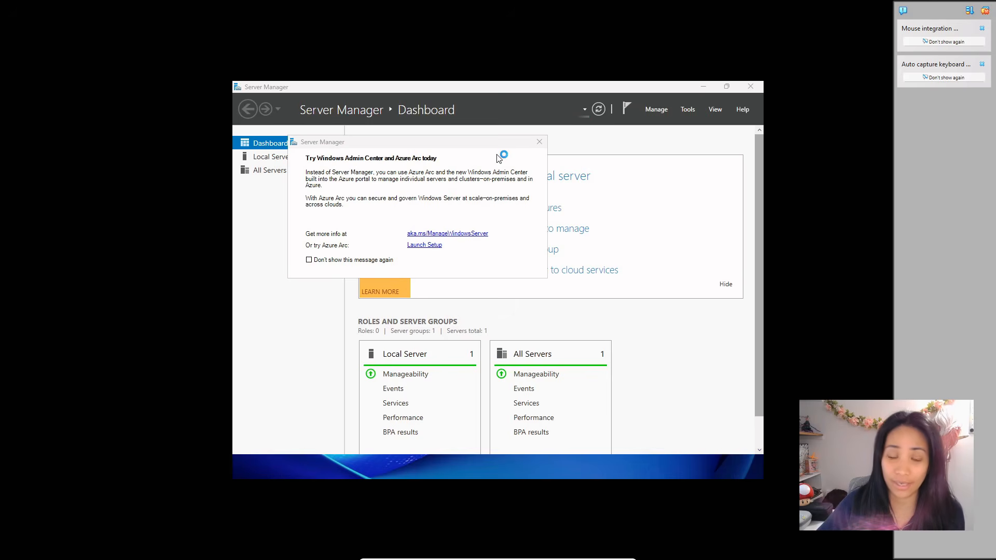
# Close the Windows Admin Center and Azure Arc message and minimize Server Manager
pyautogui.click(538, 344)
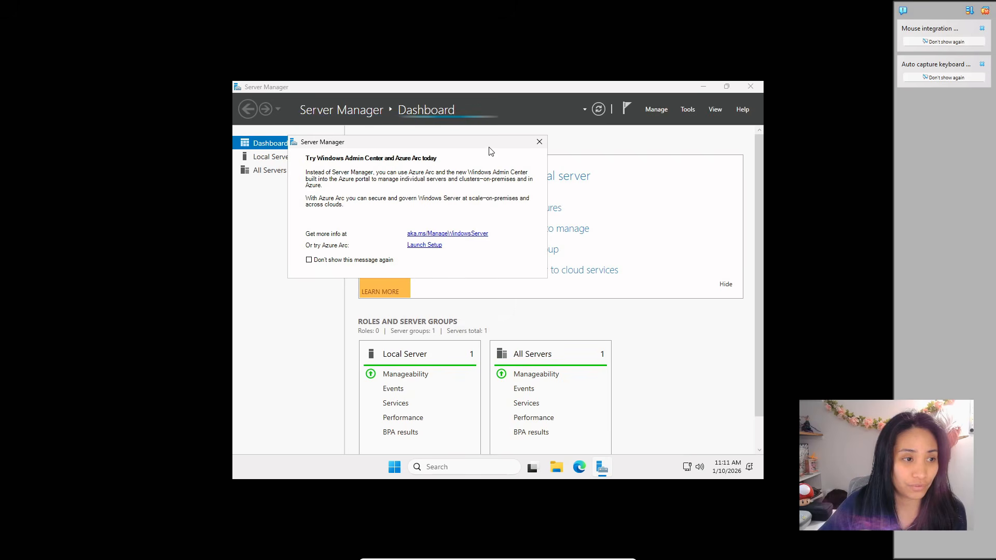
pyautogui.click(540, 141)
pyautogui.click(703, 87)
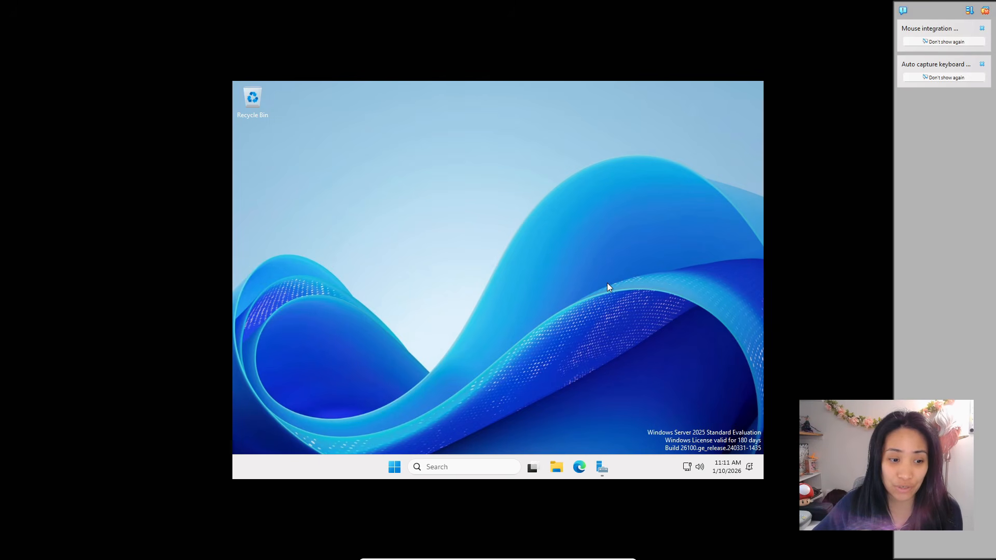
# Open Command Prompt, run hostname, highlight the returned computer name, and minimize the window
pyautogui.click(476, 467)
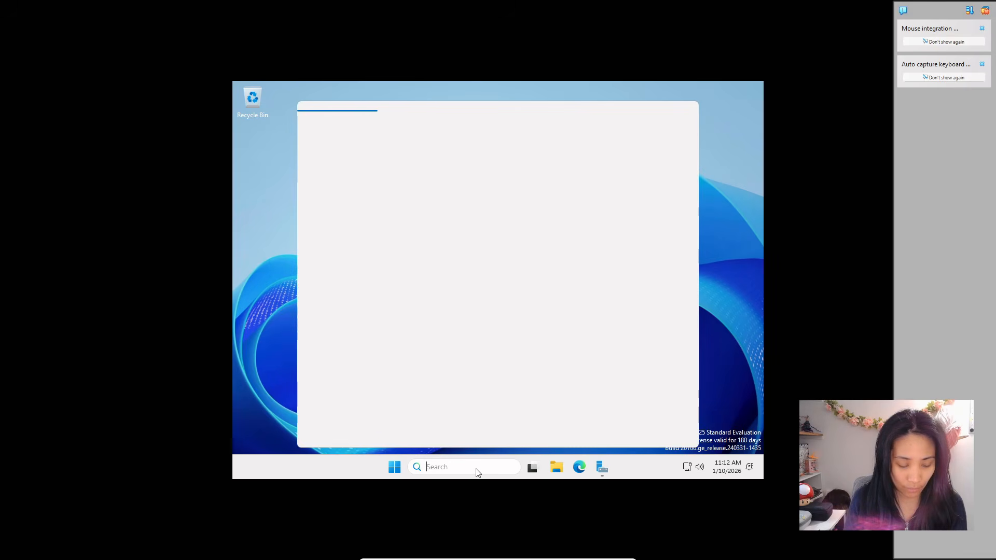
pyautogui.write('cmd')
pyautogui.press('Escape')
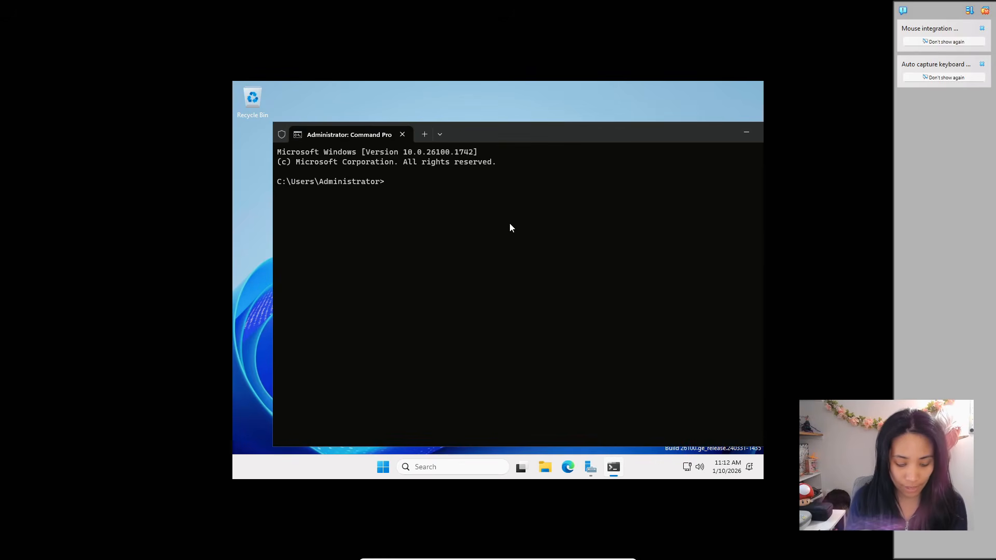
pyautogui.write('hostname')
pyautogui.press('Return')
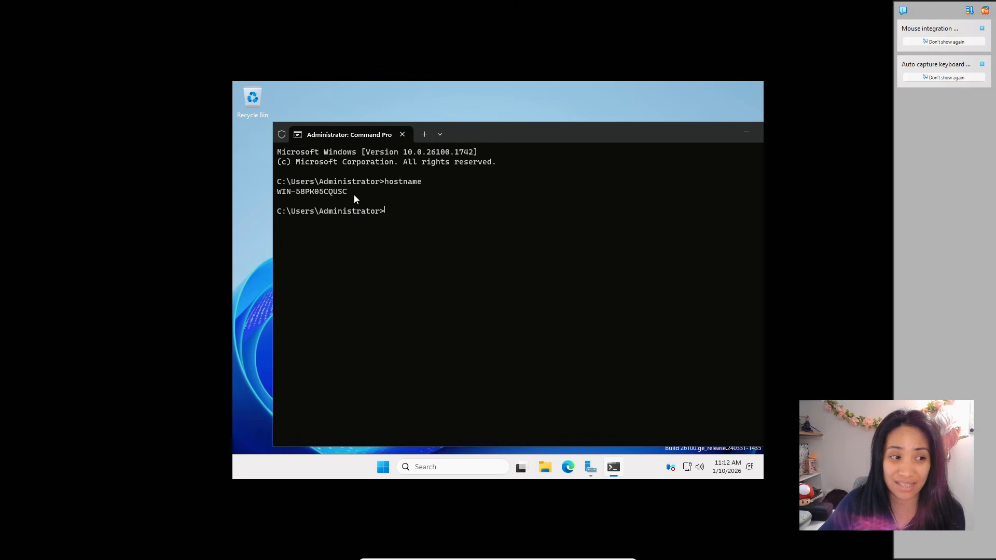
pyautogui.moveTo(354, 194); pyautogui.dragTo(253, 191)
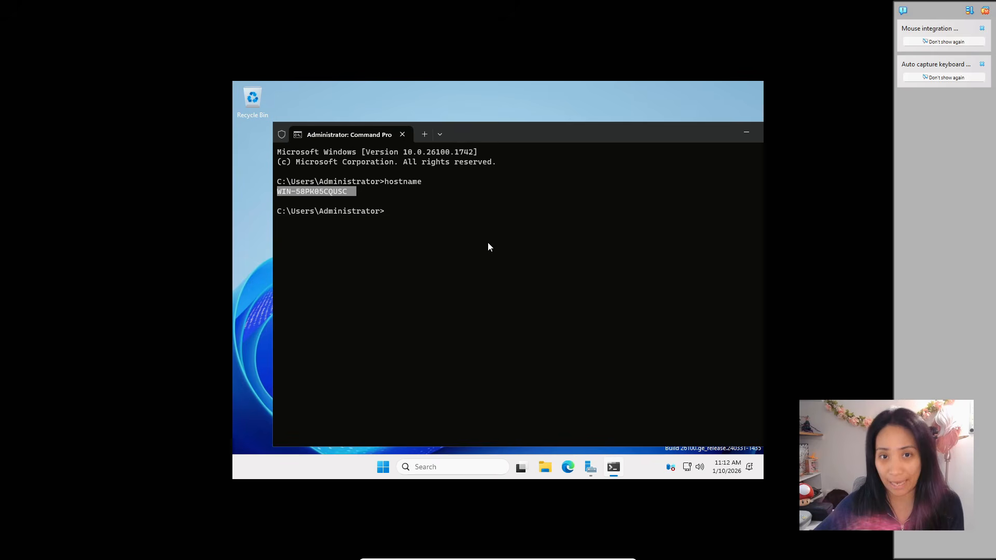
pyautogui.click(477, 223)
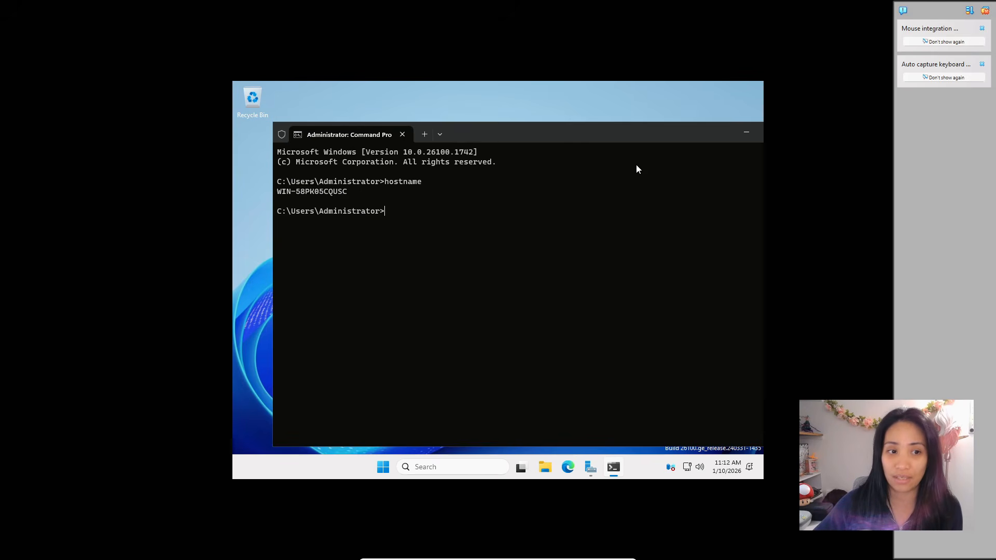
pyautogui.click(747, 133)
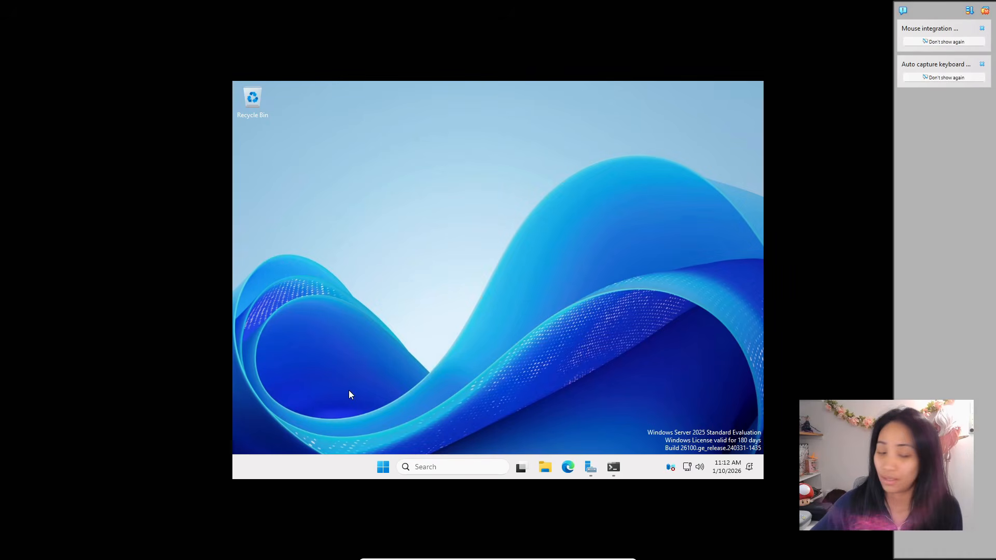
# Open the properties of This PC from File Explorer and rename the PC to FileServer01
pyautogui.click(547, 465)
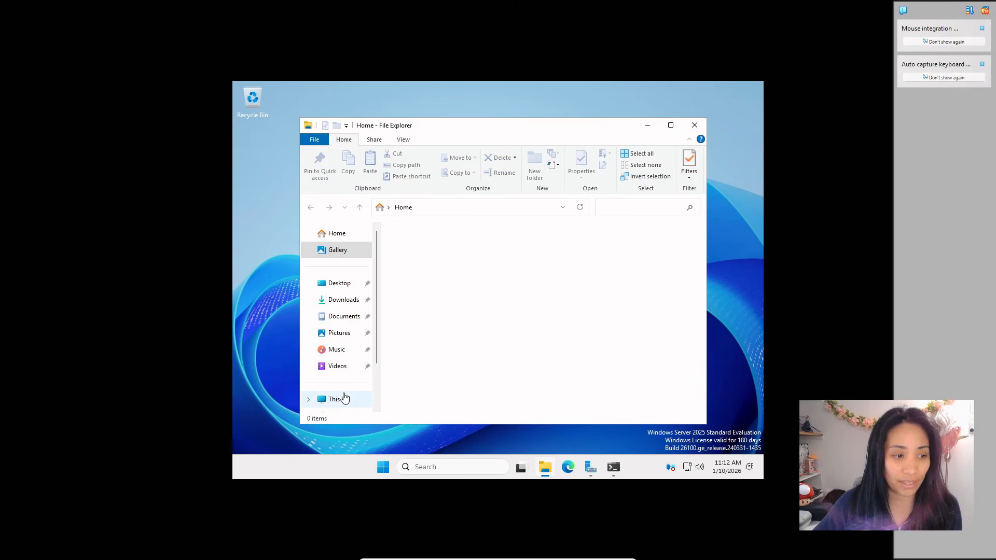
pyautogui.rightClick(345, 399)
pyautogui.click(371, 386)
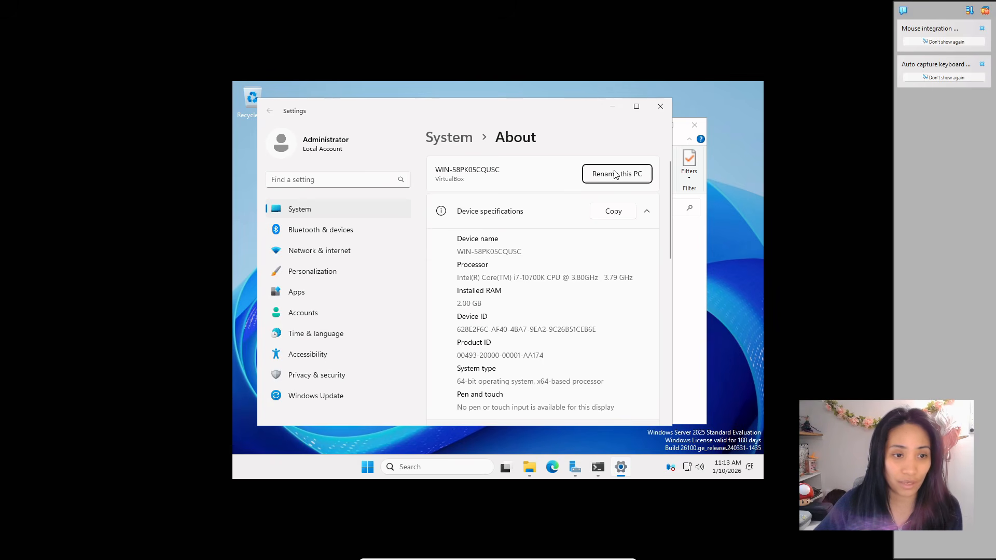
pyautogui.click(627, 176)
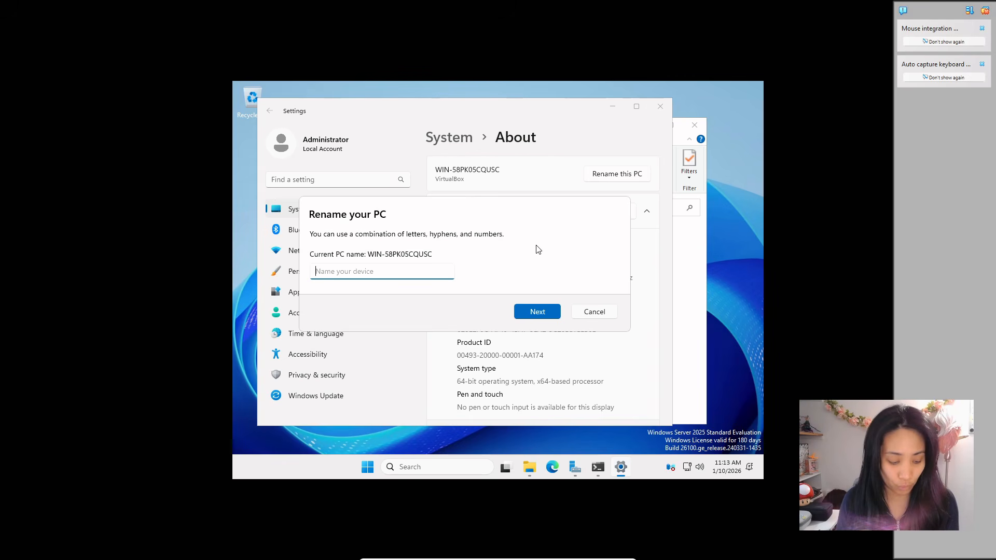
pyautogui.write('Fil')
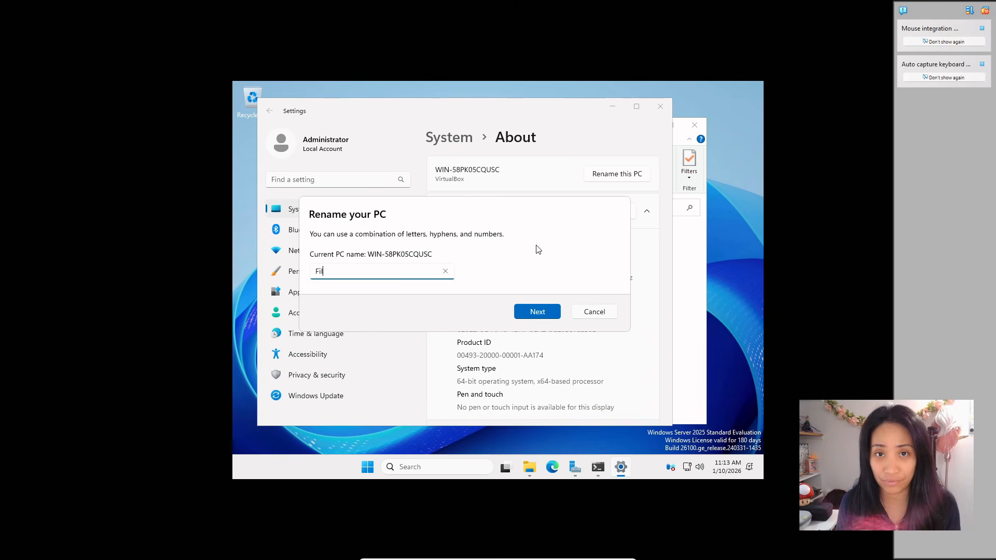
pyautogui.write('eServer01')
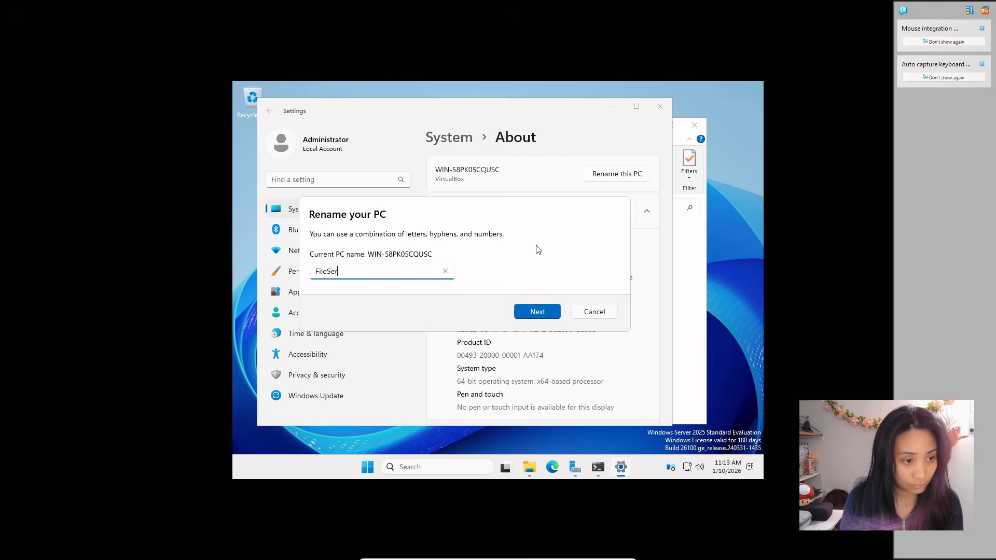
pyautogui.click(541, 310)
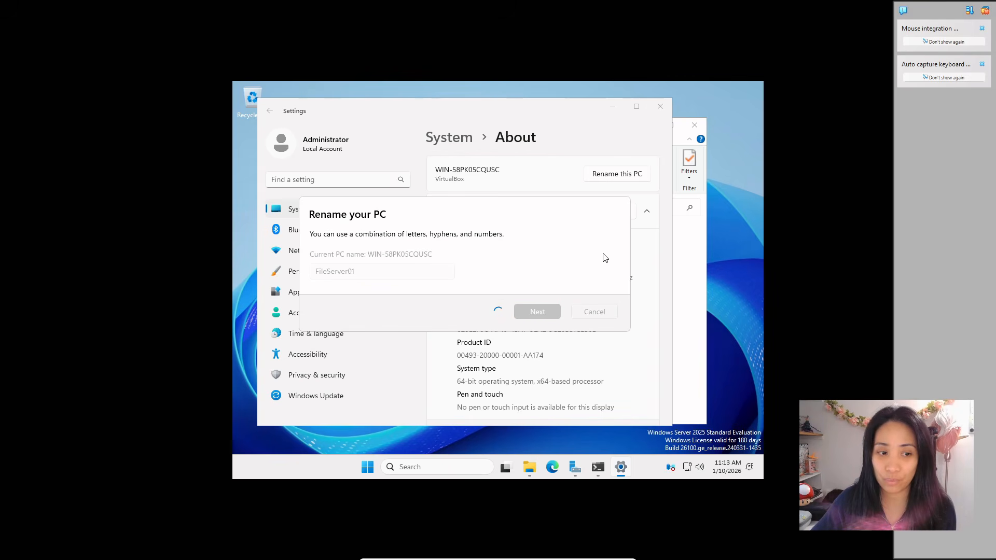
# Restart the server with the reason Other (Unplanned) and unlock it to the Administrator sign-in screen
pyautogui.click(532, 293)
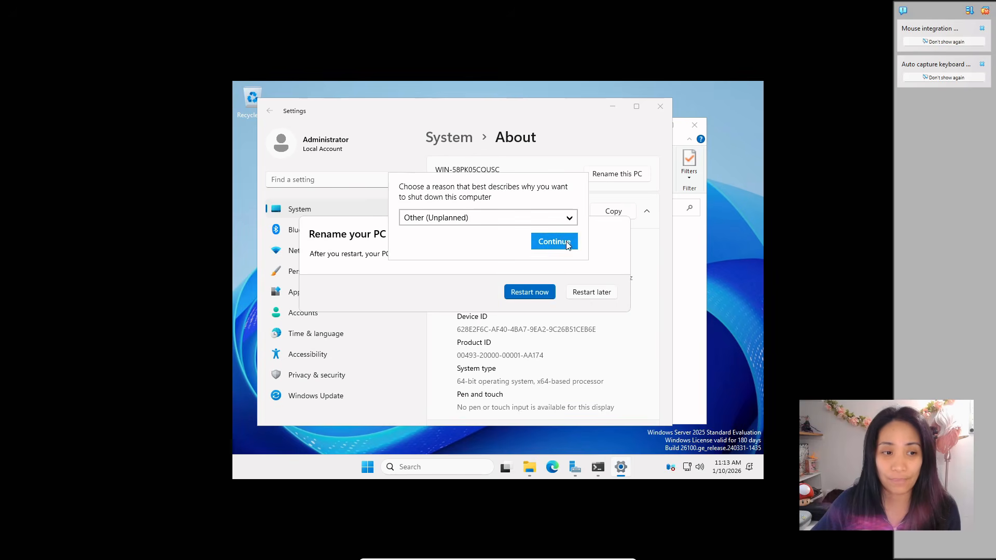
pyautogui.click(567, 217)
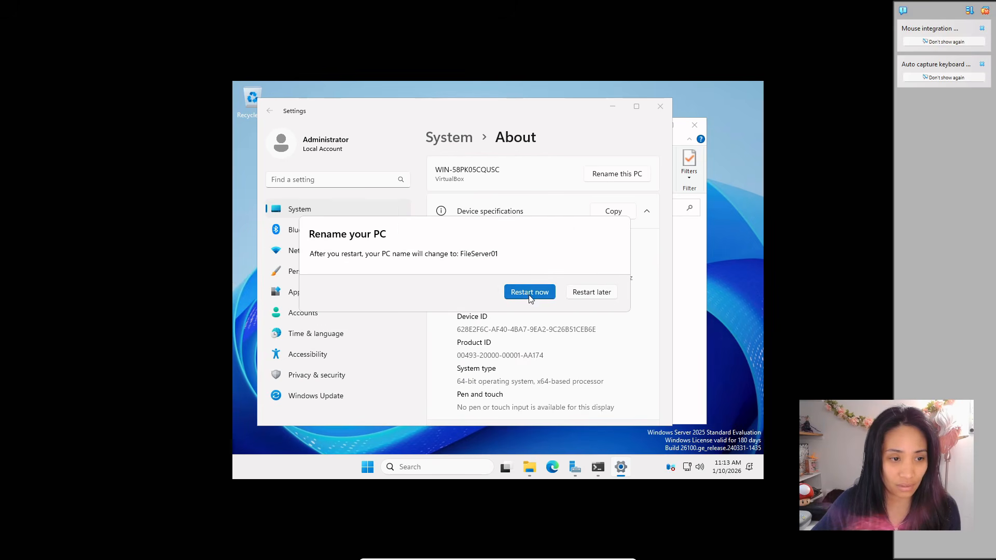
pyautogui.click(530, 294)
pyautogui.click(555, 241)
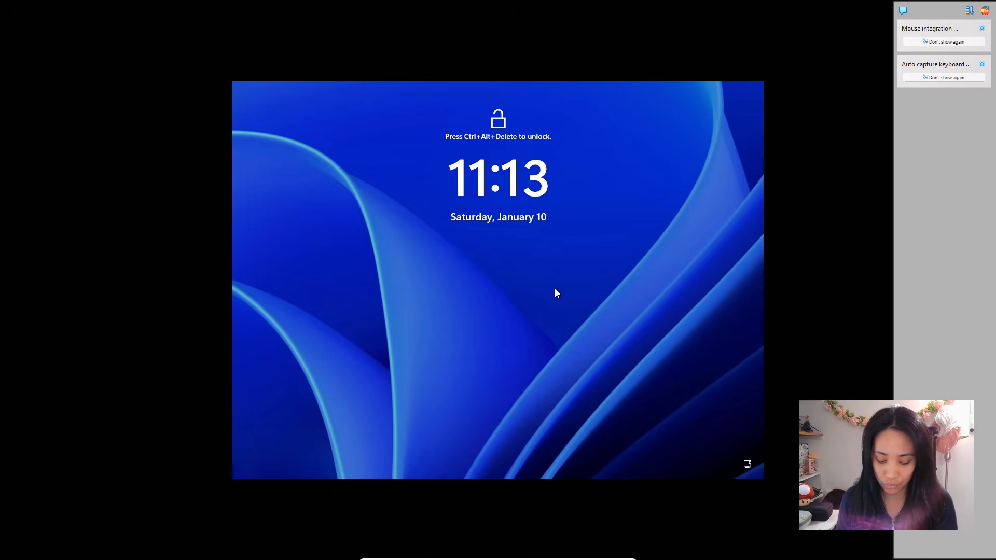
pyautogui.hotkey('ctrl', 'alt', 'Delete')
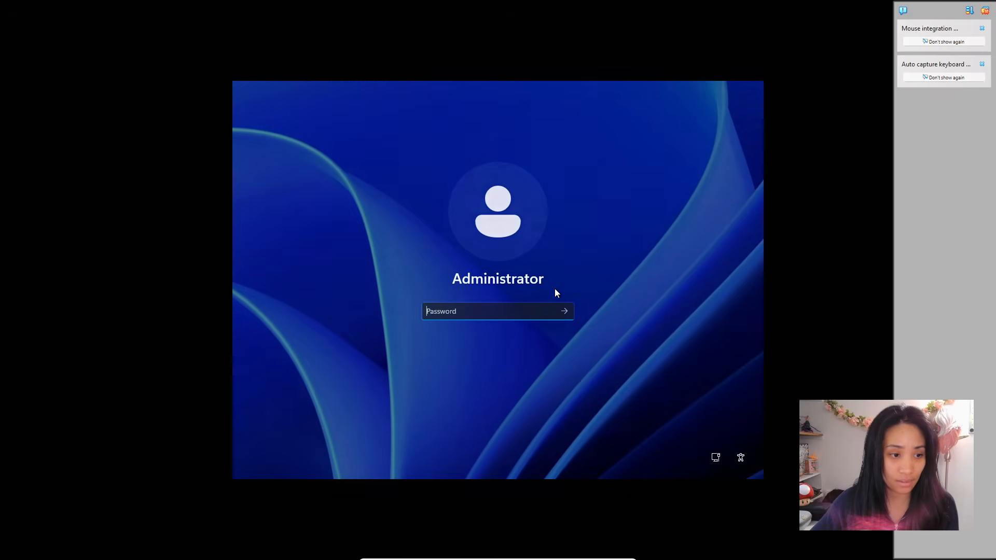
# Sign in to the server as Administrator with the account password and open Command Prompt
pyautogui.write('**********')
pyautogui.press('Return')
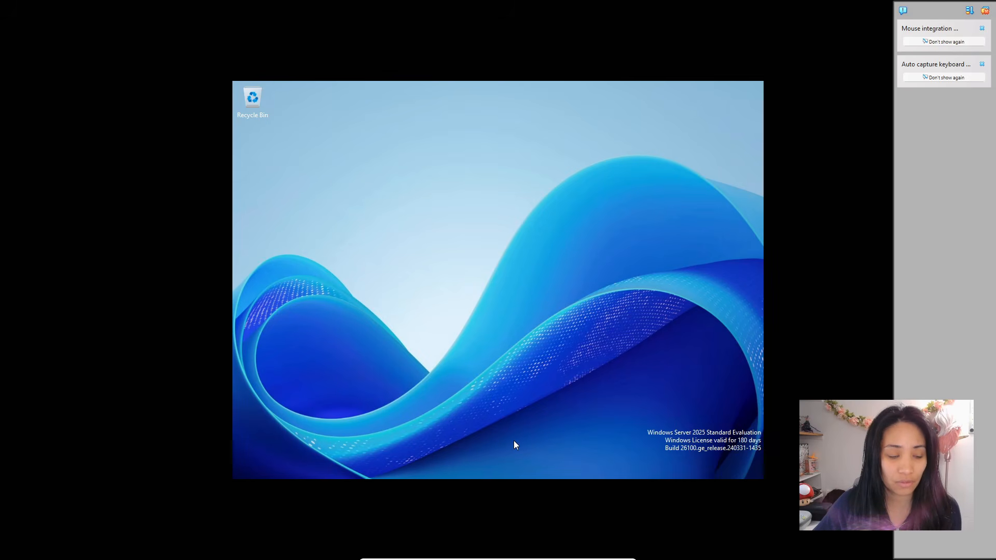
pyautogui.click(497, 471)
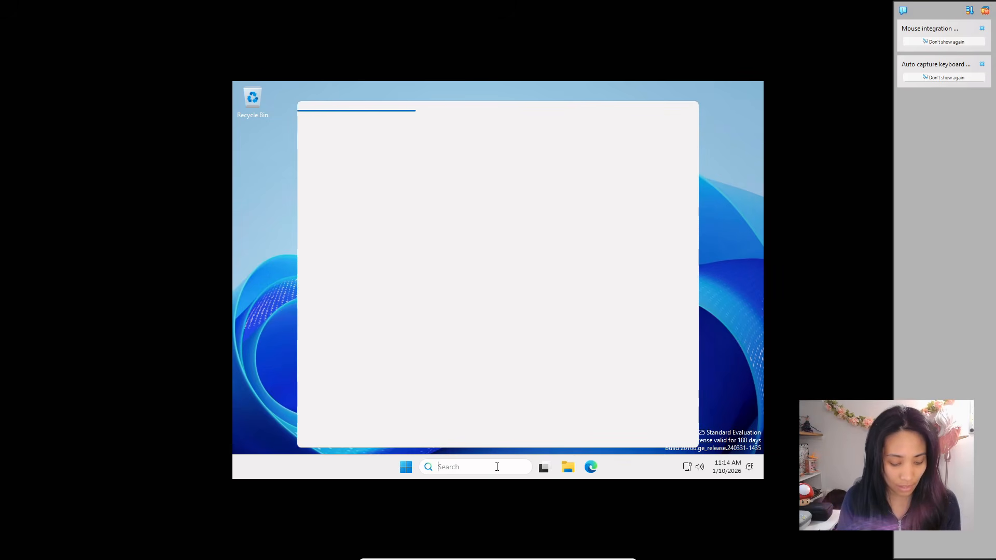
pyautogui.write('cmd')
pyautogui.press('Return')
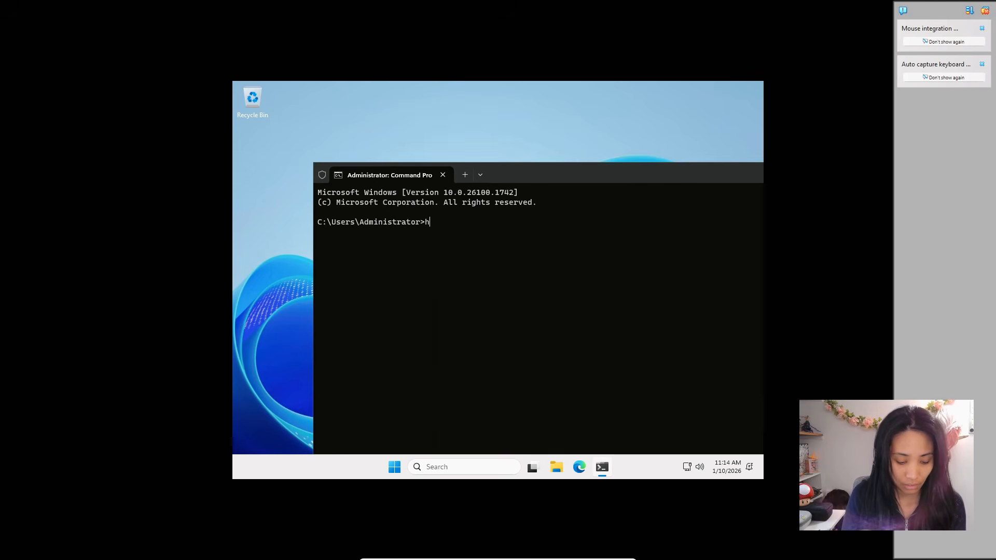
# Run the hostname command to check the server's computer name
pyautogui.write('hostanme')
pyautogui.press('Return')
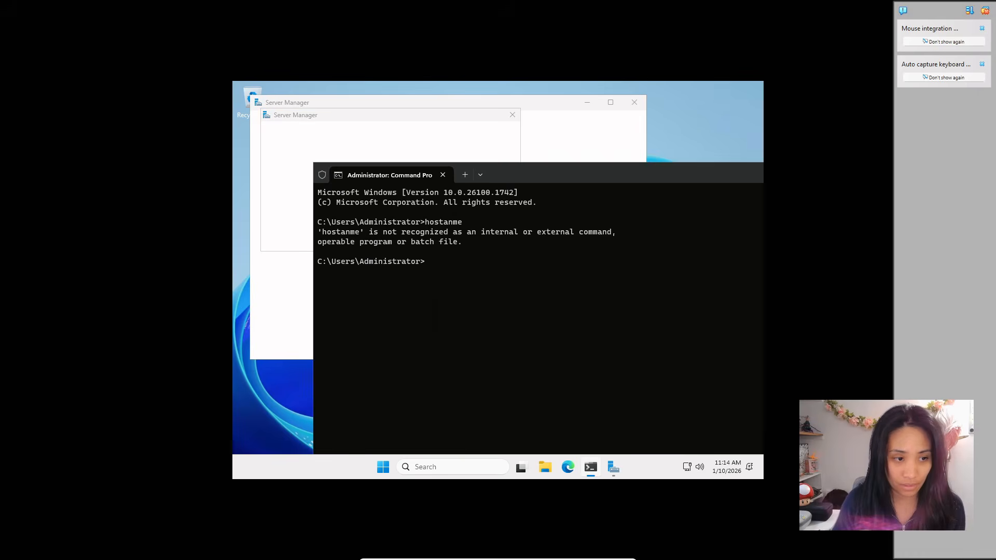
pyautogui.write('hostaname')
pyautogui.press('Return')
pyautogui.write('hostname')
pyautogui.press('Return')
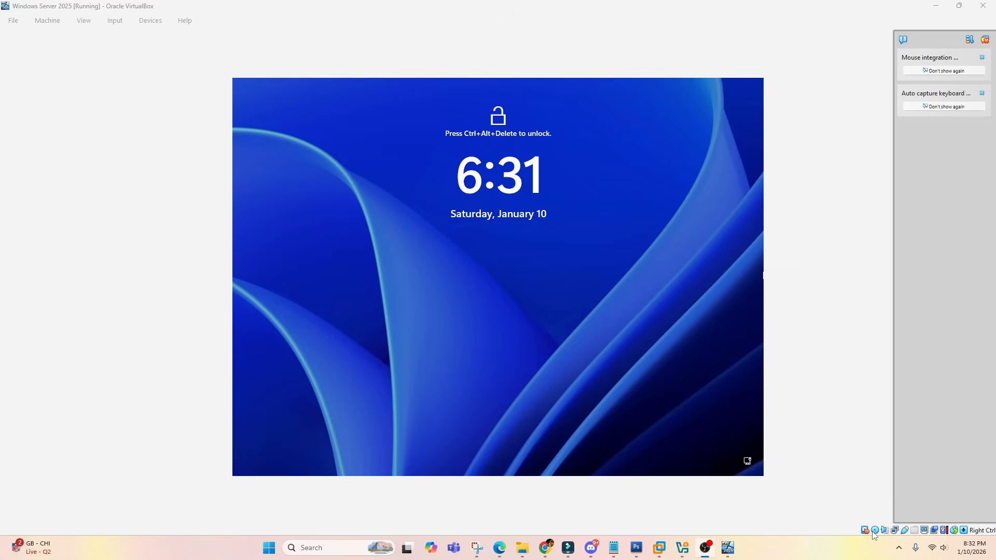
pyautogui.press('Num_Lock')
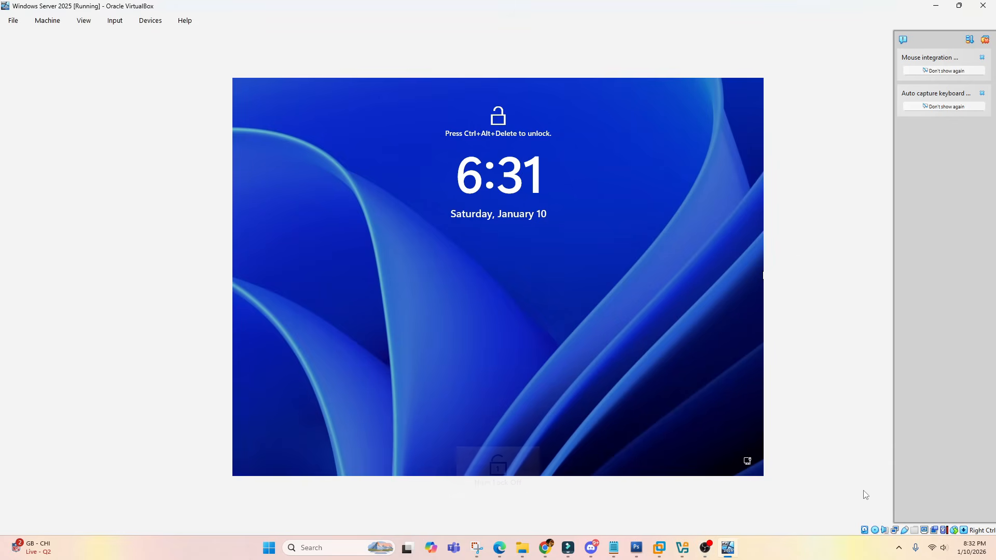